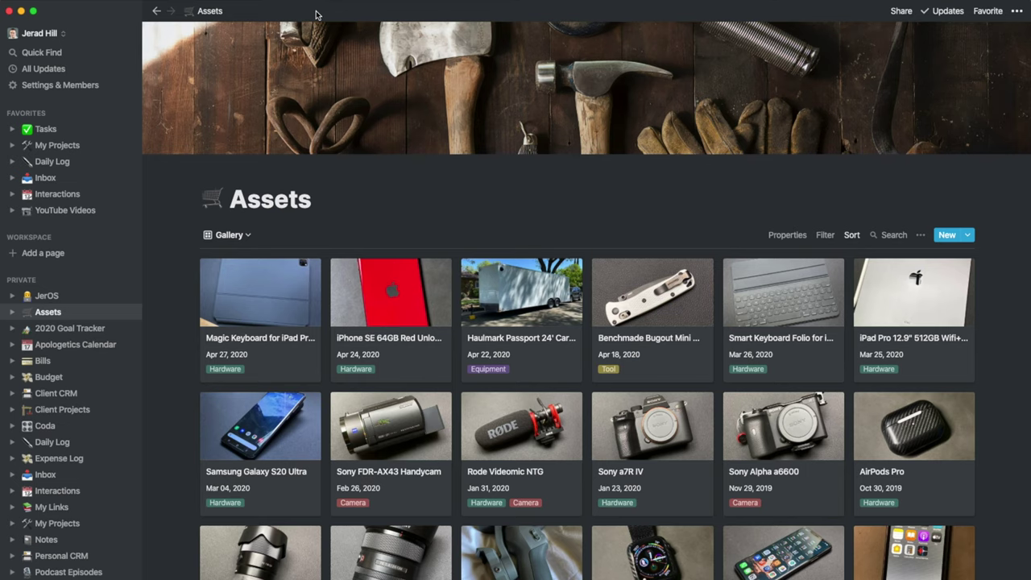
# Step: Look through the asset cards in the gallery of the Assets page
pyautogui.scroll(-2, 387, 362)
pyautogui.scroll(1, 386, 362)
pyautogui.scroll(-2, 362, 354)
pyautogui.scroll(2, 363, 355)
pyautogui.scroll(-2, 389, 385)
pyautogui.scroll(2, 389, 385)
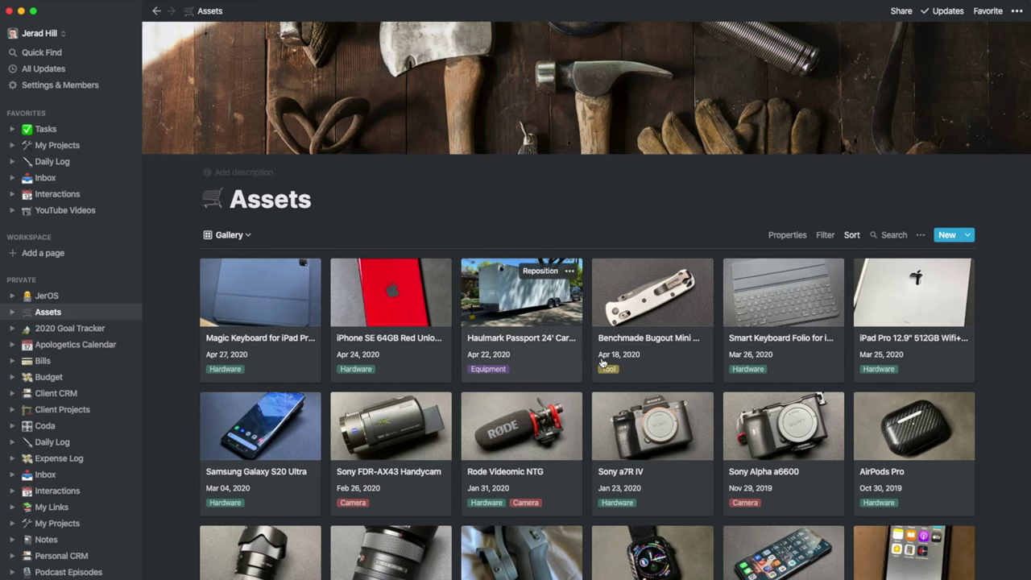
pyautogui.scroll(-5, 590, 475)
pyautogui.scroll(3, 591, 475)
pyautogui.scroll(2, 590, 475)
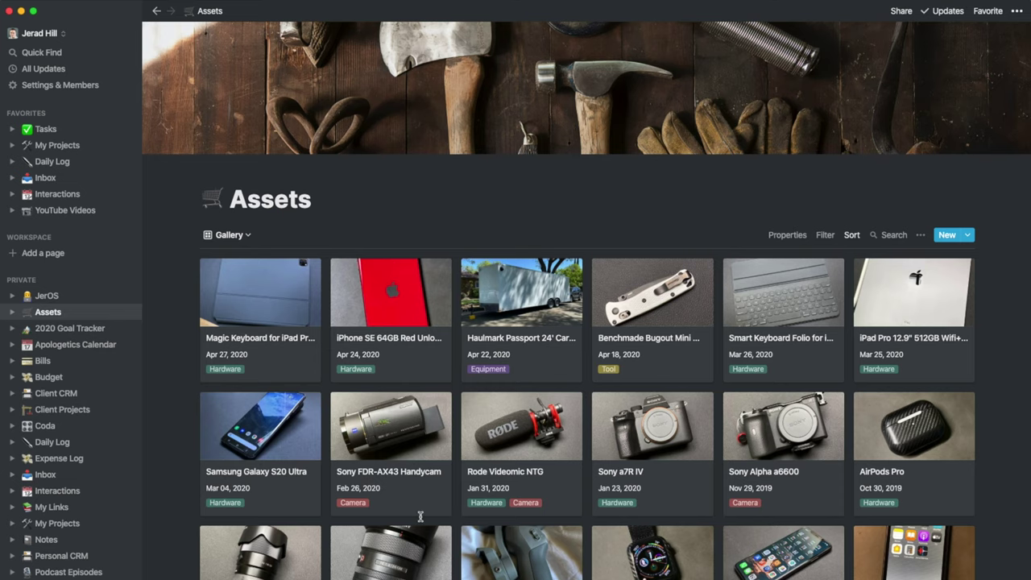
pyautogui.scroll(-1, 474, 553)
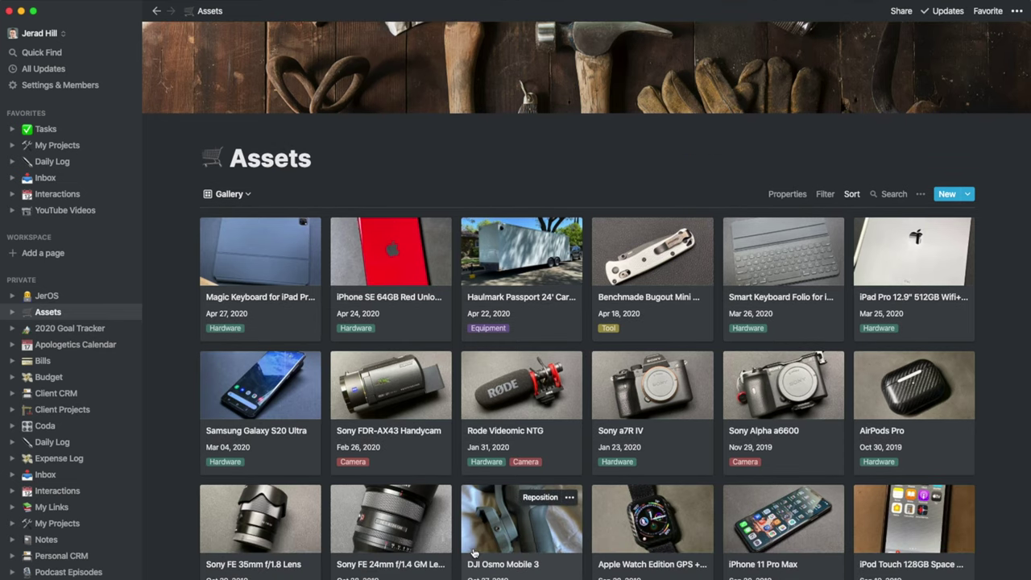
pyautogui.scroll(1, 475, 552)
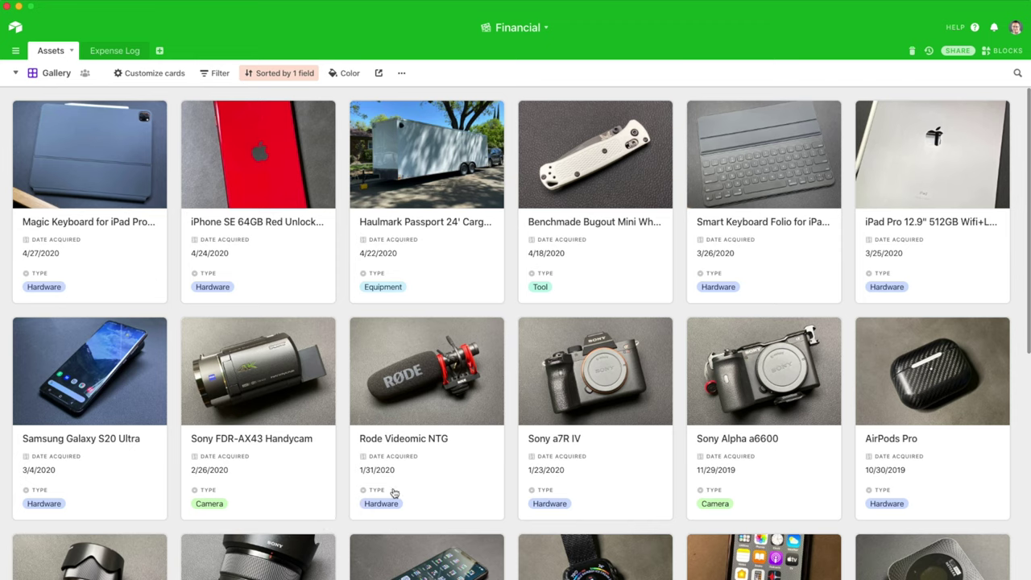
# Step: Switch to Airtable, view the Financial base's Expense Log table, and return to its Assets table
pyautogui.click(103, 51)
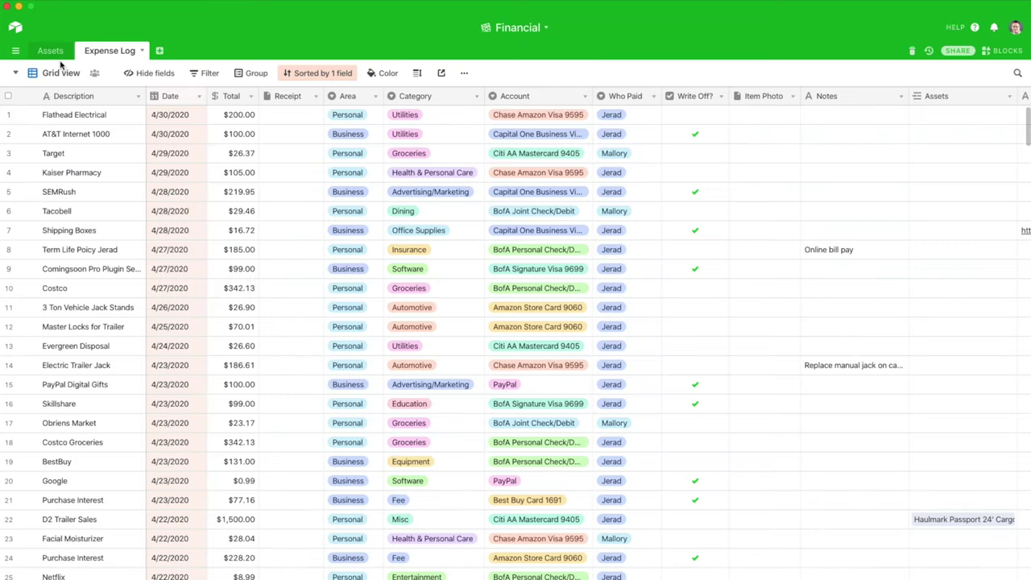
pyautogui.click(49, 52)
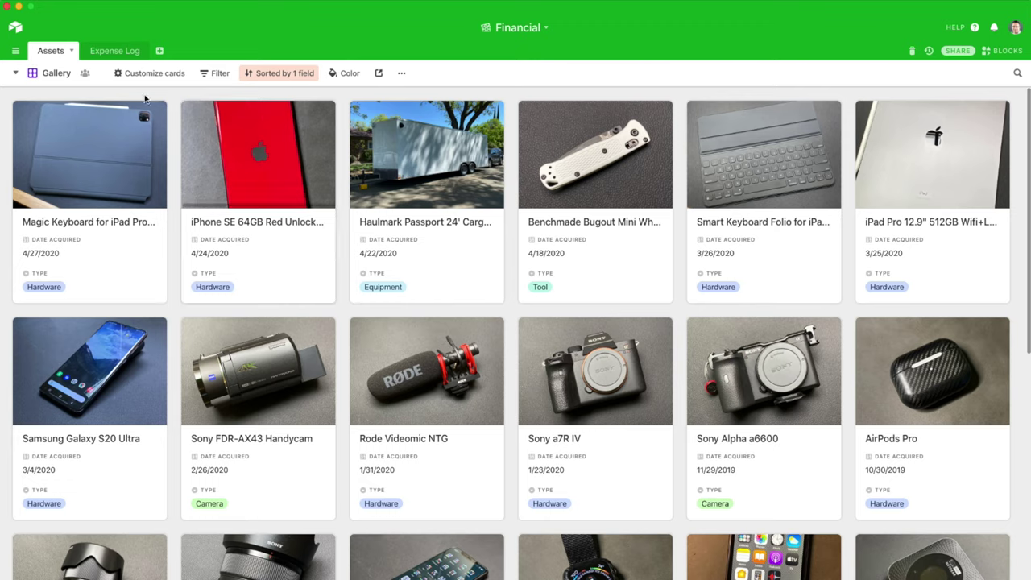
# Step: Leave the Financial base and browse Airtable's template gallery
pyautogui.click(18, 28)
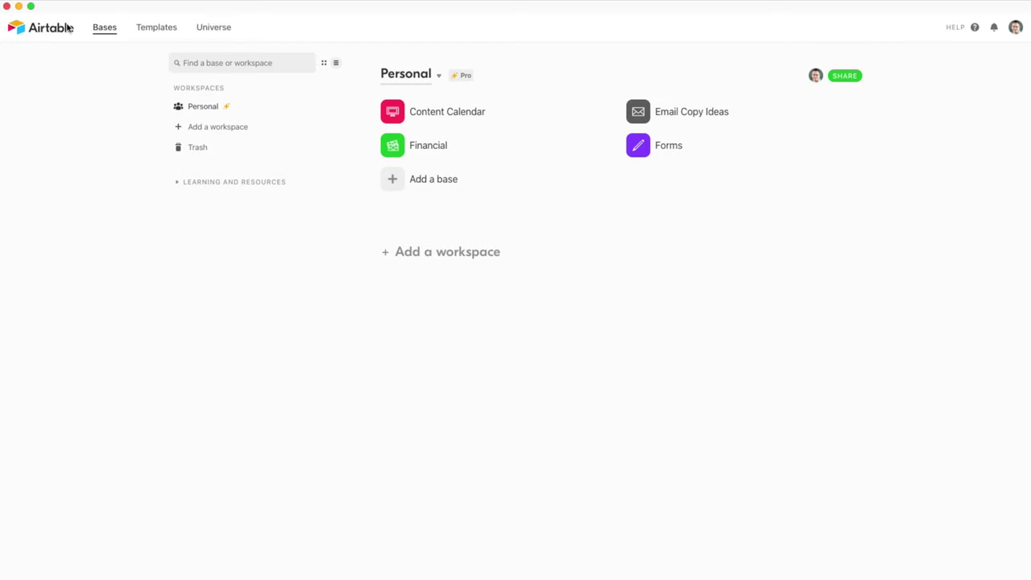
pyautogui.click(159, 29)
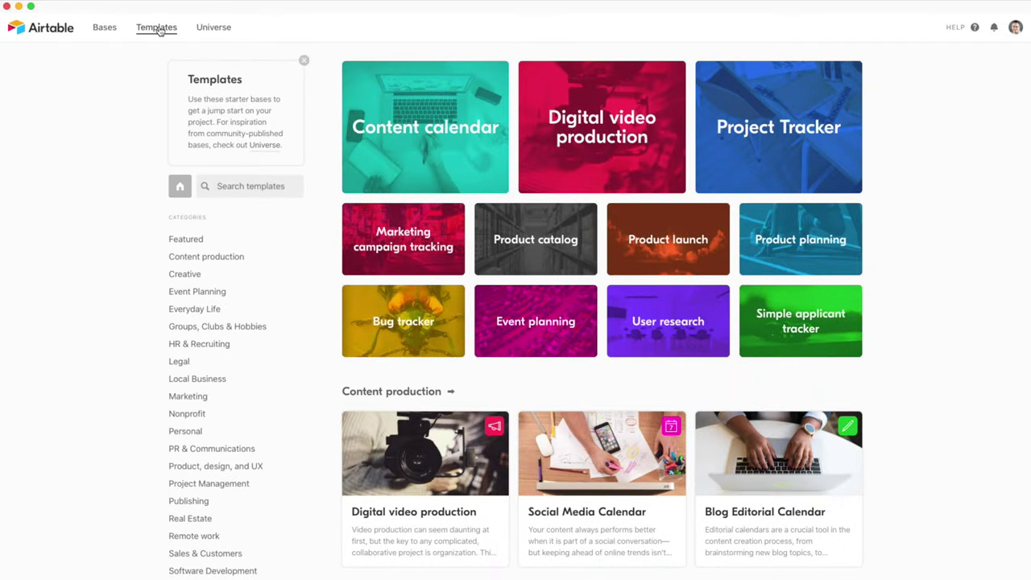
pyautogui.scroll(-2, 609, 454)
pyautogui.scroll(2, 610, 453)
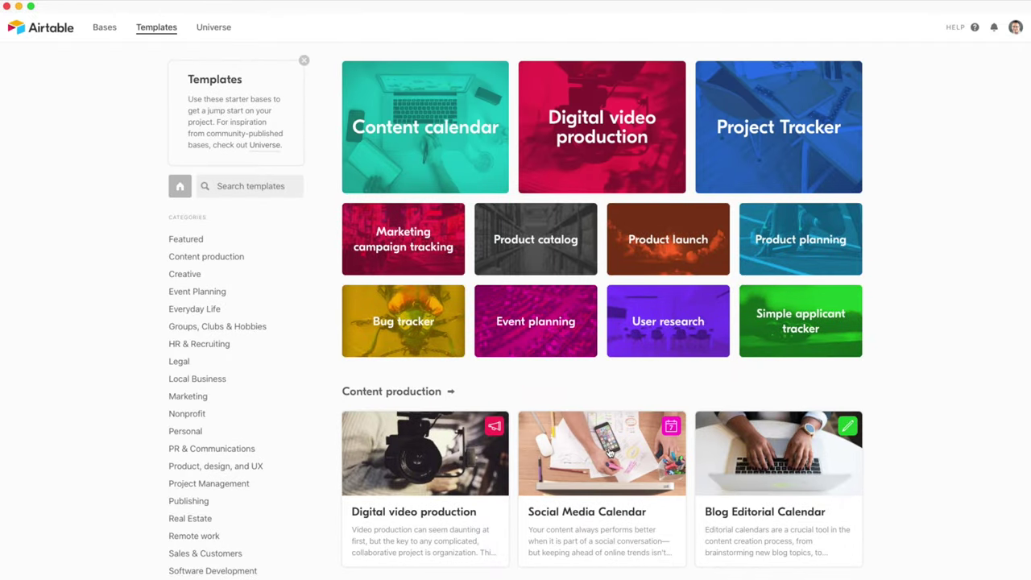
# Step: Open Airtable Universe and browse the community-published bases
pyautogui.click(224, 33)
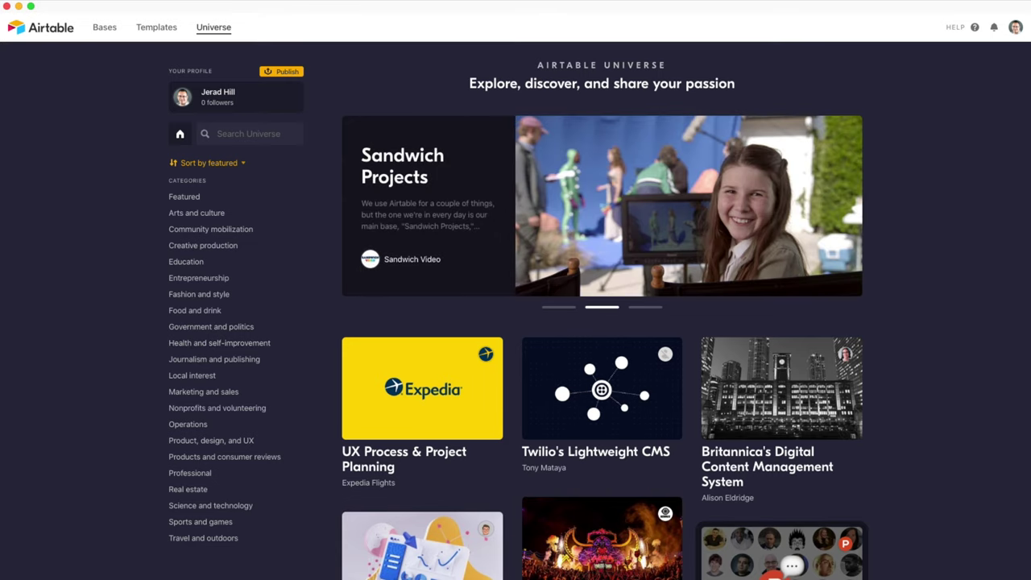
pyautogui.scroll(-2, 782, 548)
pyautogui.scroll(2, 484, 322)
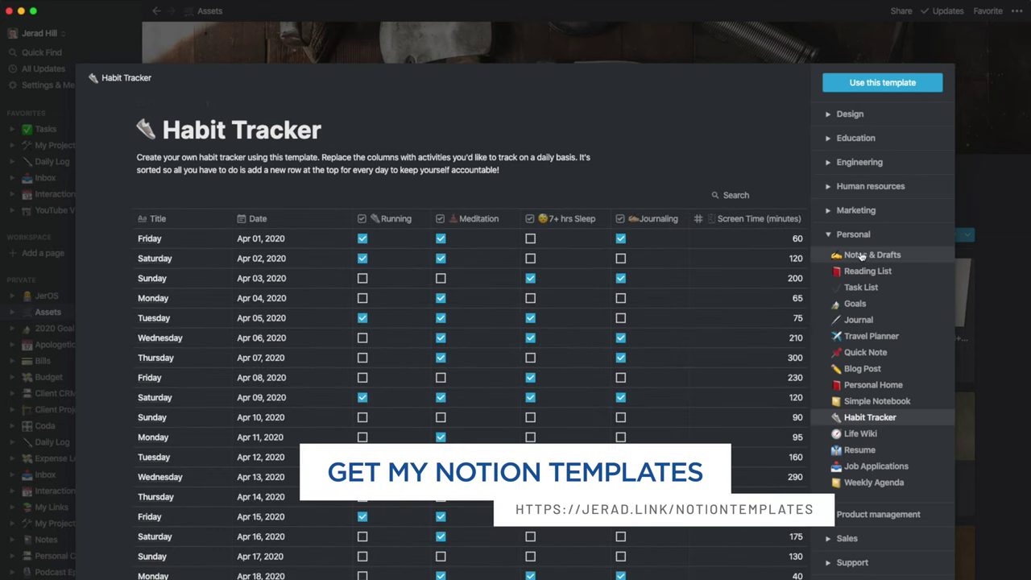
# Step: Preview the Notes & Drafts template in Notion, close the preview, and look over the Templates page
pyautogui.click(860, 256)
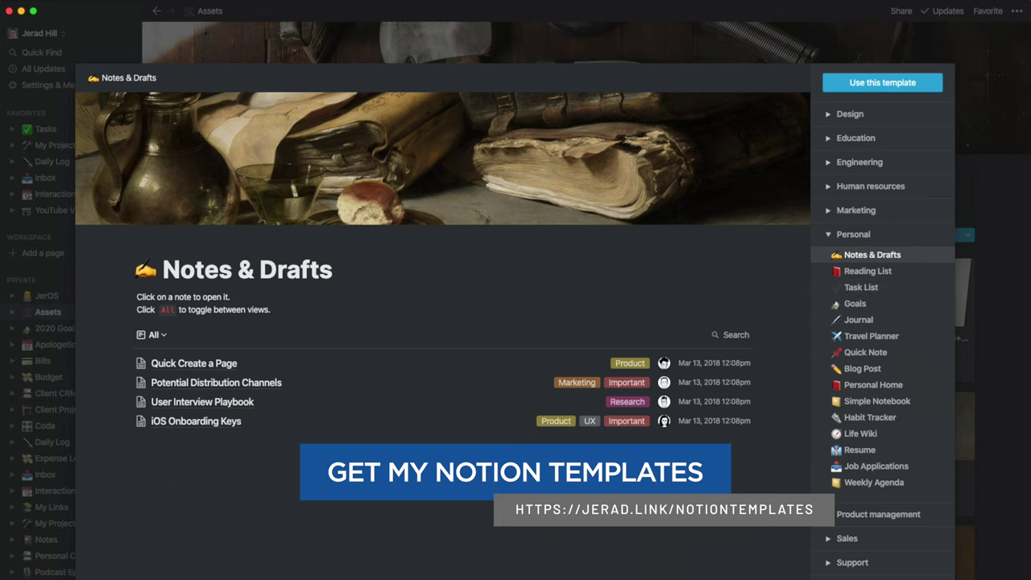
pyautogui.press('Escape')
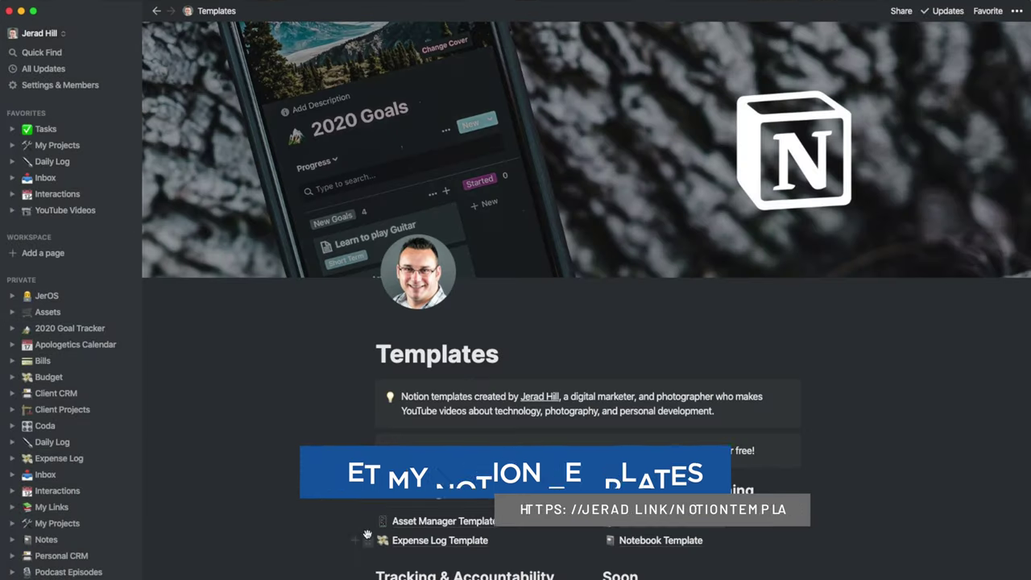
pyautogui.scroll(-4, 368, 535)
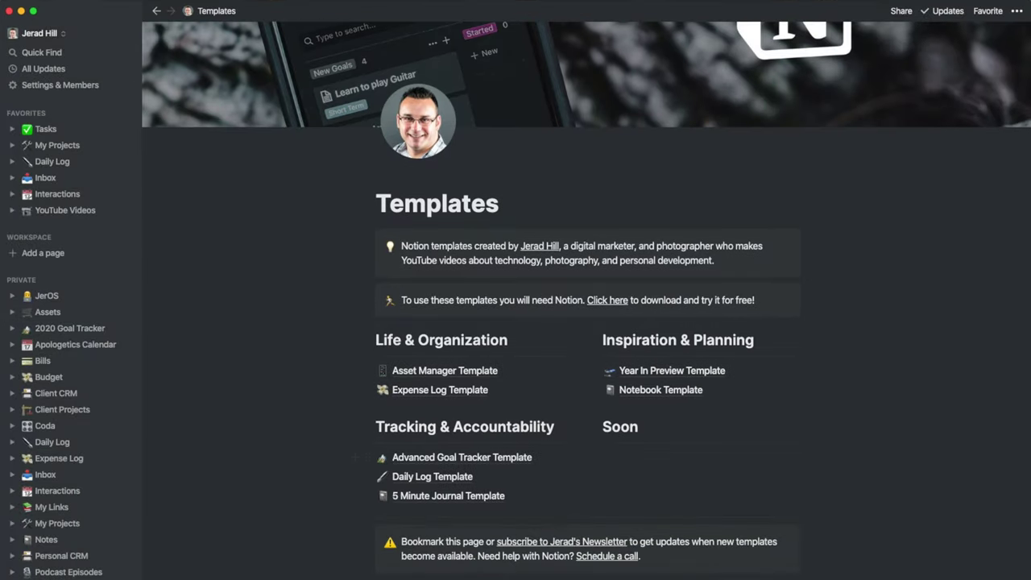
# Step: Open the Assets page and browse its gallery of asset cards
pyautogui.click(48, 313)
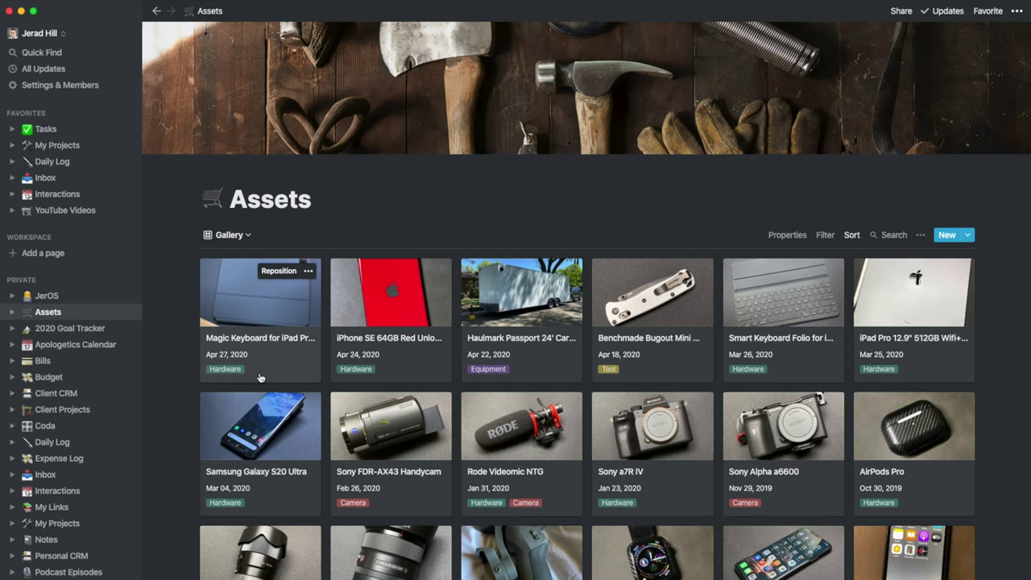
pyautogui.scroll(-1, 390, 371)
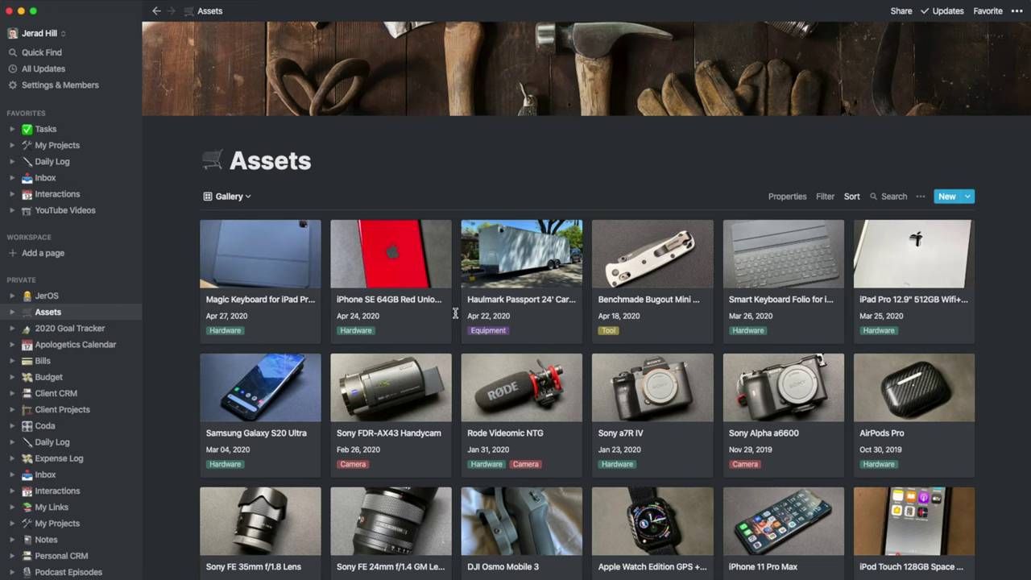
pyautogui.scroll(-1, 454, 315)
pyautogui.scroll(2, 455, 315)
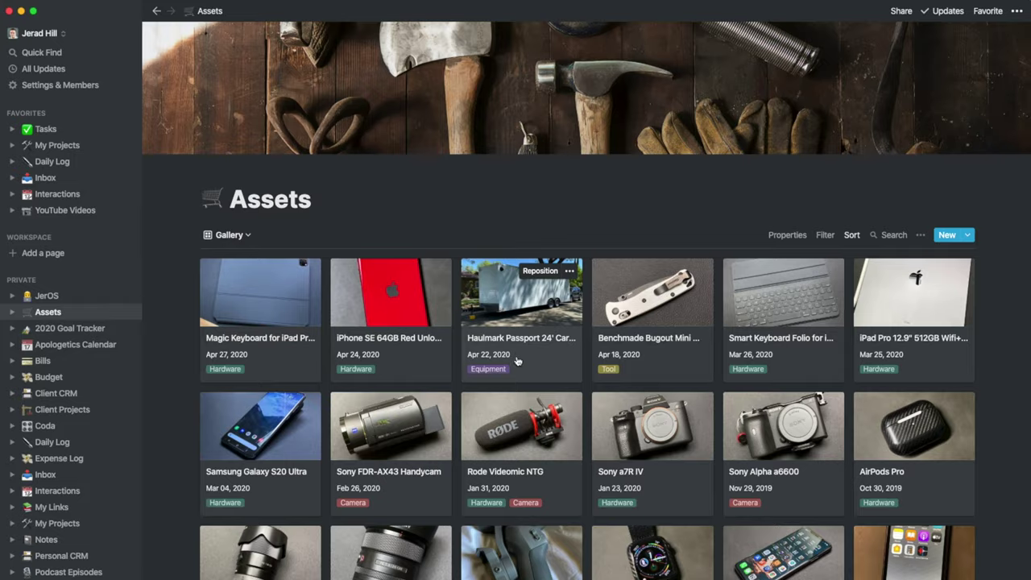
pyautogui.scroll(-3, 510, 372)
pyautogui.scroll(3, 509, 372)
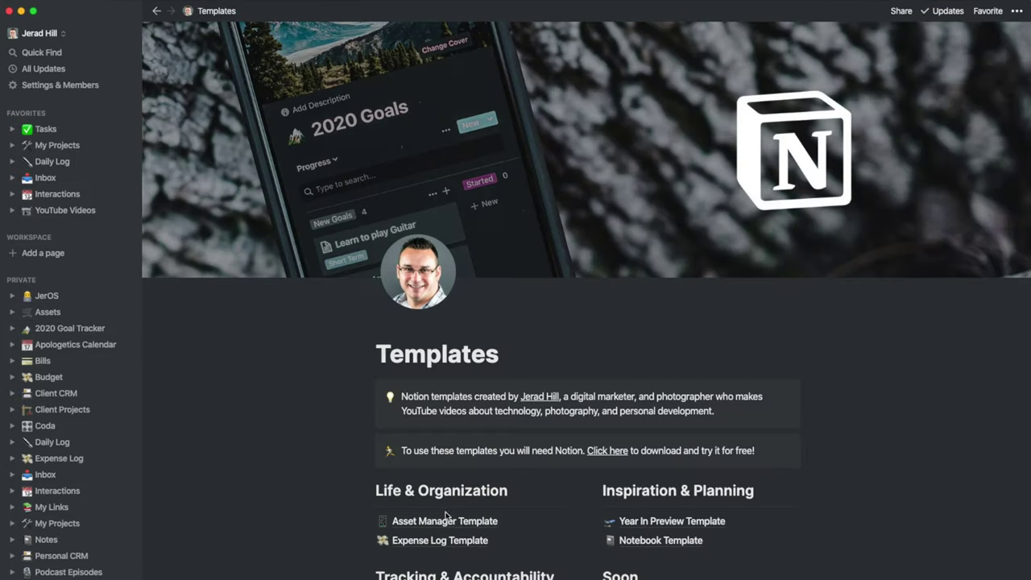
# Step: Look through the Templates page, from the template links down to the Resources section
pyautogui.scroll(-5, 322, 553)
pyautogui.scroll(3, 323, 552)
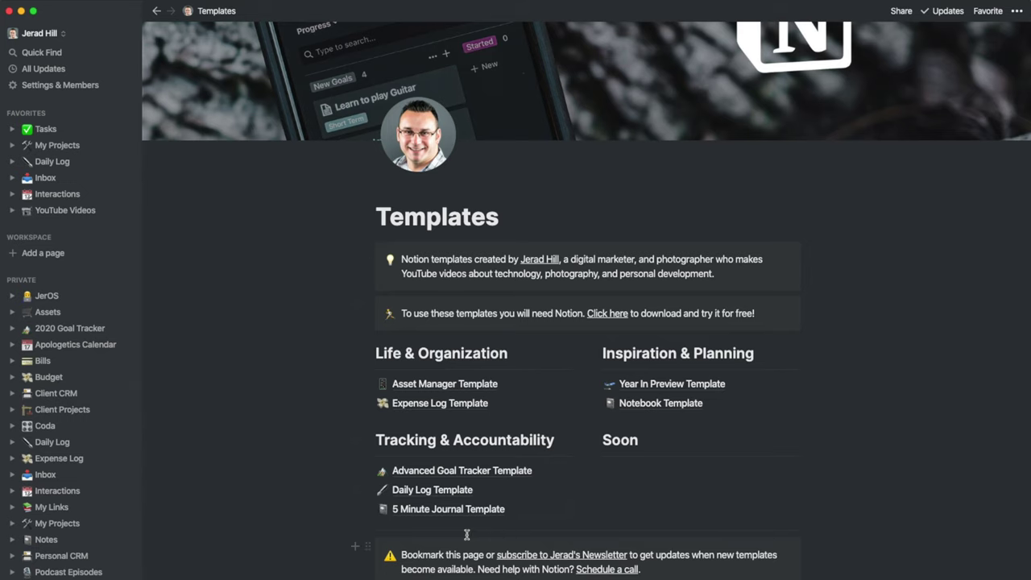
pyautogui.scroll(-5, 278, 467)
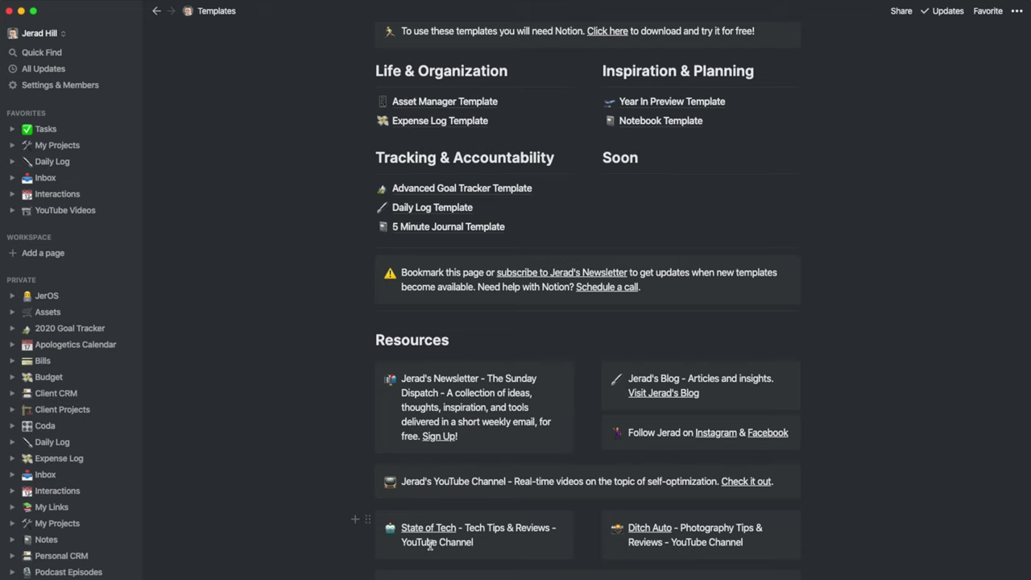
pyautogui.scroll(5, 429, 545)
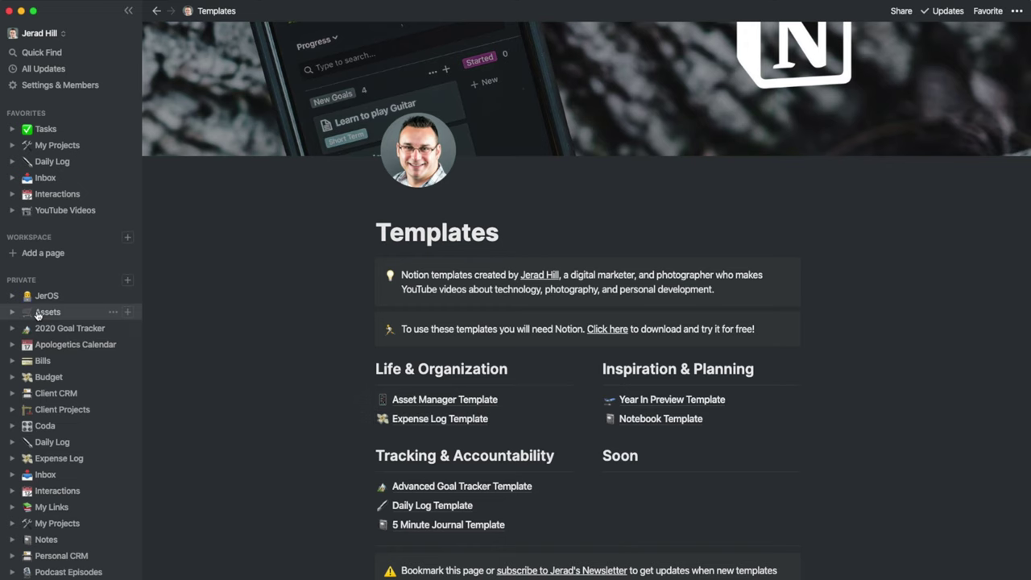
# Step: Return to the Assets page and look over the gallery cards again
pyautogui.click(37, 314)
pyautogui.scroll(-1, 507, 435)
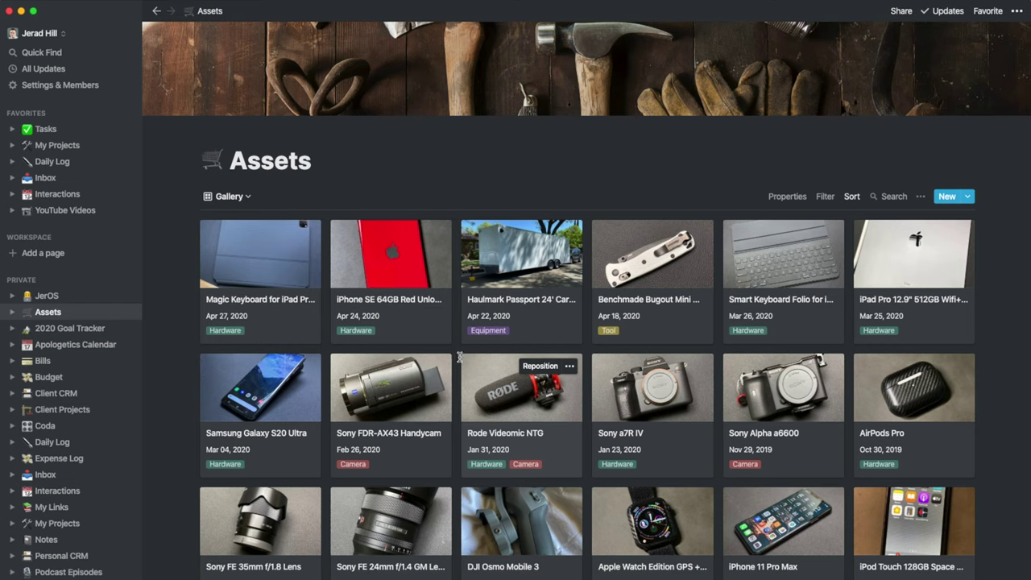
pyautogui.scroll(-1, 430, 411)
pyautogui.scroll(2, 429, 410)
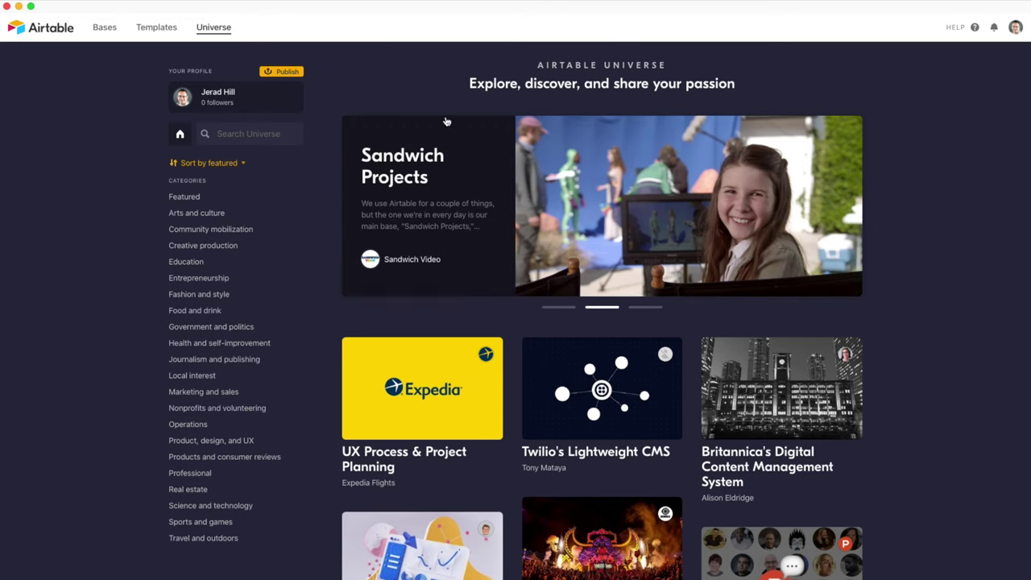
# Step: Switch to Airtable, open the Financial base, and review the activity history of the Magic Keyboard for iPad Pro record
pyautogui.click(107, 29)
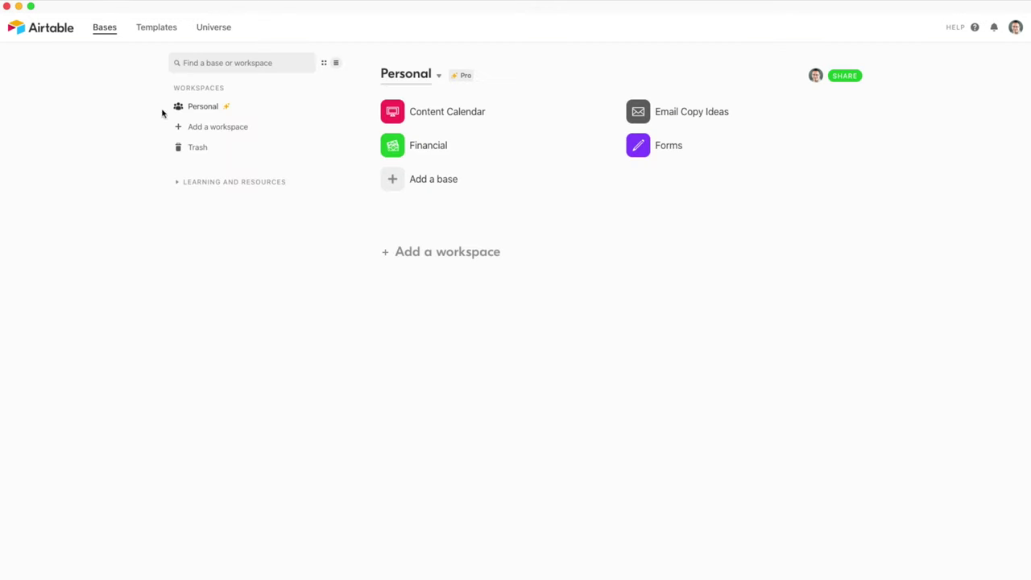
pyautogui.click(446, 149)
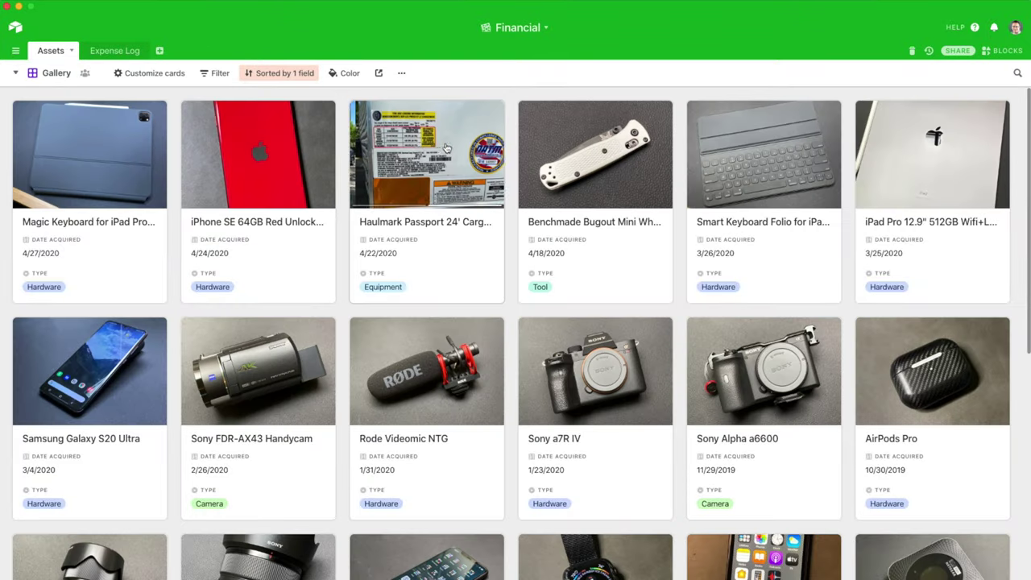
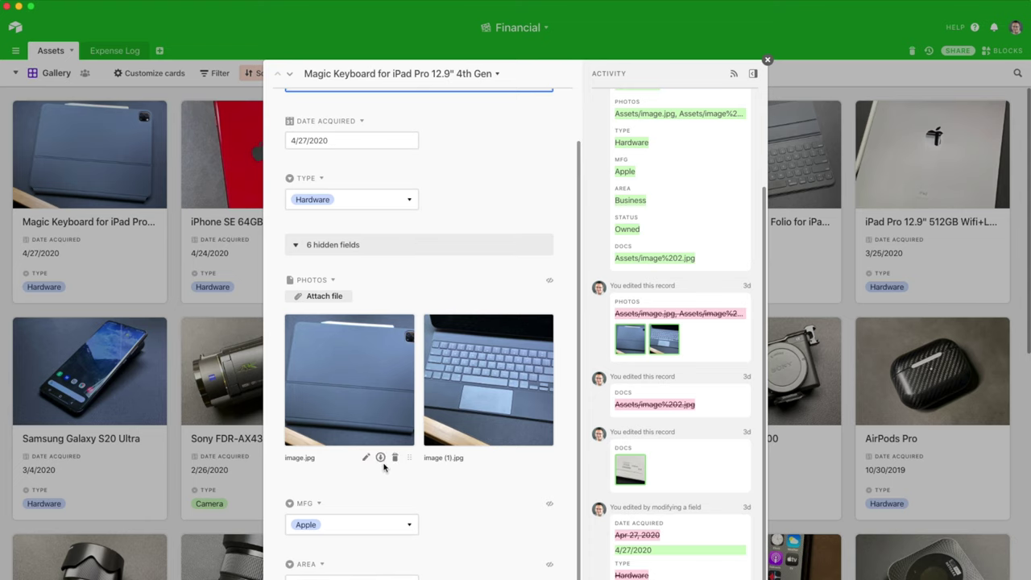
pyautogui.scroll(-2, 672, 271)
pyautogui.scroll(2, 679, 205)
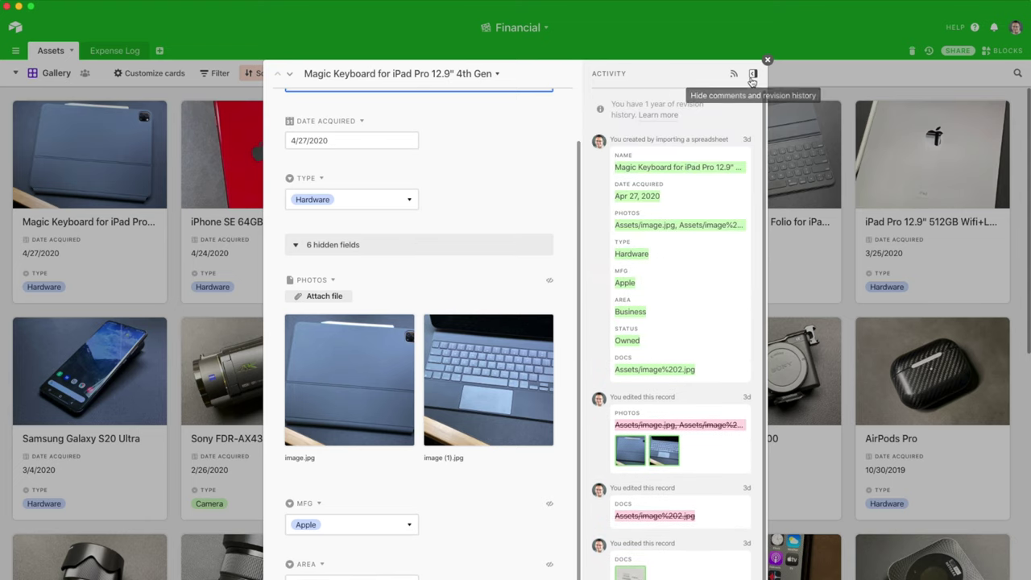
# Step: Hide the record's comments and revision history, show them again, and read through the logged edits
pyautogui.click(752, 75)
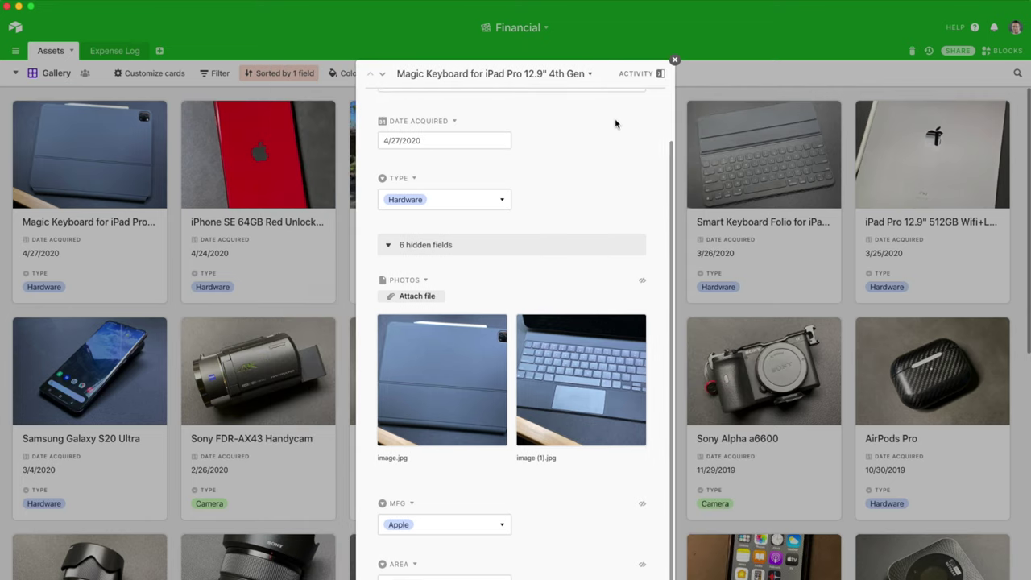
pyautogui.click(661, 74)
pyautogui.scroll(-3, 673, 532)
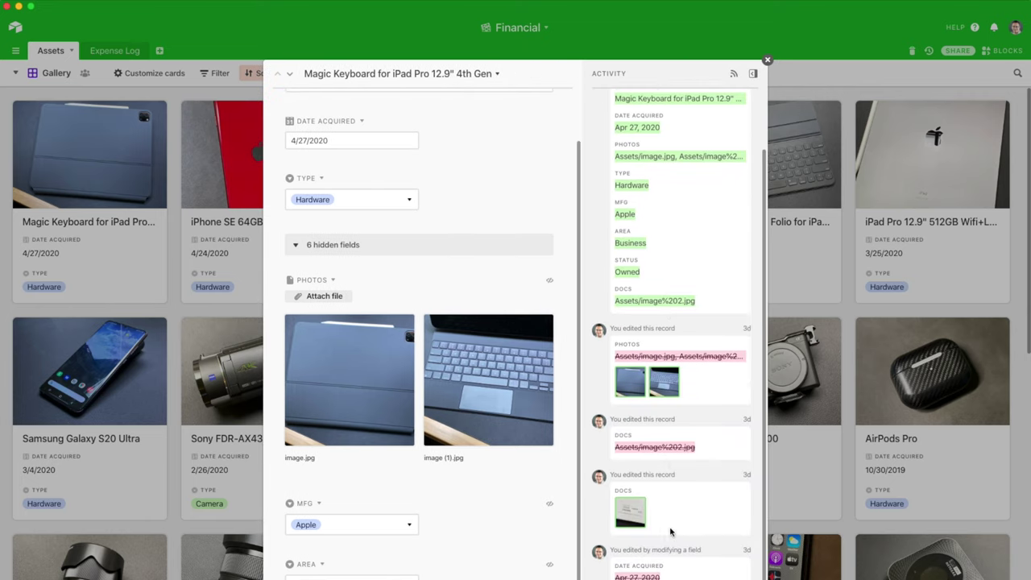
pyautogui.scroll(3, 660, 504)
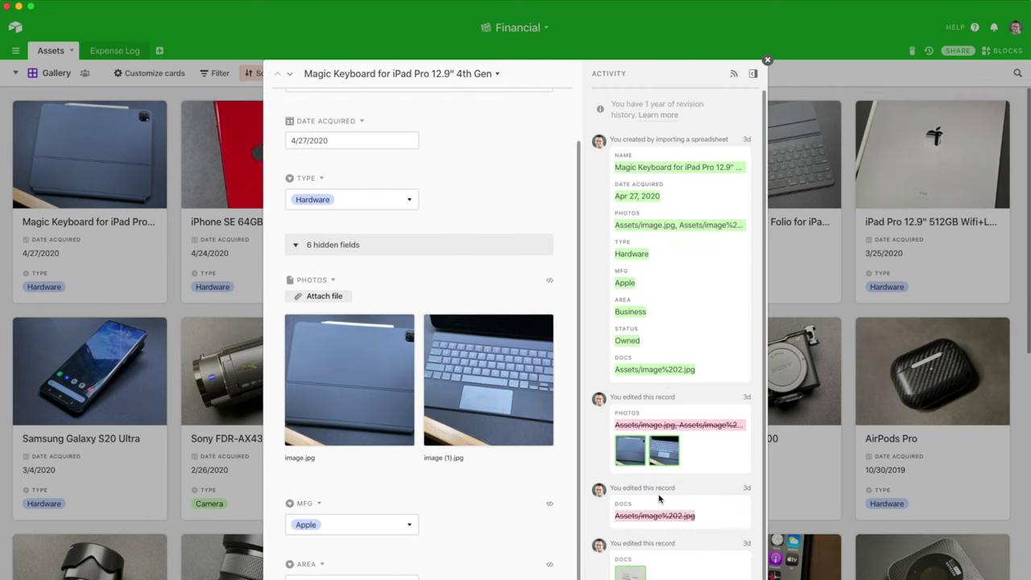
# Step: Hide the record's activity history and review its fields, from the photos to the Docs attachments
pyautogui.click(753, 74)
pyautogui.scroll(-2, 560, 346)
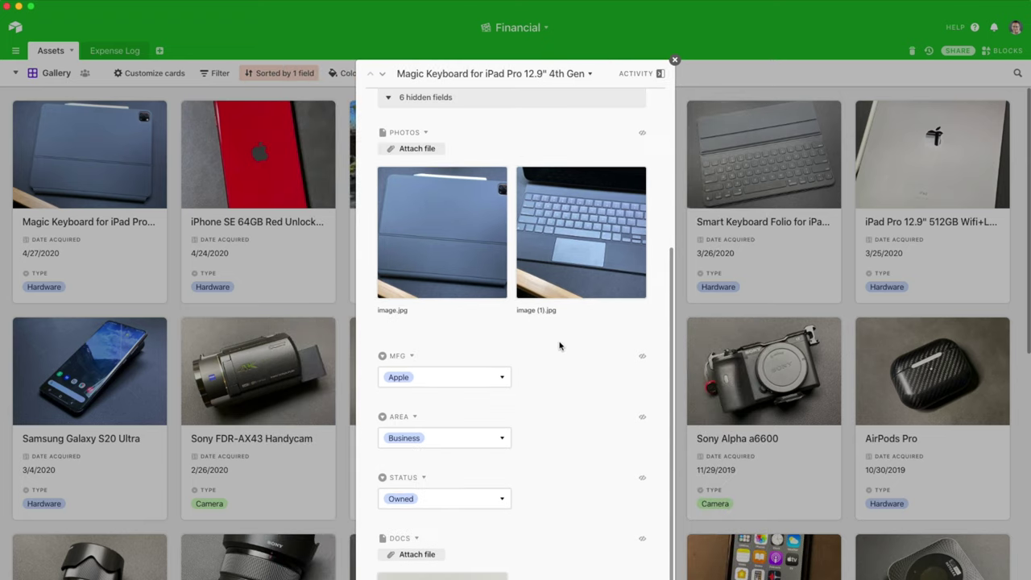
pyautogui.scroll(3, 548, 362)
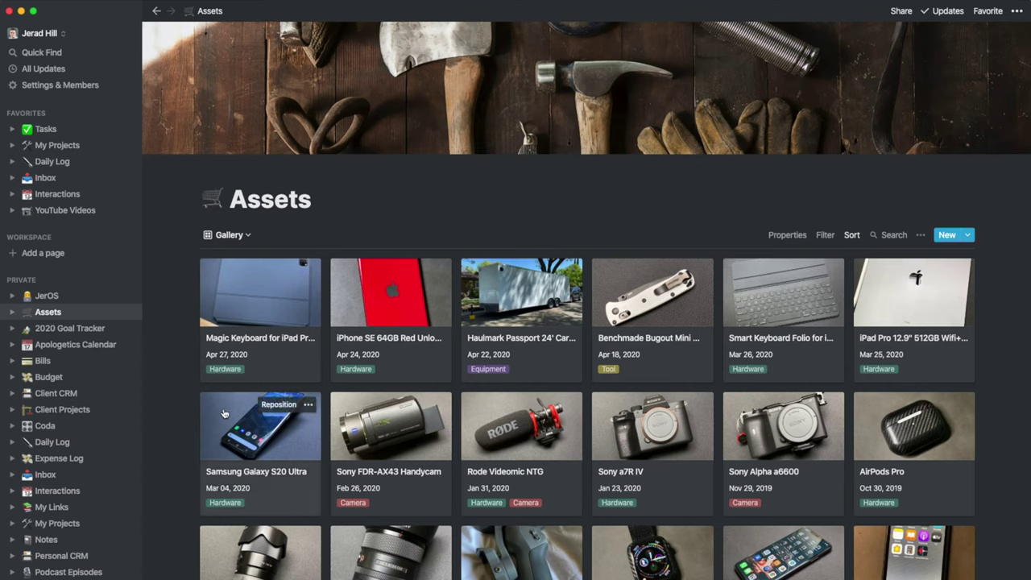
# Step: Switch to Notion, view the properties of the Magic Keyboard for iPad Pro asset, and close it
pyautogui.click(252, 313)
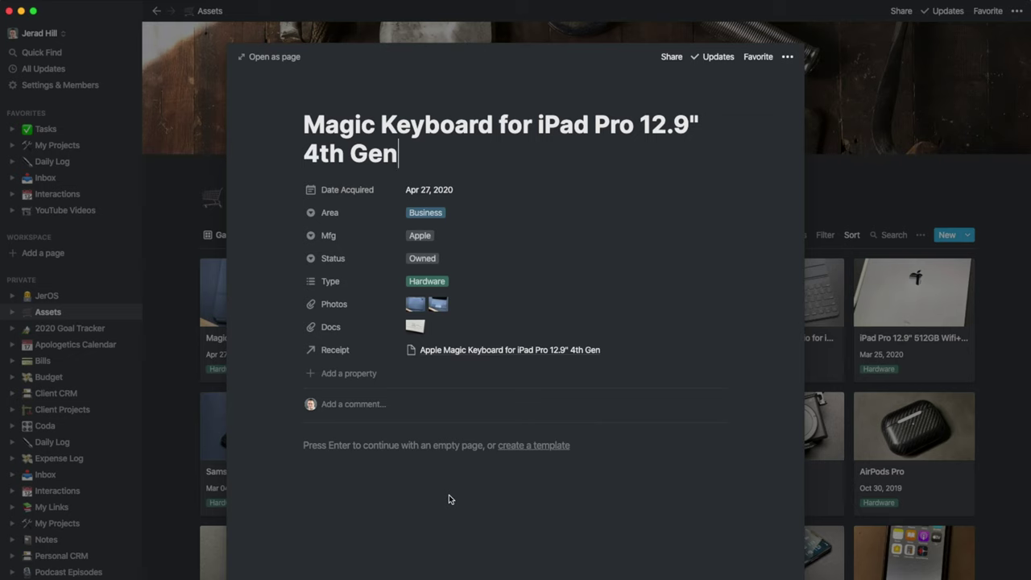
pyautogui.click(179, 331)
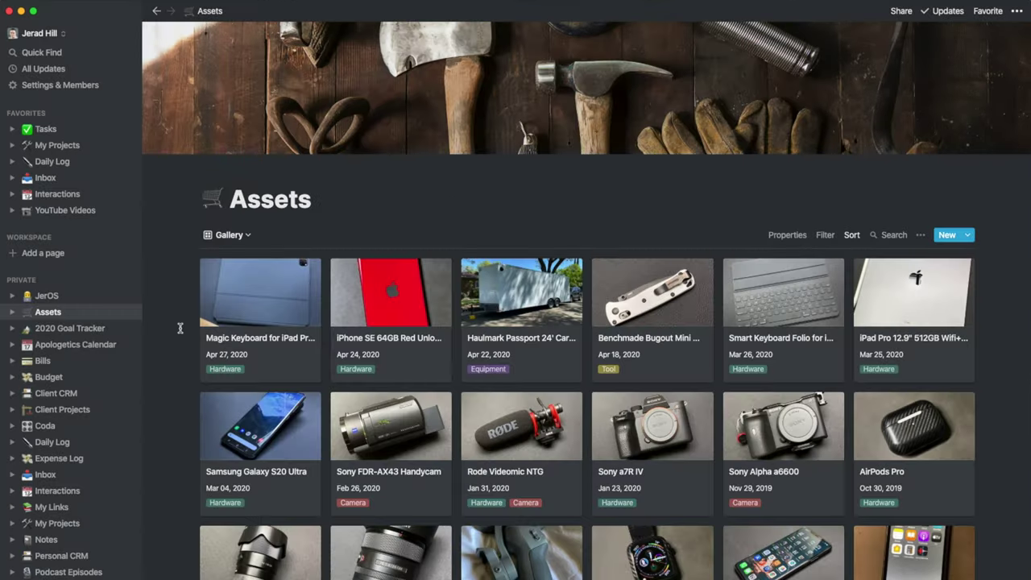
# Step: Show the assets in the View All by Latest table and view the photos attached to the Magic Keyboard row
pyautogui.click(241, 236)
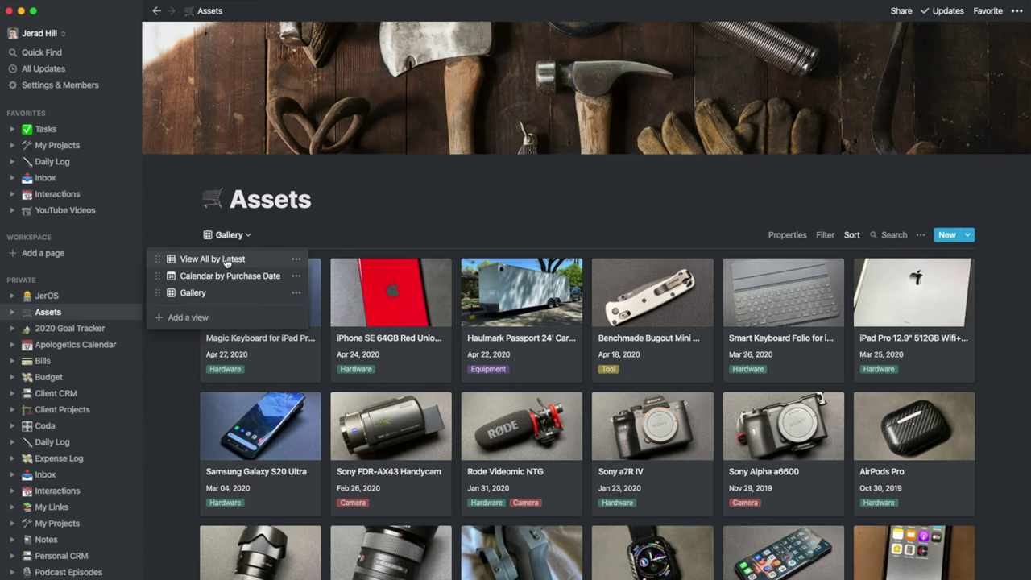
pyautogui.click(226, 261)
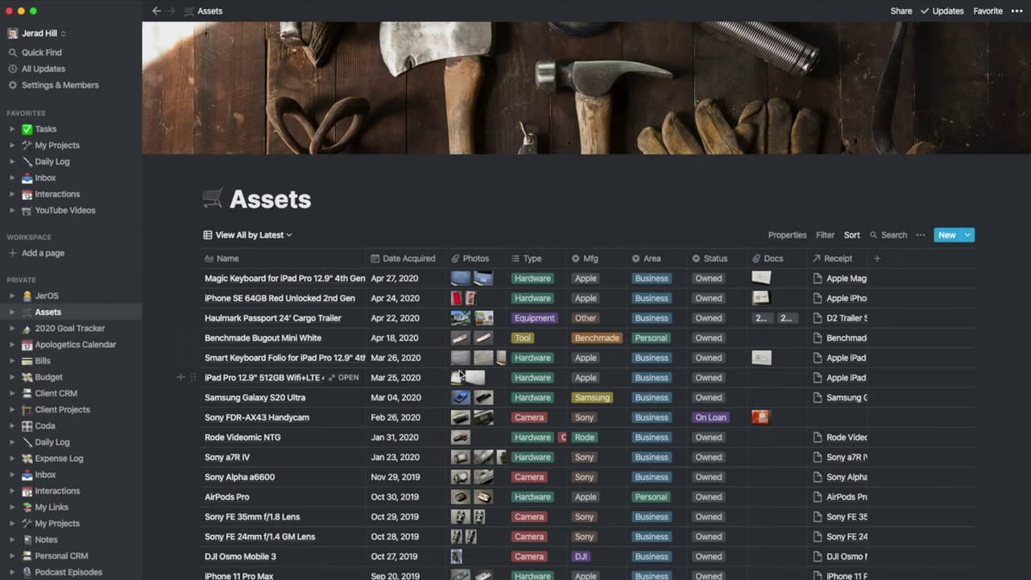
pyautogui.click(457, 281)
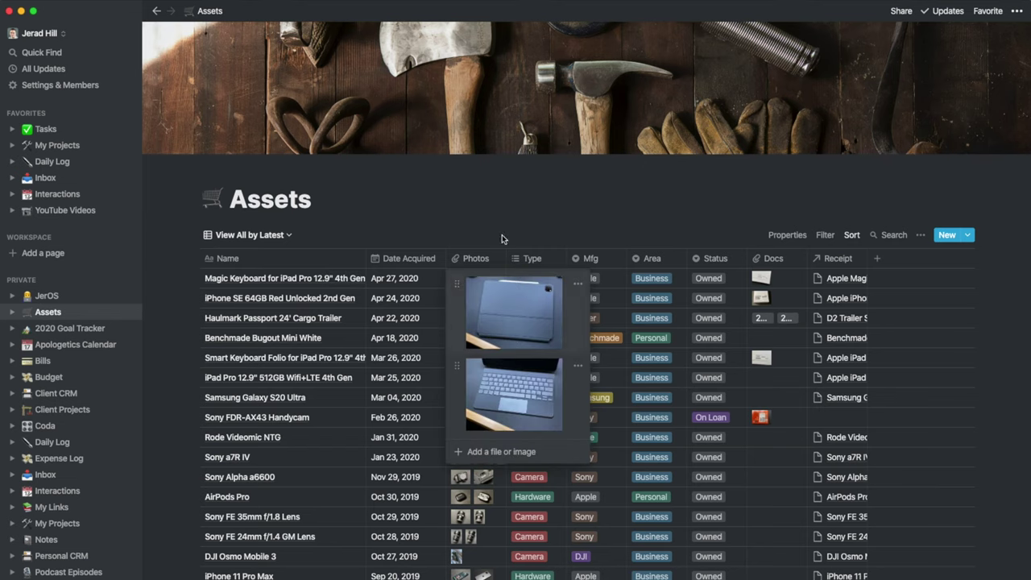
pyautogui.press('Escape')
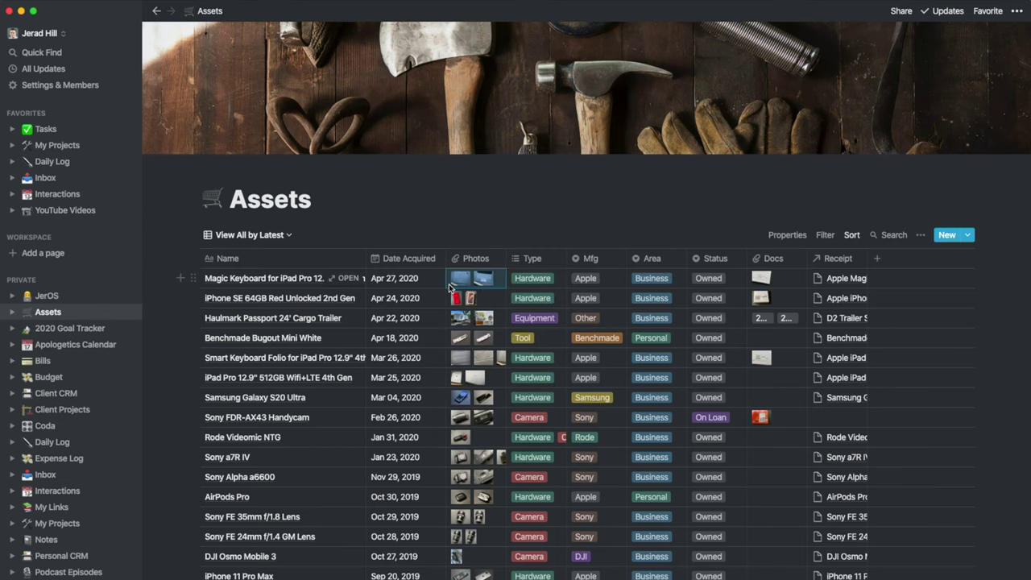
# Step: Check the Type, Mfg and Area options and the linked Expense Log receipt of the Magic Keyboard row without changing them
pyautogui.click(532, 281)
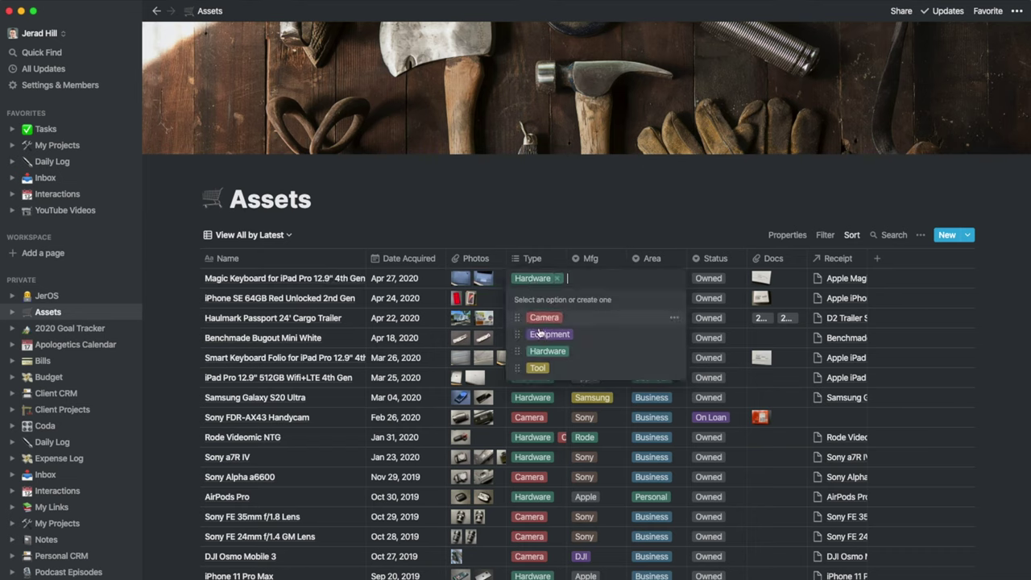
pyautogui.press('Escape')
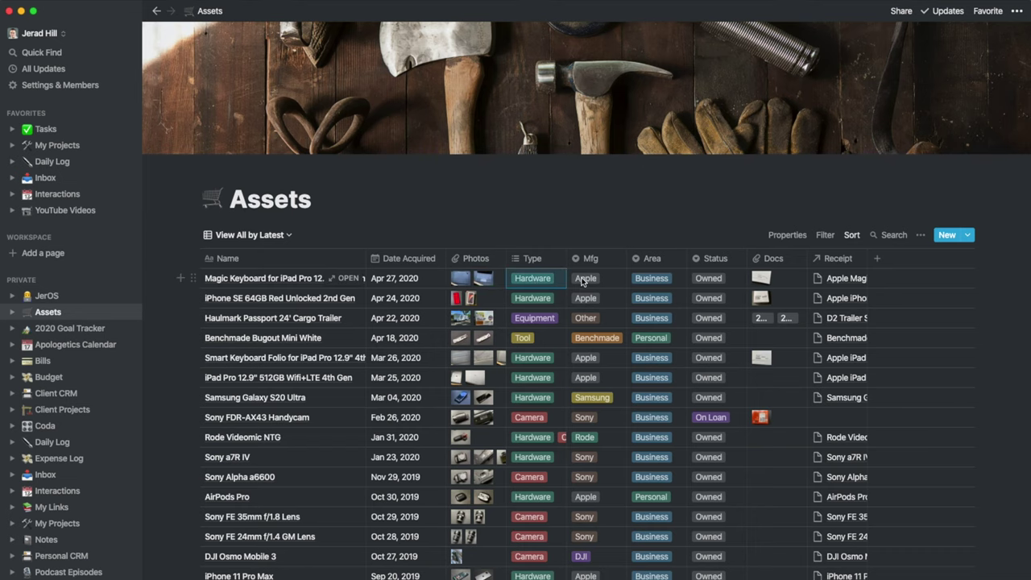
pyautogui.click(583, 281)
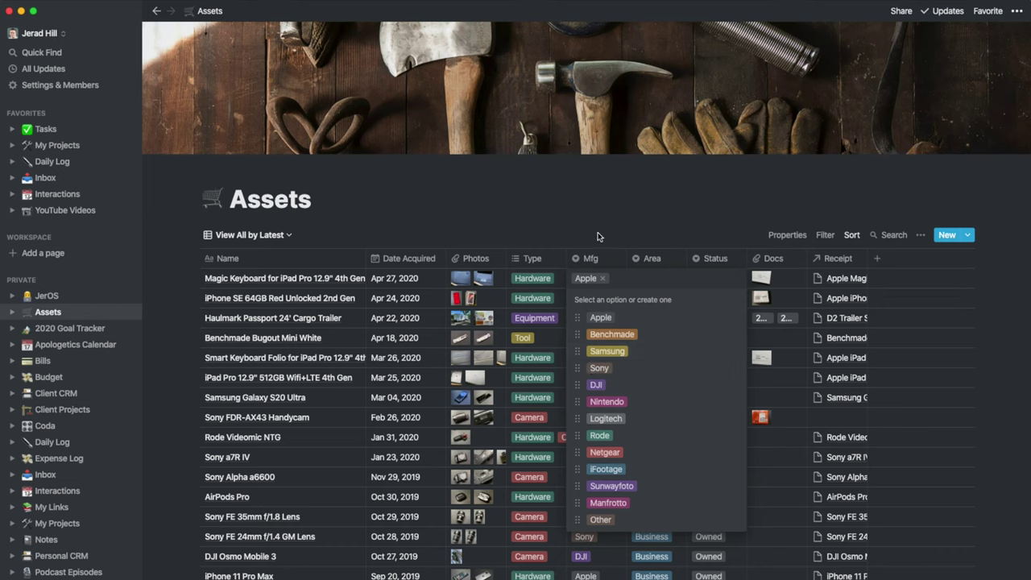
pyautogui.press('Escape')
pyautogui.click(662, 279)
pyautogui.press('Escape')
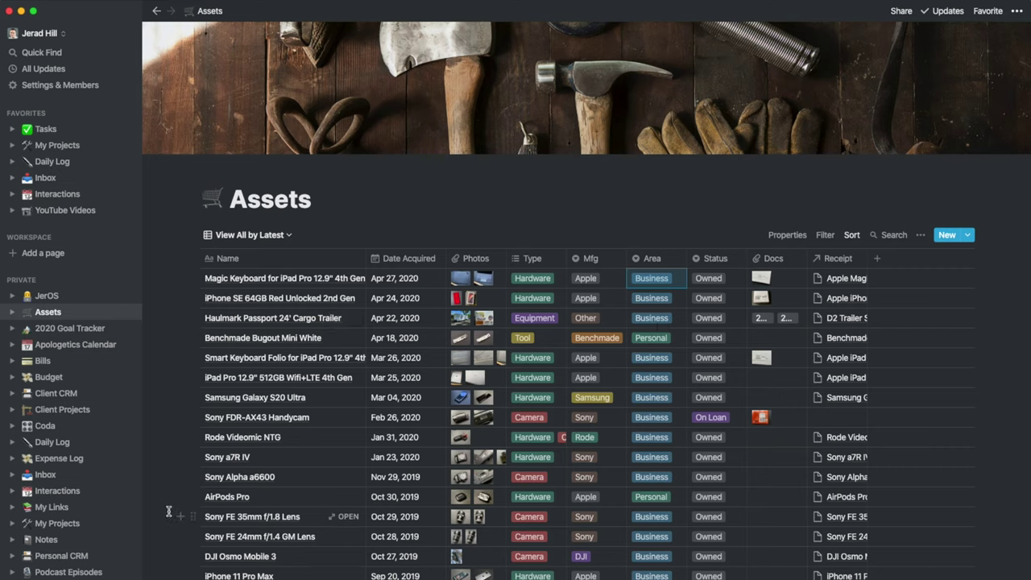
pyautogui.click(848, 281)
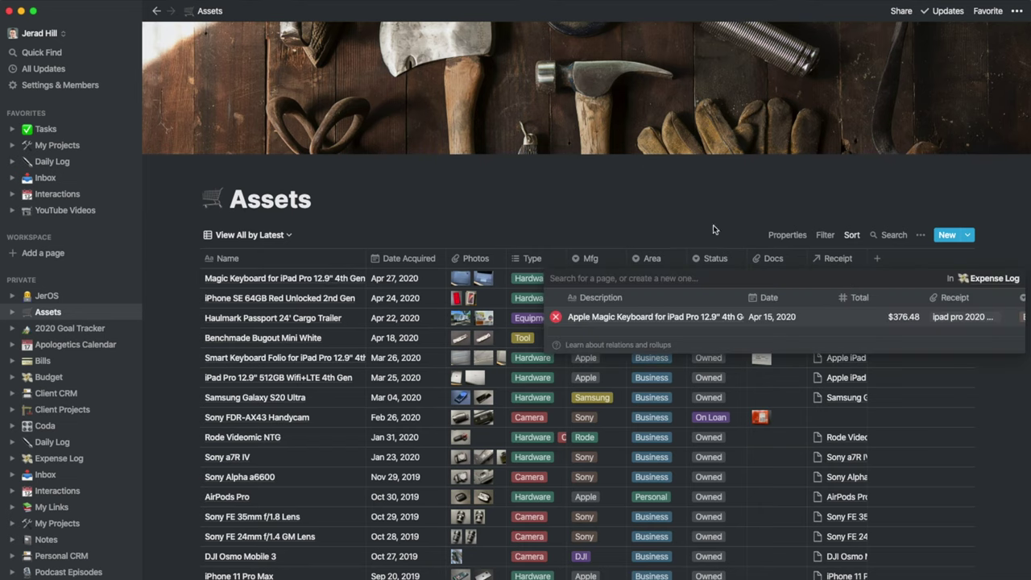
pyautogui.press('Escape')
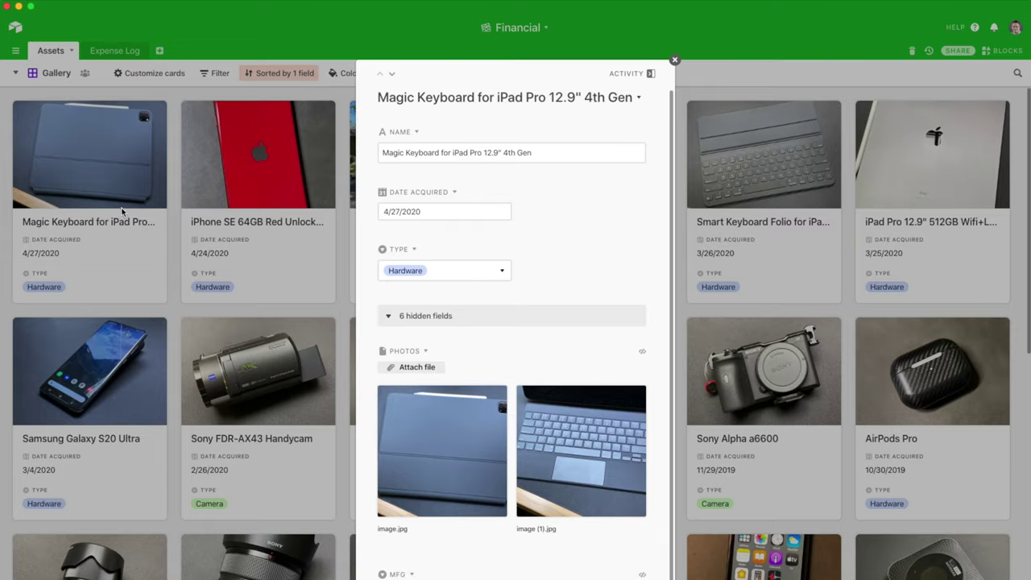
# Step: Switch to Airtable, reopen the Magic Keyboard for iPad Pro record, and view its fields through to the Expense Log link
pyautogui.click(121, 211)
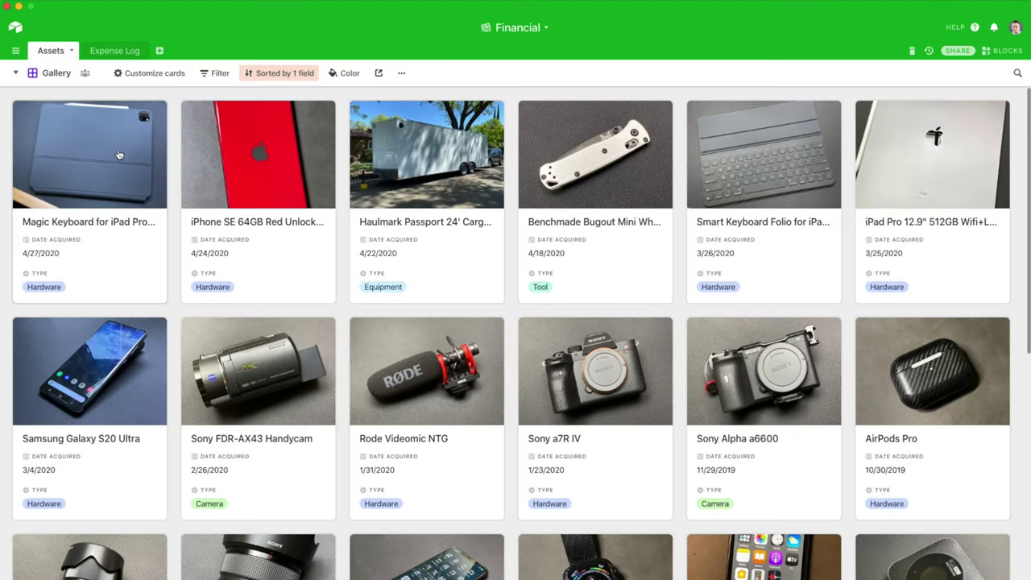
pyautogui.click(107, 161)
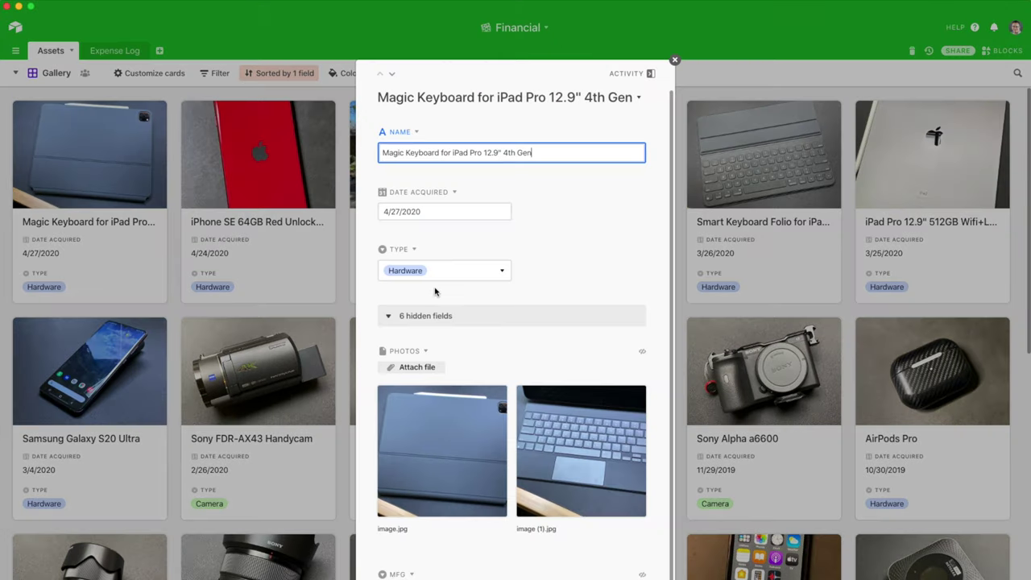
pyautogui.scroll(-3, 445, 303)
pyautogui.scroll(-3, 444, 303)
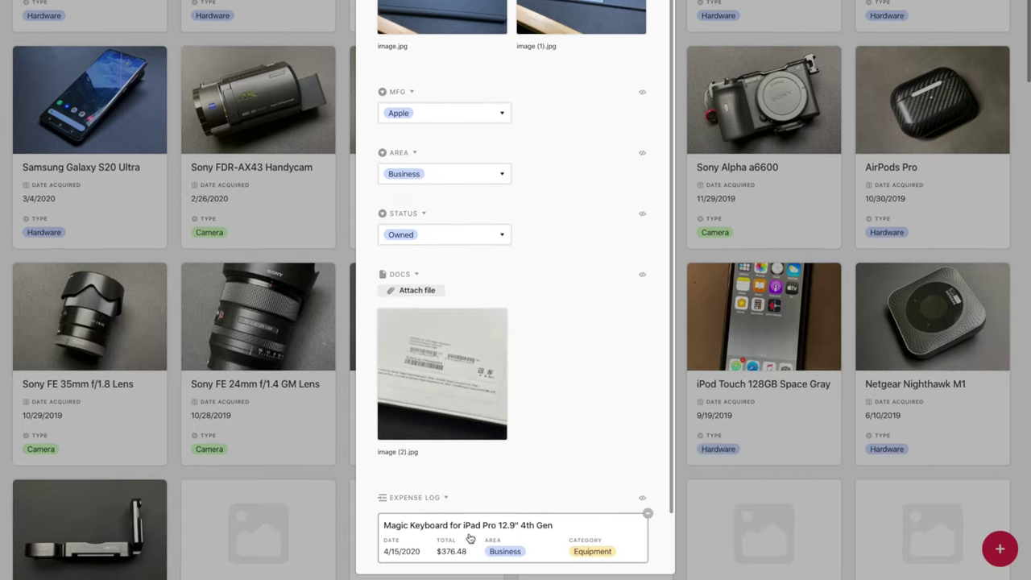
# Step: View the linked expense record, follow its Assets link back to the Magic Keyboard record, and close the record
pyautogui.click(540, 538)
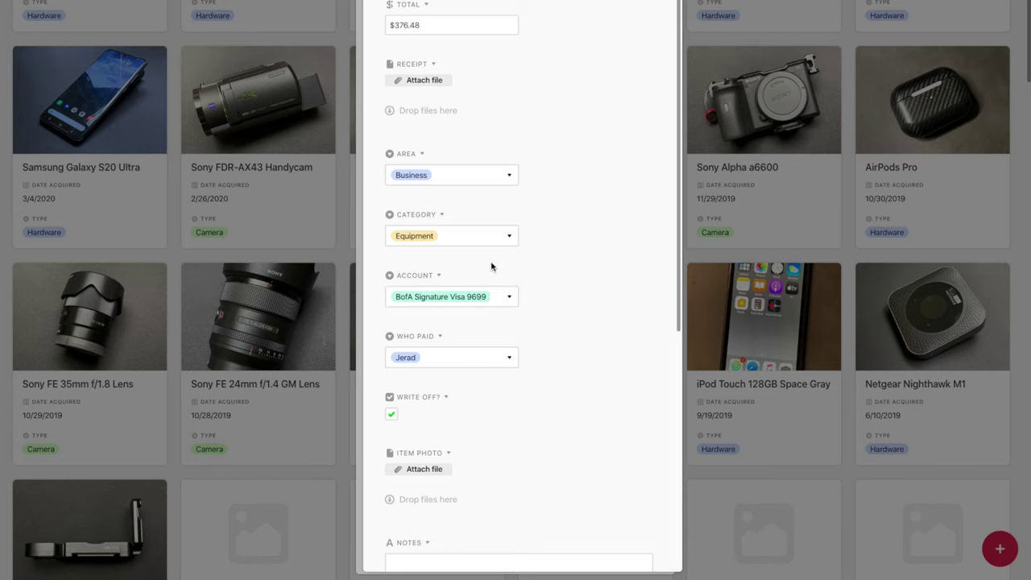
pyautogui.scroll(-3, 492, 267)
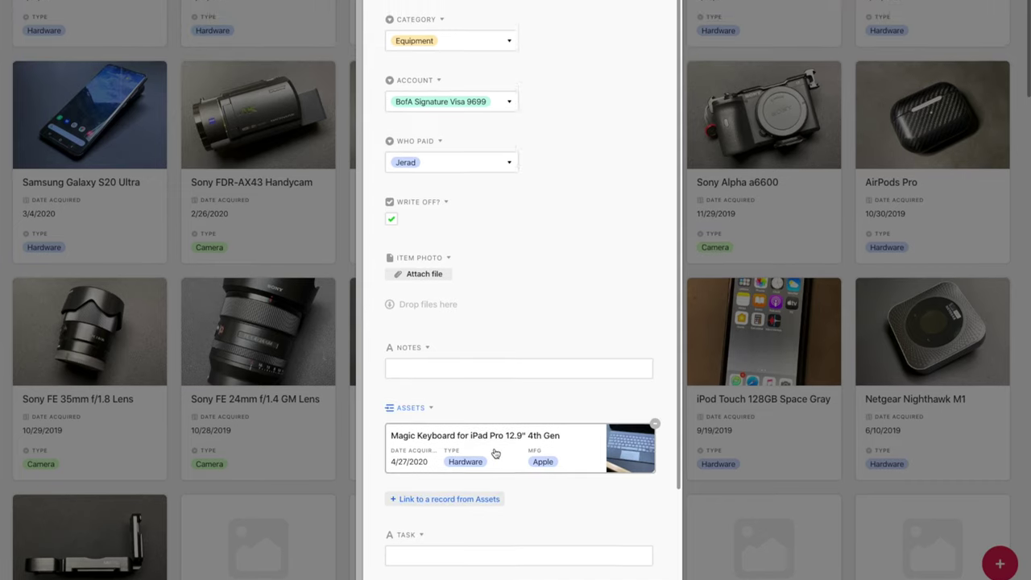
pyautogui.click(495, 453)
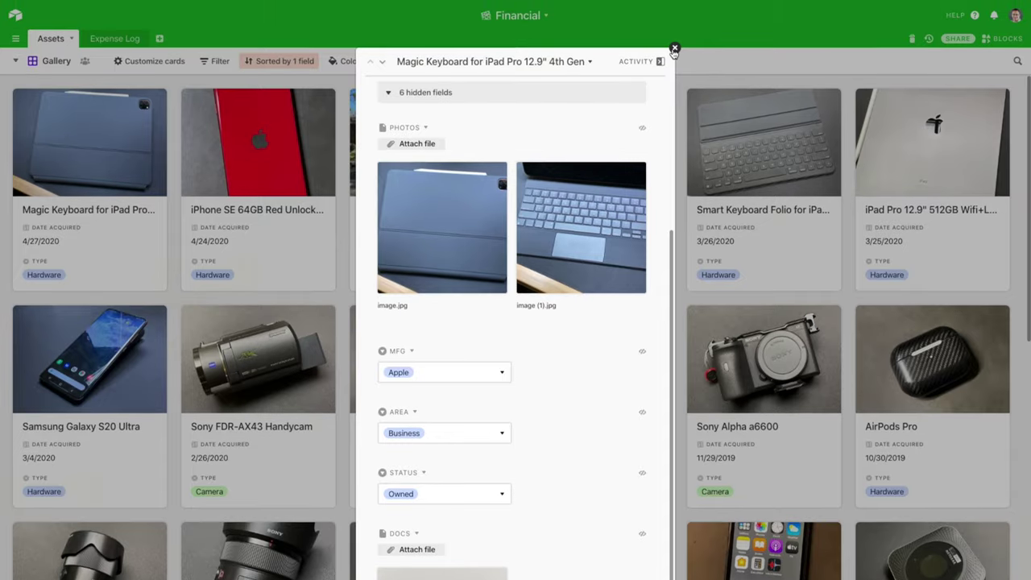
pyautogui.click(675, 49)
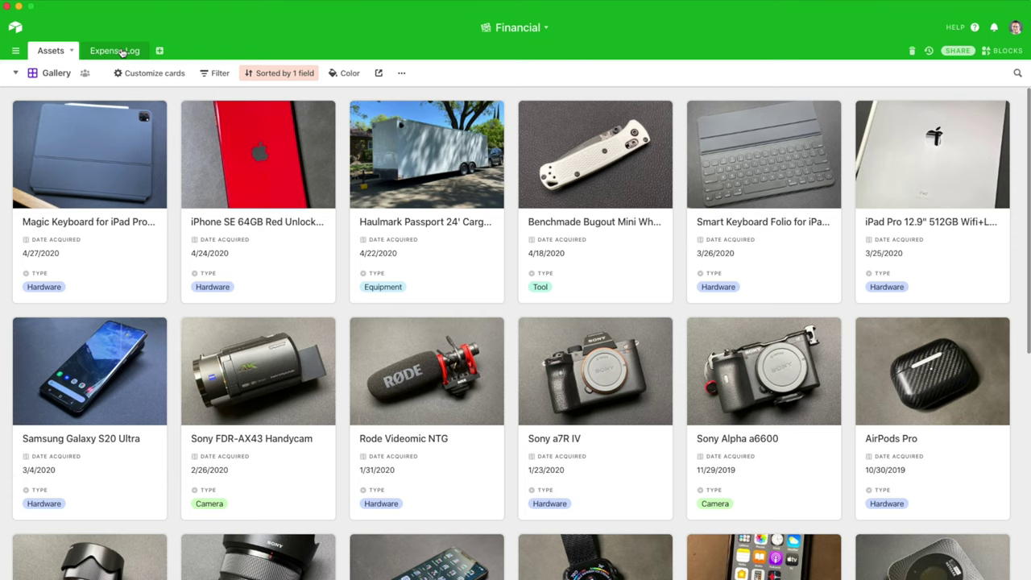
# Step: Check which views the Assets table offers and switch it to Grid view
pyautogui.click(56, 74)
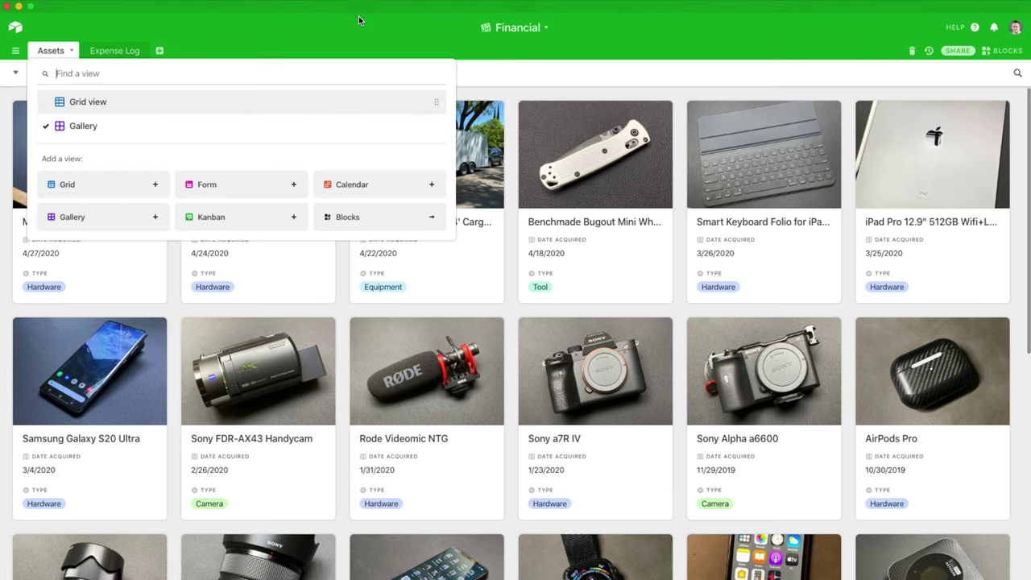
pyautogui.click(517, 358)
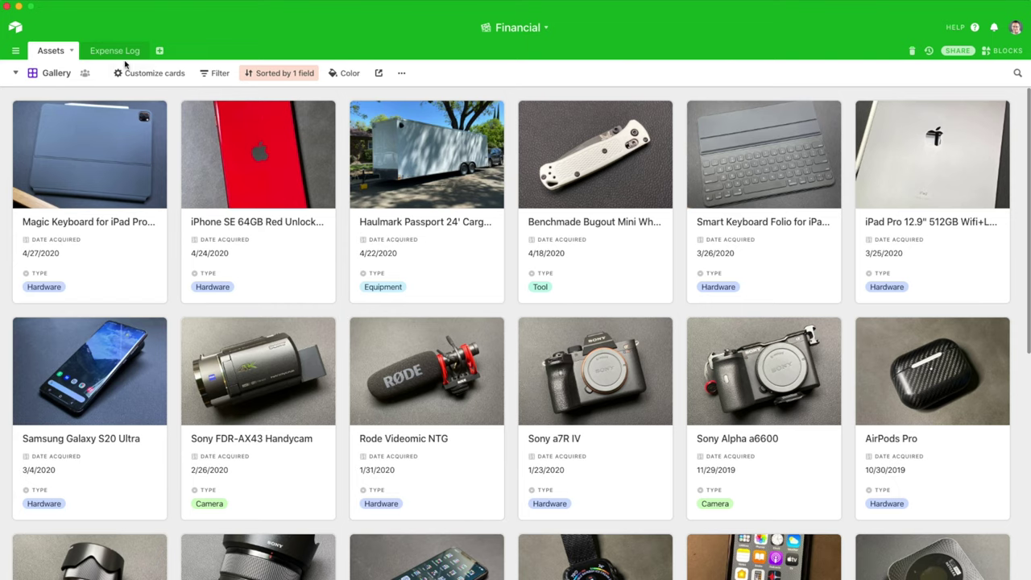
pyautogui.click(50, 74)
pyautogui.click(69, 108)
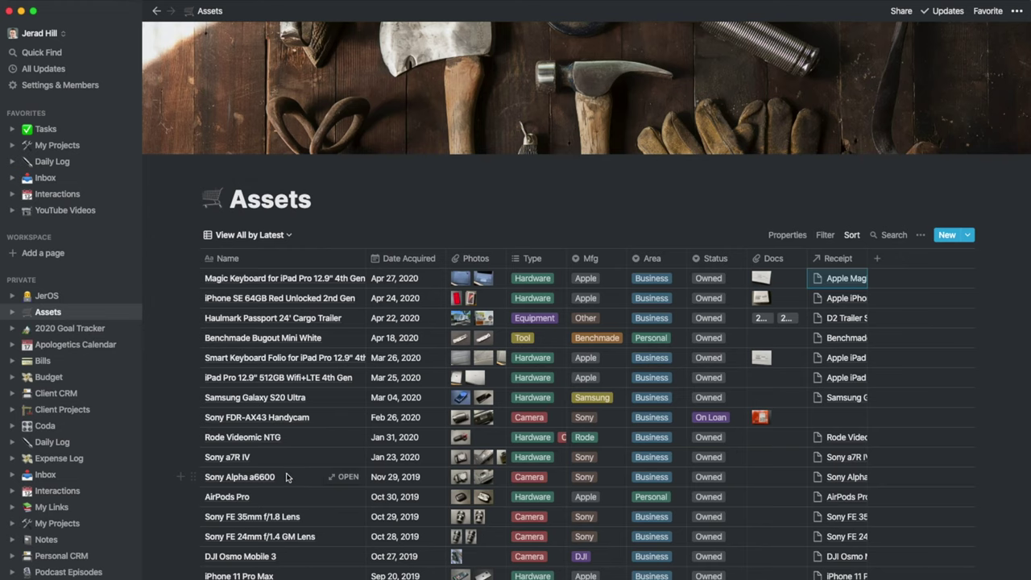
# Step: Switch to Notion, show the assets in the Gallery view, and view the Magic Keyboard for iPad Pro page before closing it
pyautogui.click(282, 238)
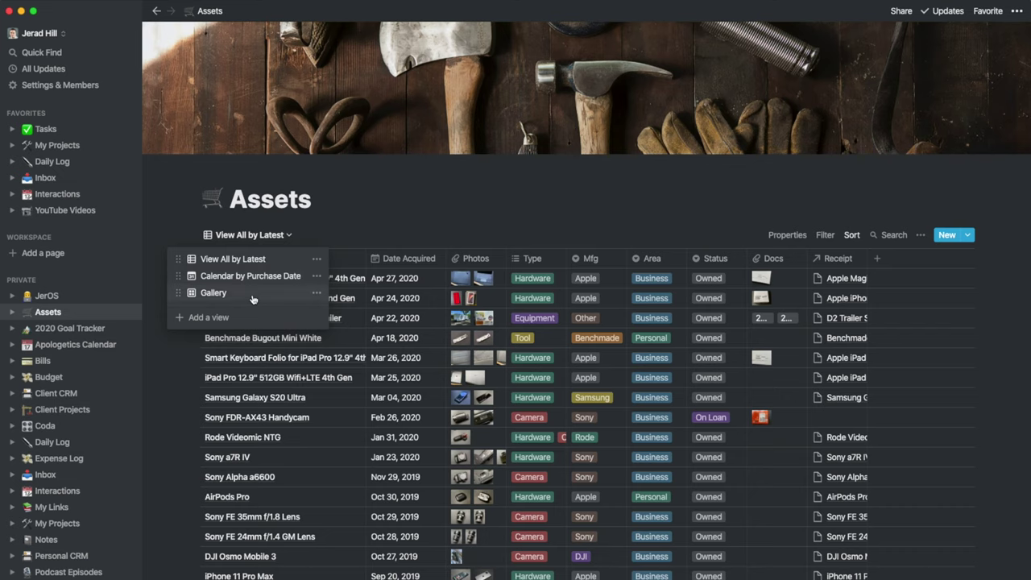
pyautogui.click(214, 293)
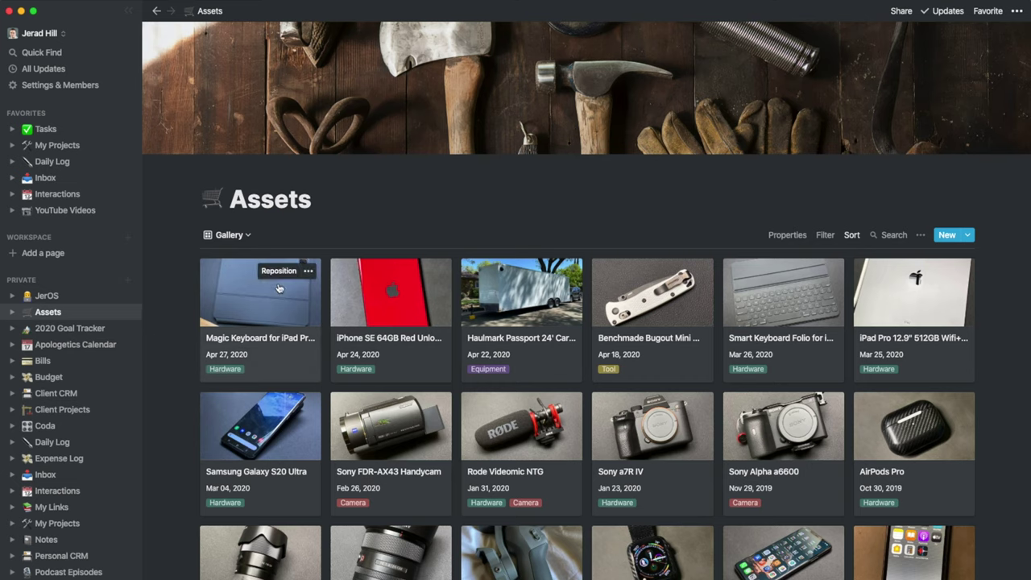
pyautogui.click(250, 298)
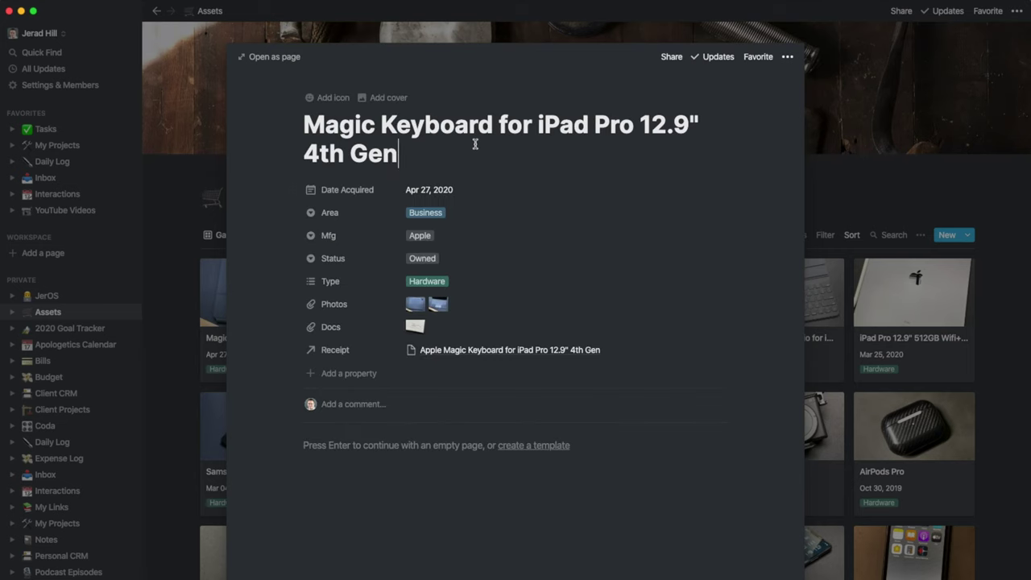
pyautogui.press('Escape')
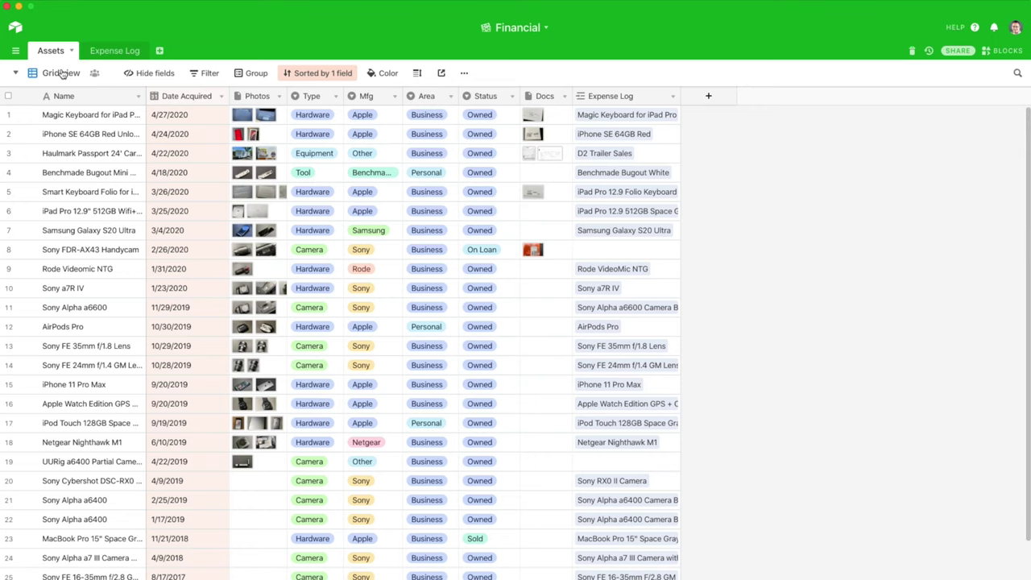
# Step: Switch to Airtable, show the Assets table in the Gallery view, and review the view types it can add, including Kanban
pyautogui.click(63, 72)
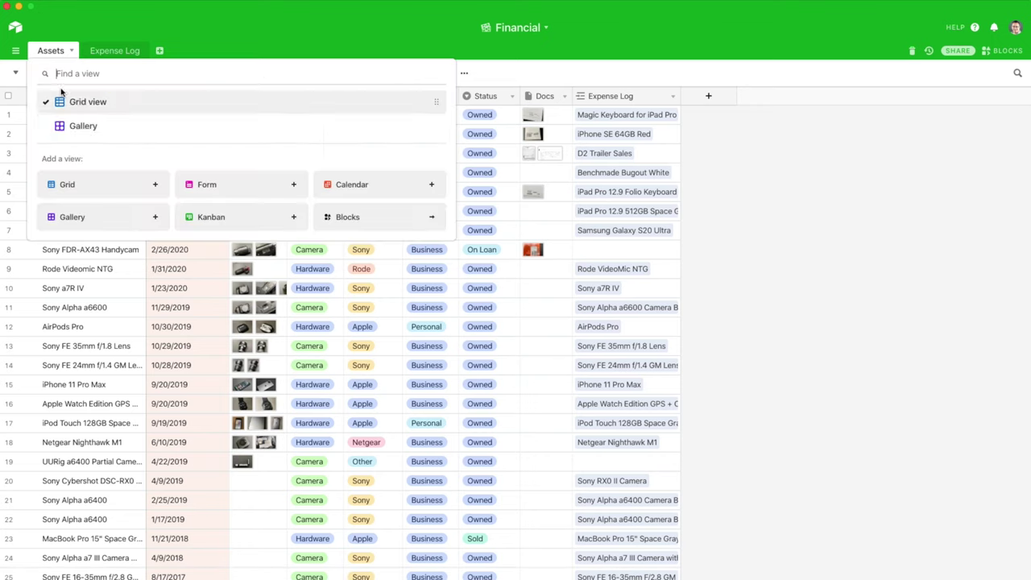
pyautogui.click(80, 125)
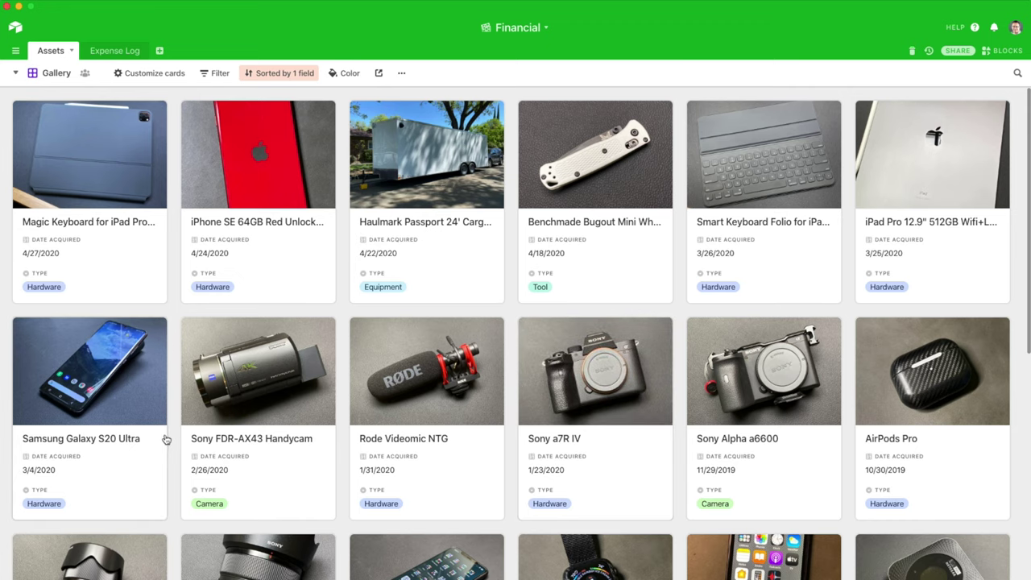
pyautogui.click(56, 74)
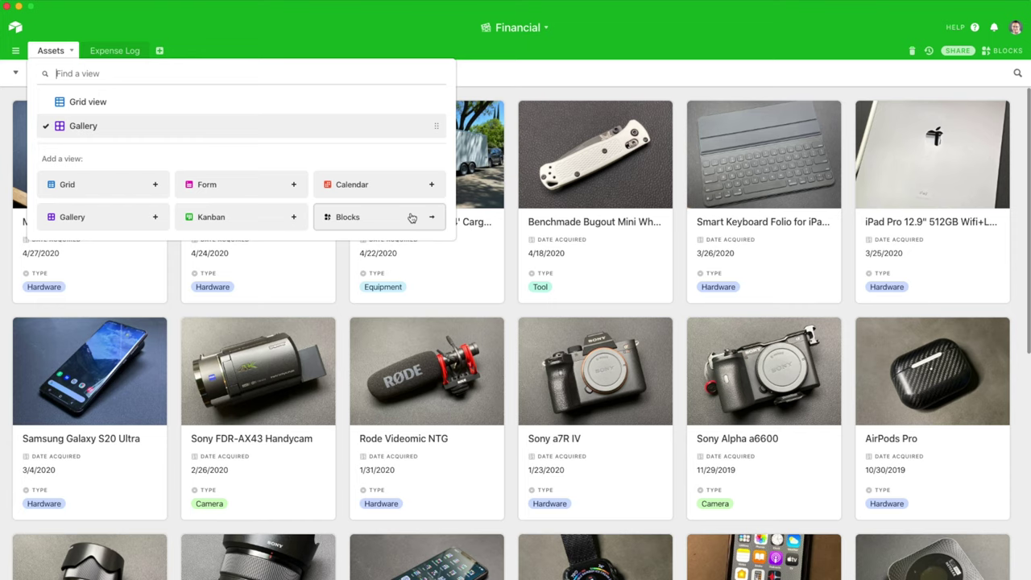
pyautogui.moveTo(409, 218)
pyautogui.moveTo(232, 221)
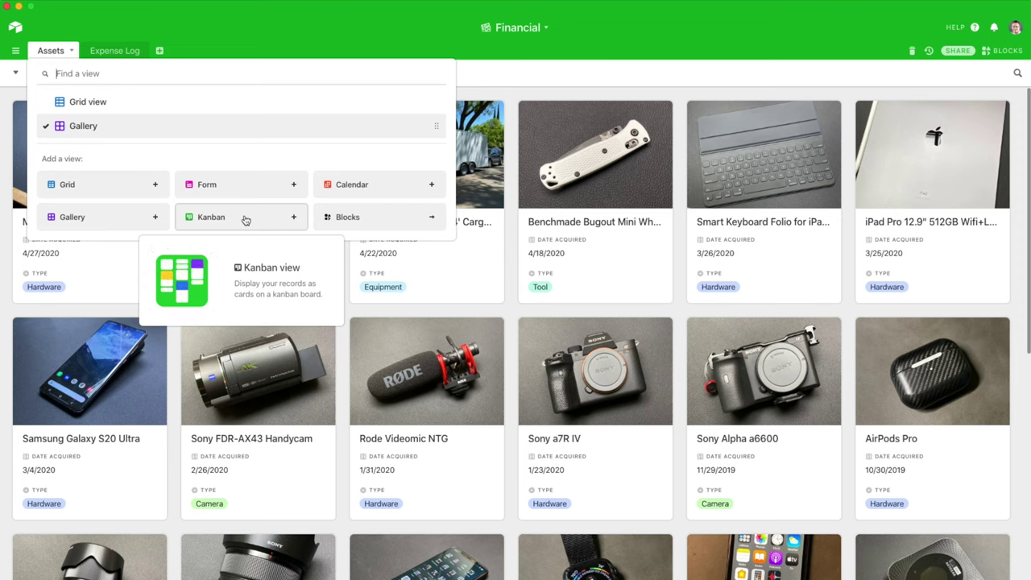
pyautogui.click(209, 30)
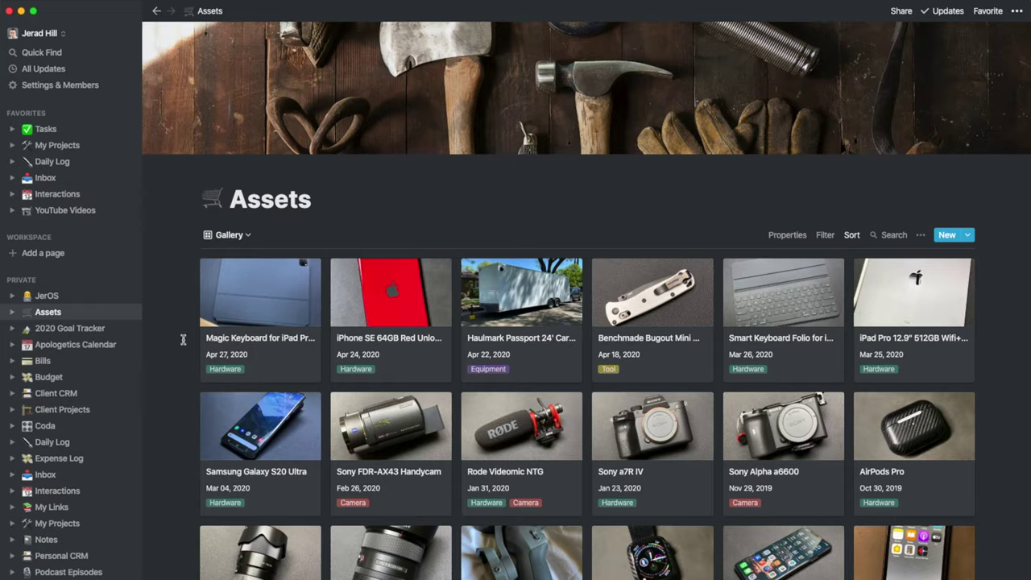
# Step: Switch to Notion and show the assets in View All by Latest and in Calendar by Purchase Date
pyautogui.click(245, 235)
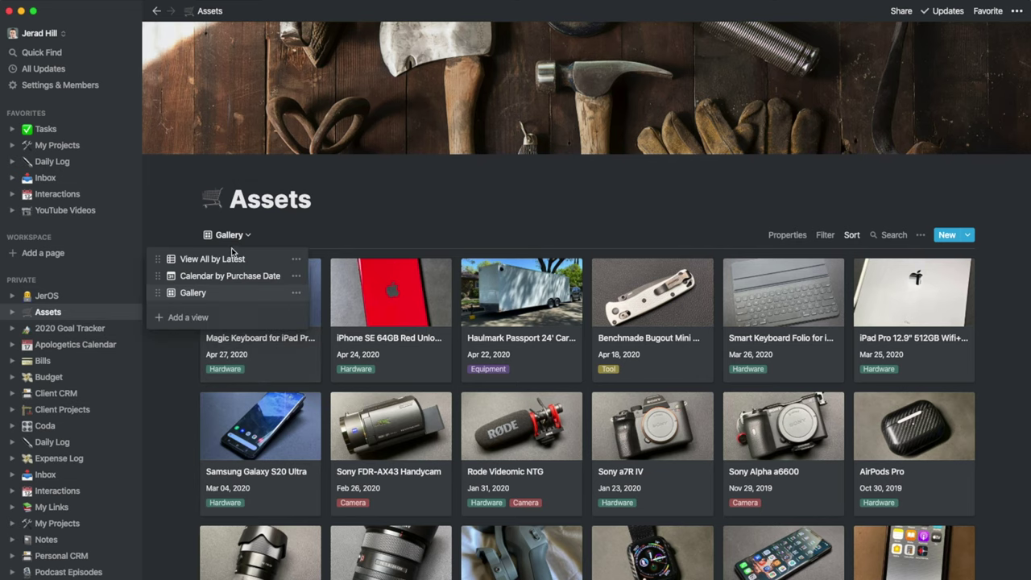
pyautogui.click(230, 259)
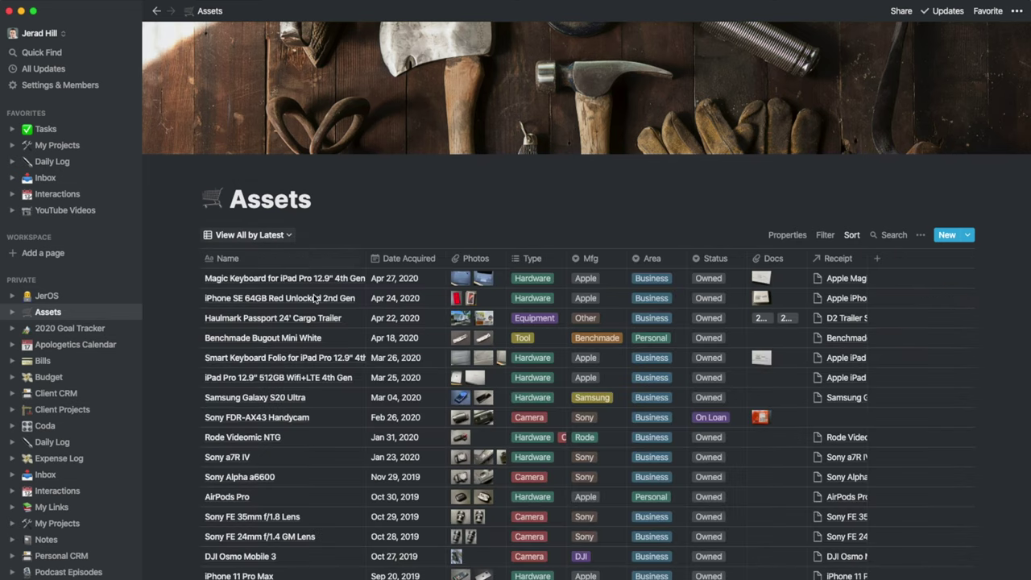
pyautogui.click(286, 236)
pyautogui.click(266, 278)
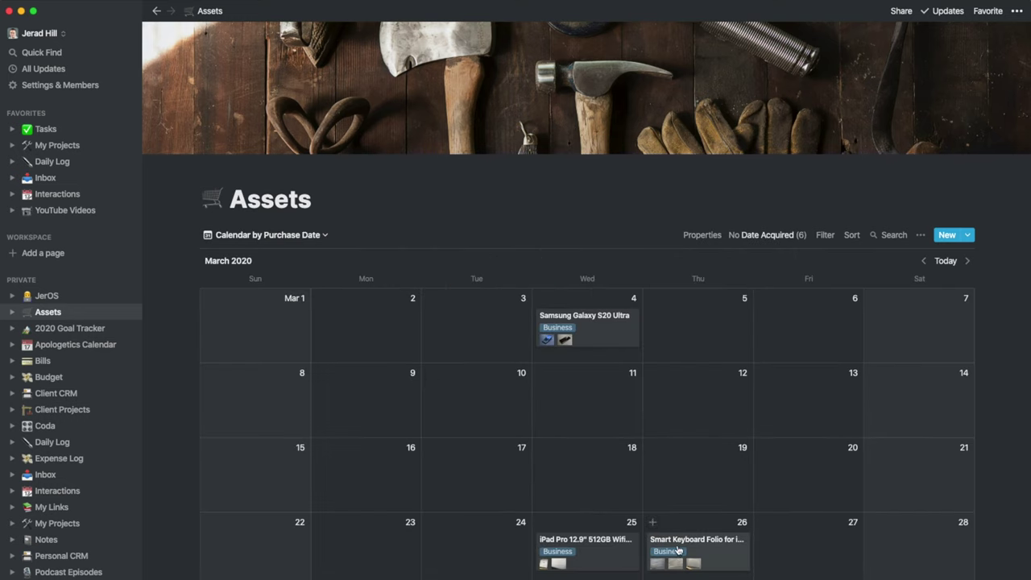
# Step: Show the Notion assets in the Gallery view, review the view types available for a new view, and close the list without adding one
pyautogui.click(294, 235)
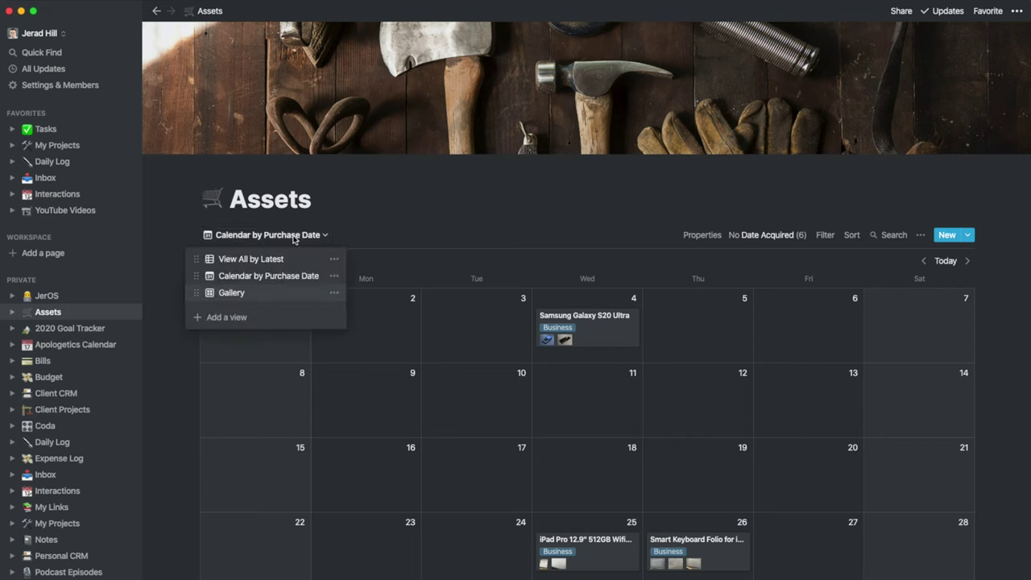
pyautogui.click(262, 293)
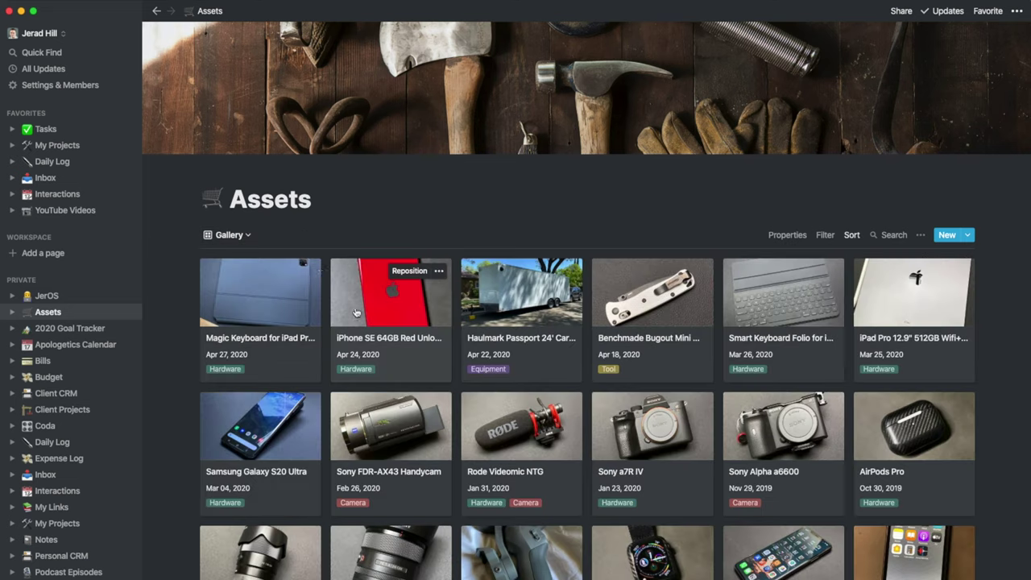
pyautogui.click(248, 235)
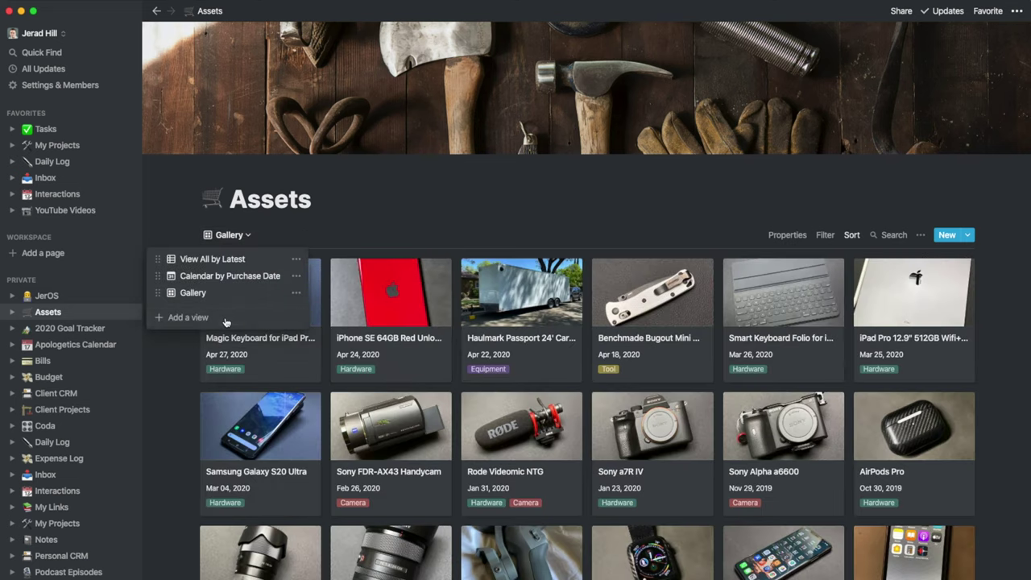
pyautogui.click(187, 317)
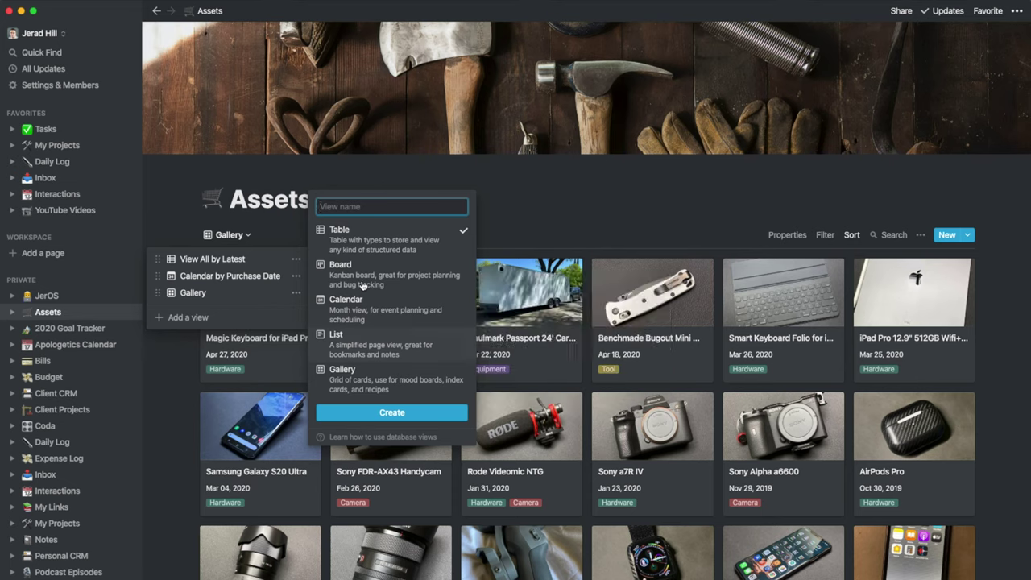
pyautogui.click(489, 191)
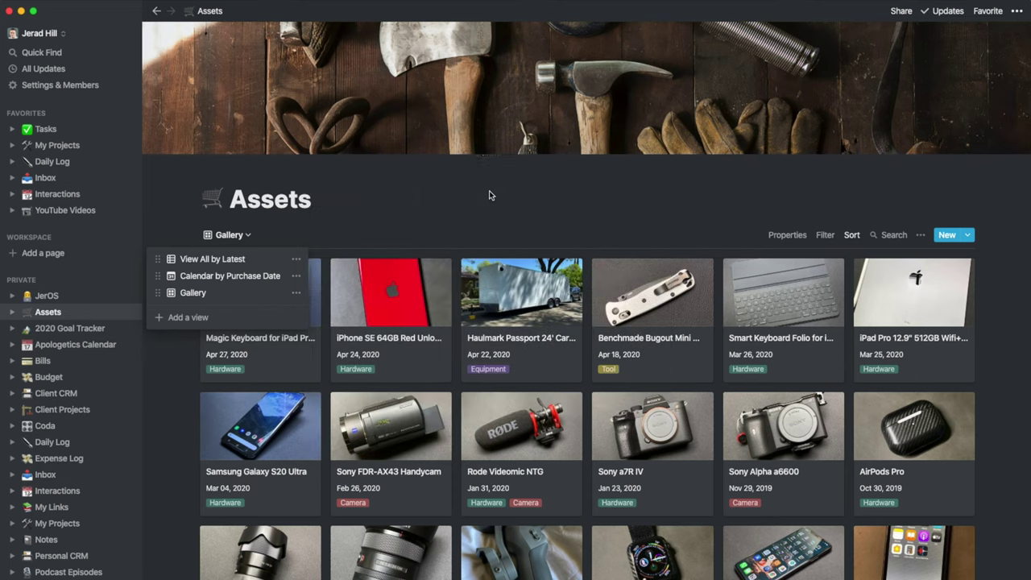
pyautogui.click(282, 174)
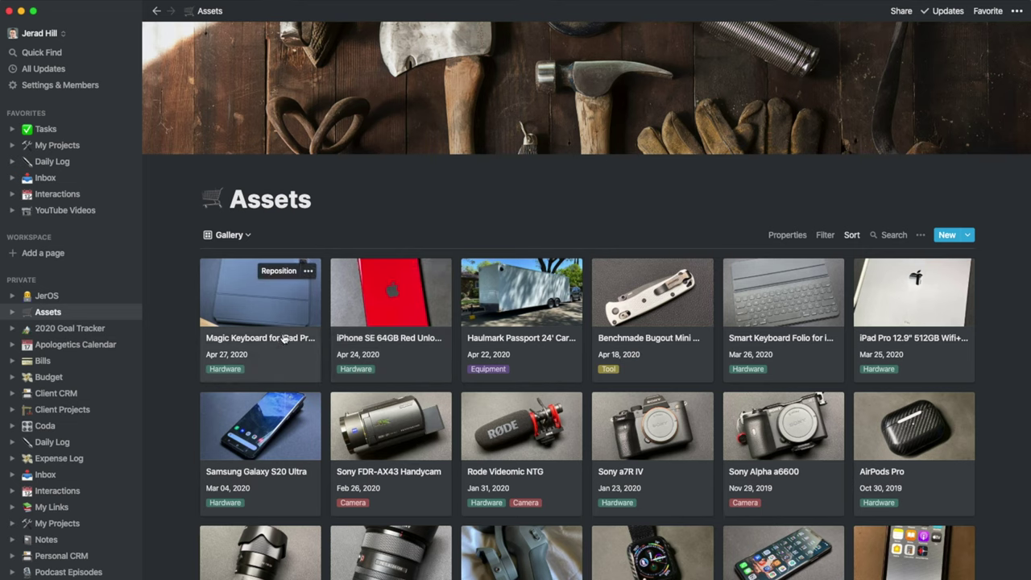
# Step: View the Magic Keyboard for iPad Pro asset and the expense page linked in its Receipt property, and close it
pyautogui.click(254, 294)
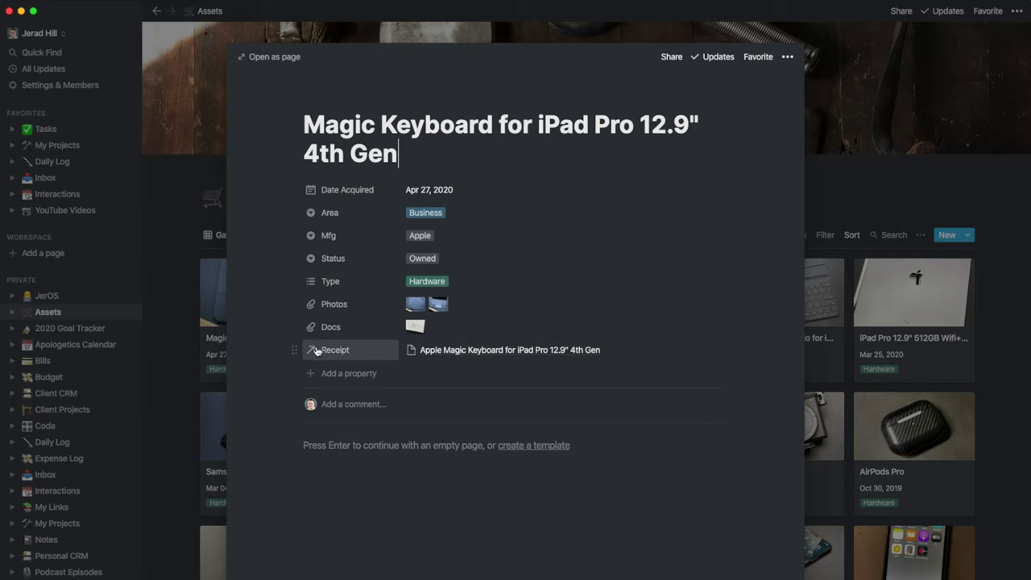
pyautogui.click(442, 347)
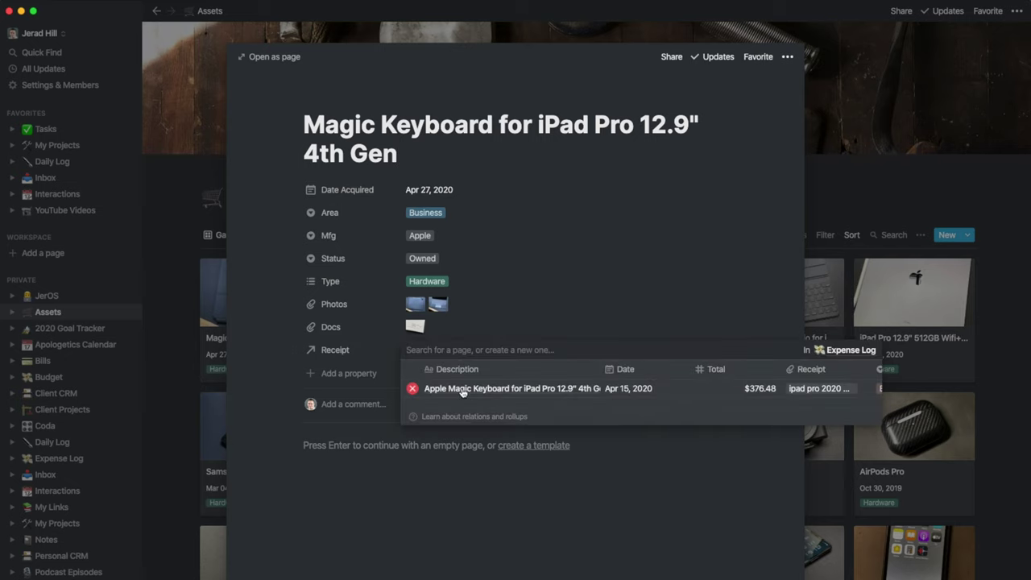
pyautogui.click(462, 387)
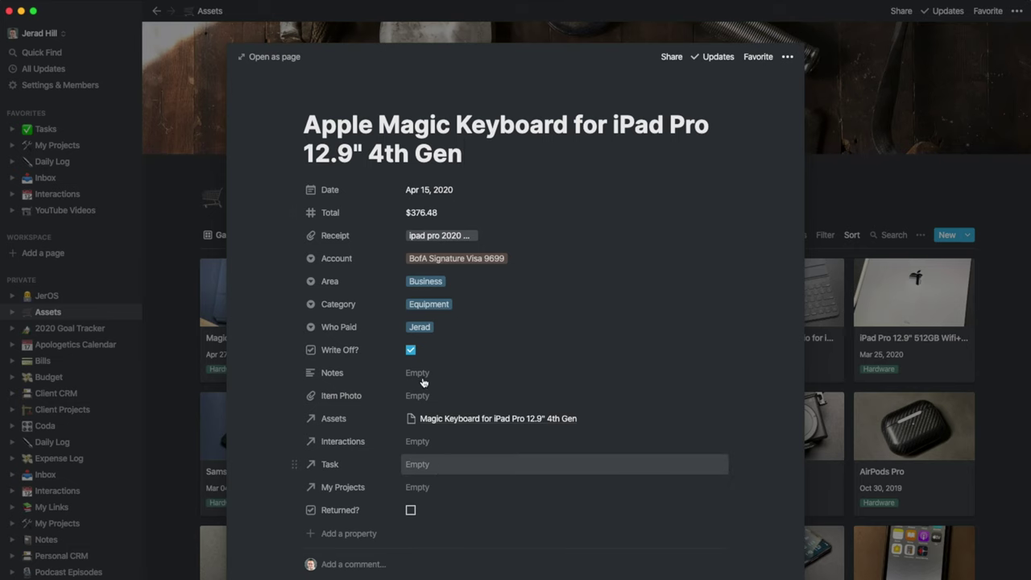
pyautogui.click(181, 194)
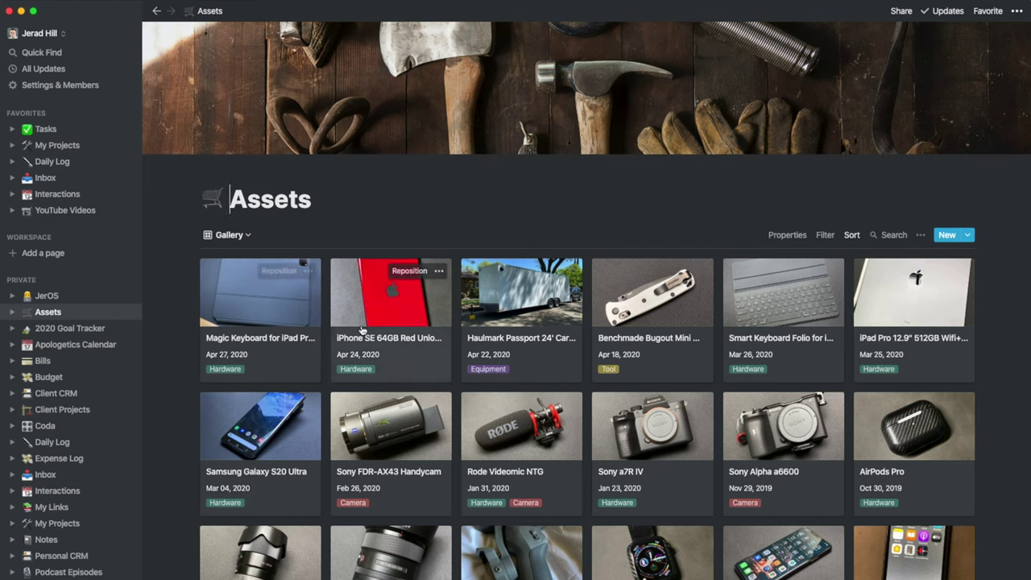
# Step: Show the assets in View All by Latest and open the Expense Log page
pyautogui.click(215, 234)
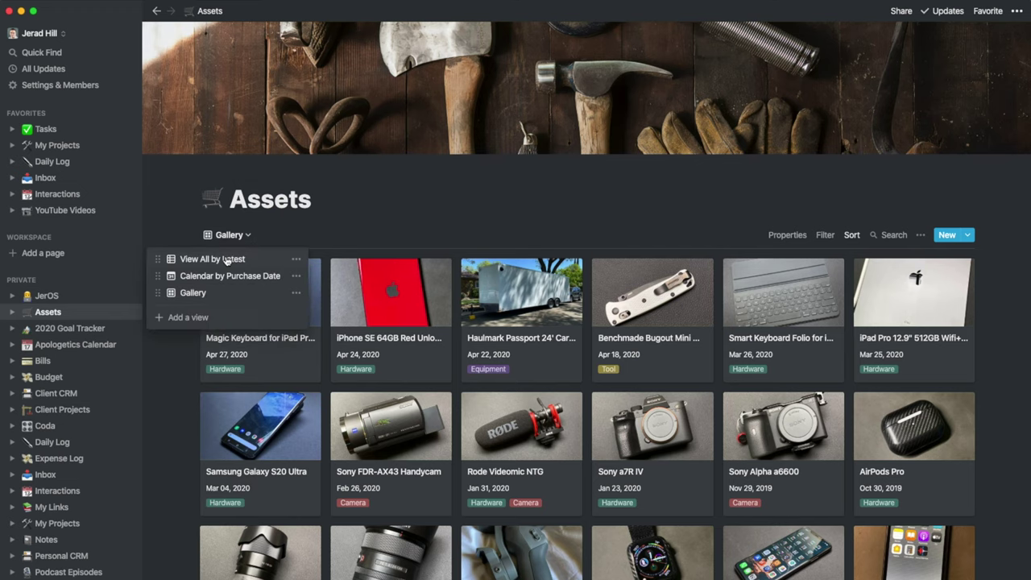
pyautogui.click(230, 260)
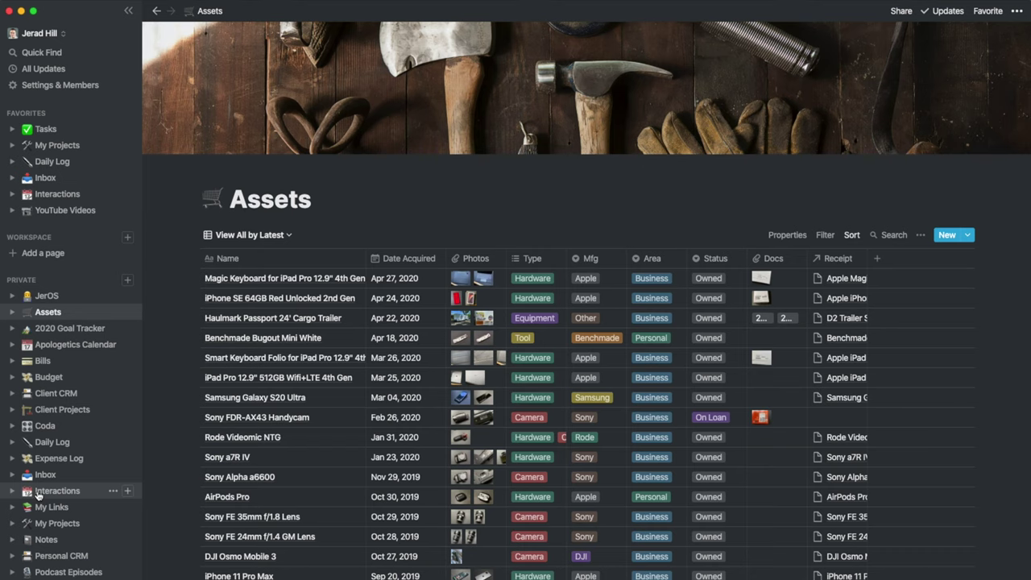
pyautogui.moveTo(191, 280)
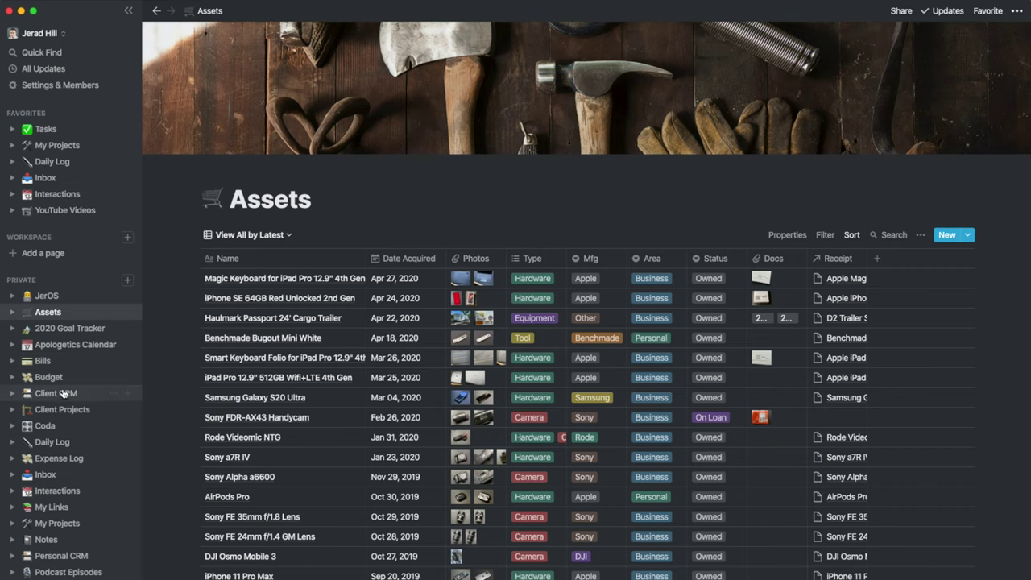
pyautogui.click(61, 473)
pyautogui.click(65, 461)
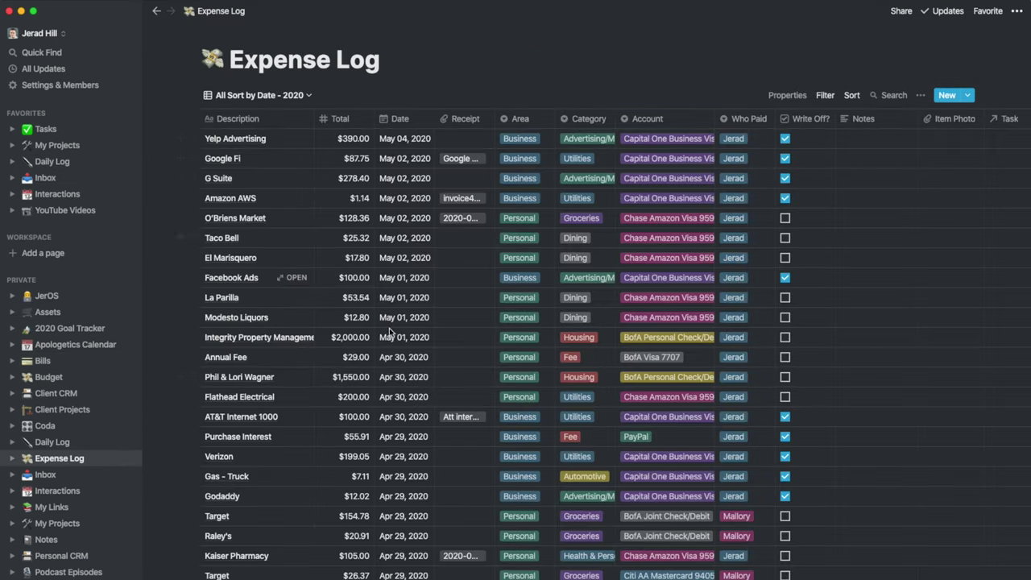
# Step: View the Date Night - Quarantine Style interaction linked to the La Parilla expense, close it, and return to the Assets page
pyautogui.hscroll(10, 741, 292)
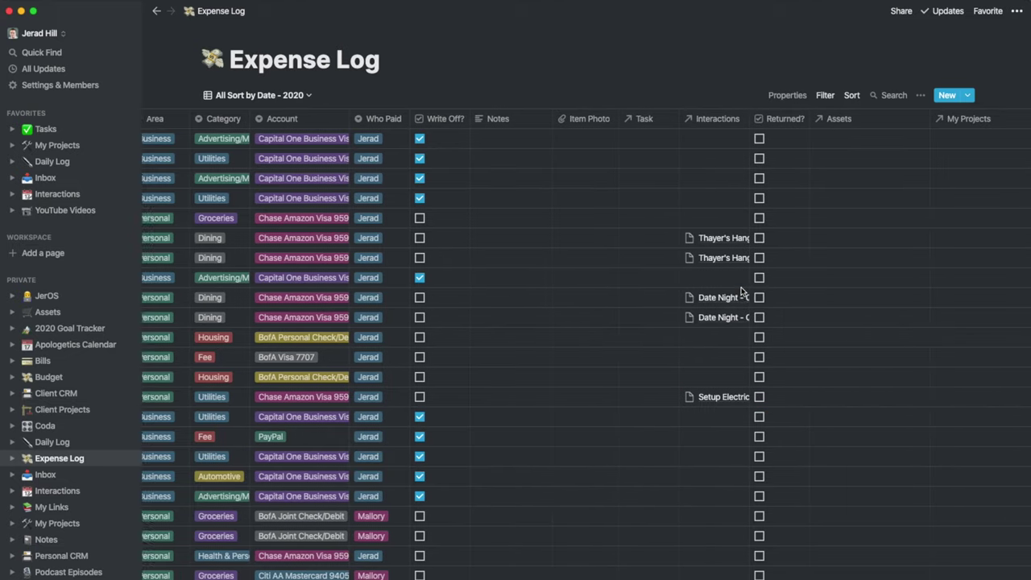
pyautogui.click(689, 297)
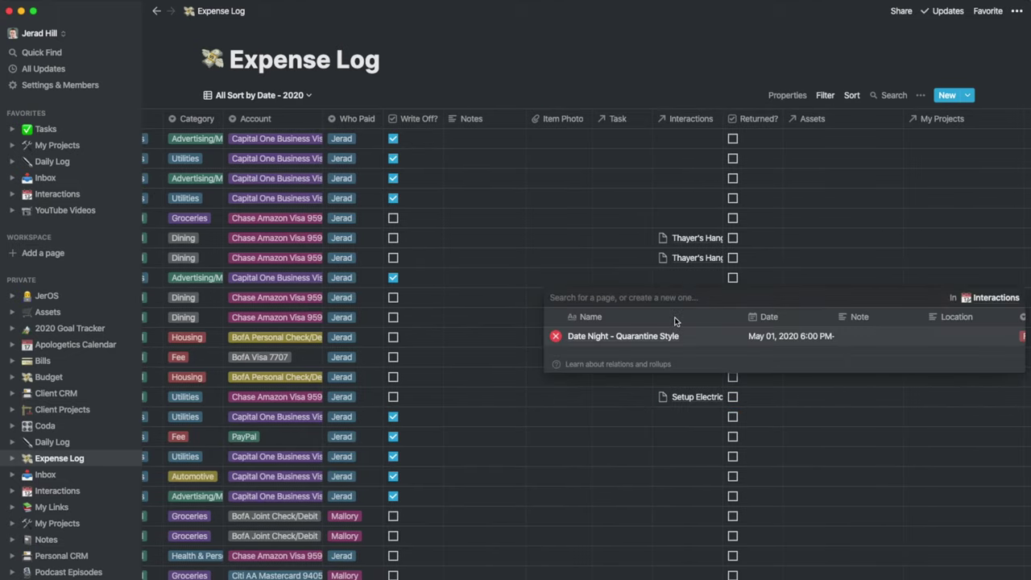
pyautogui.click(607, 337)
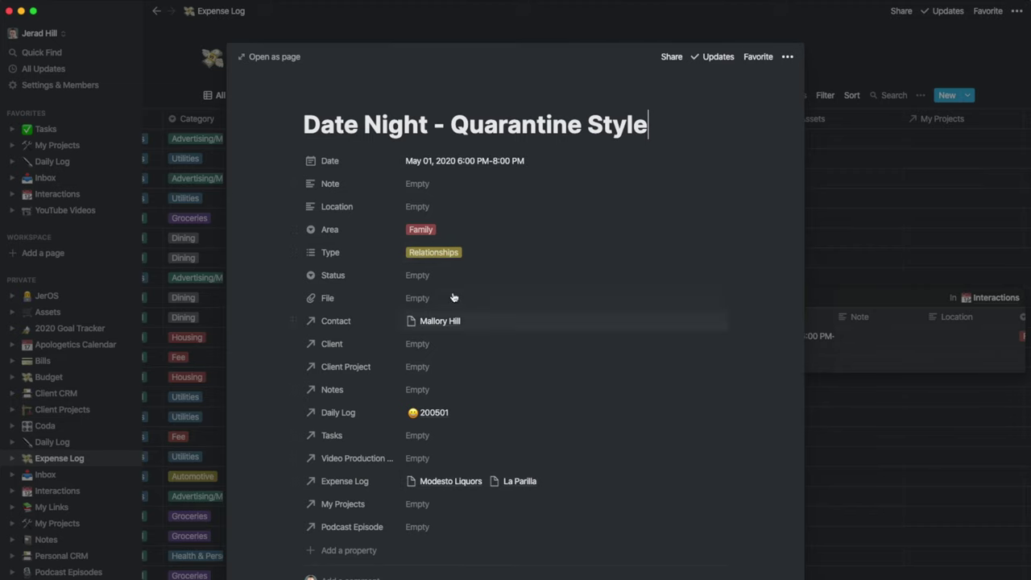
pyautogui.click(388, 30)
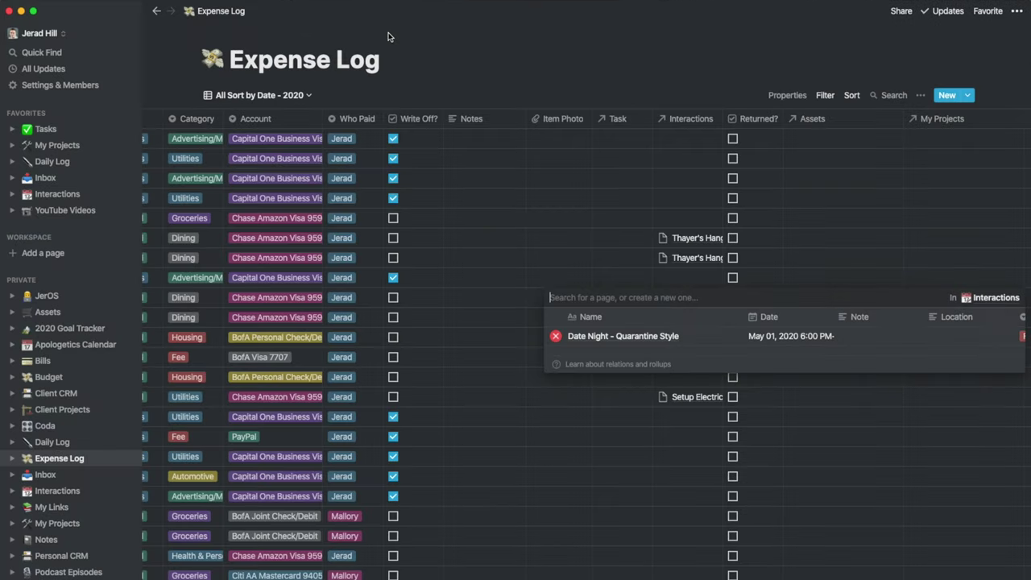
pyautogui.click(429, 94)
pyautogui.hscroll(-5, 402, 224)
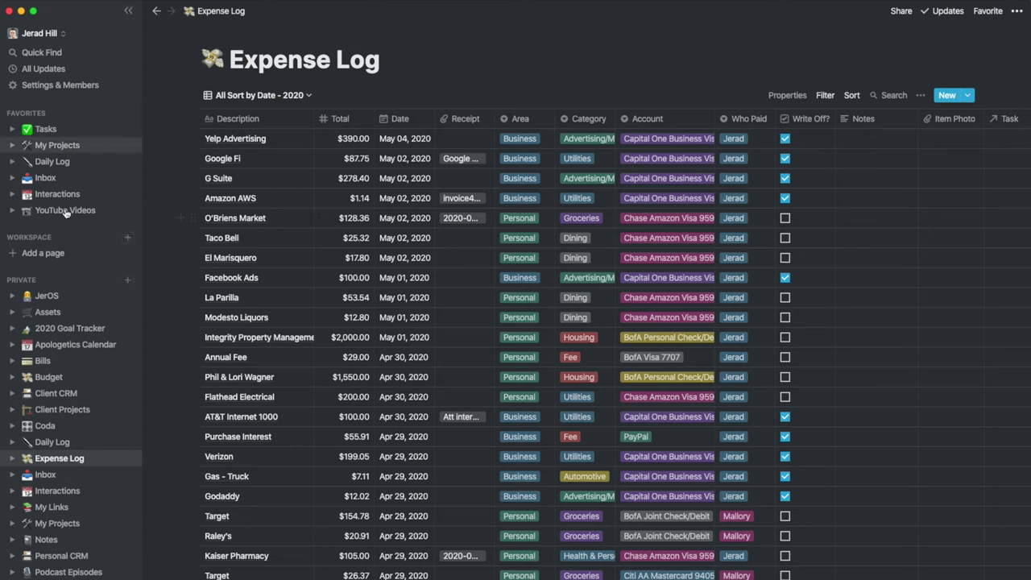
pyautogui.click(61, 311)
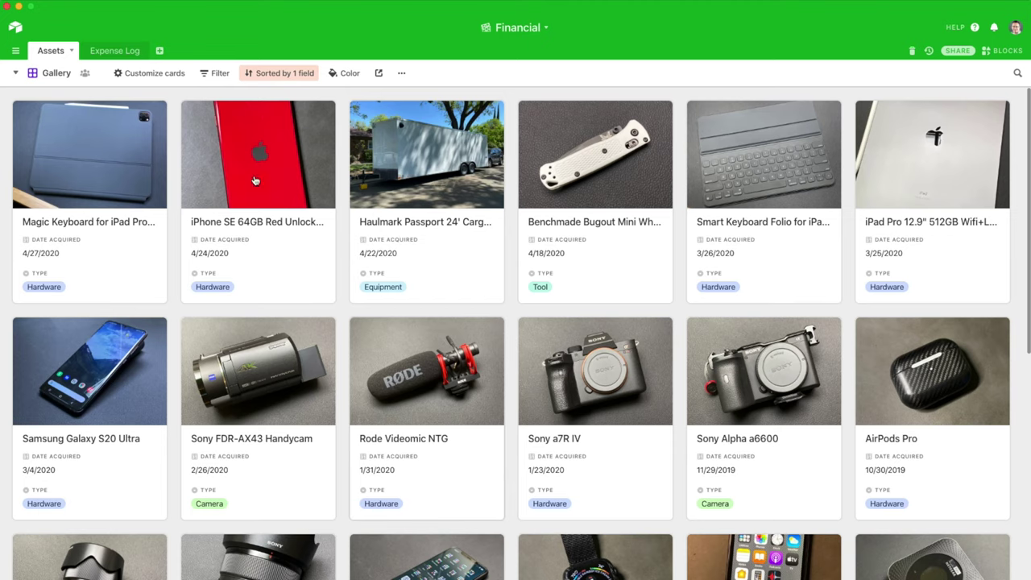
# Step: Switch to Airtable, check the Expense Log table's fields across to Assets and Task, and return to the list of bases
pyautogui.click(97, 52)
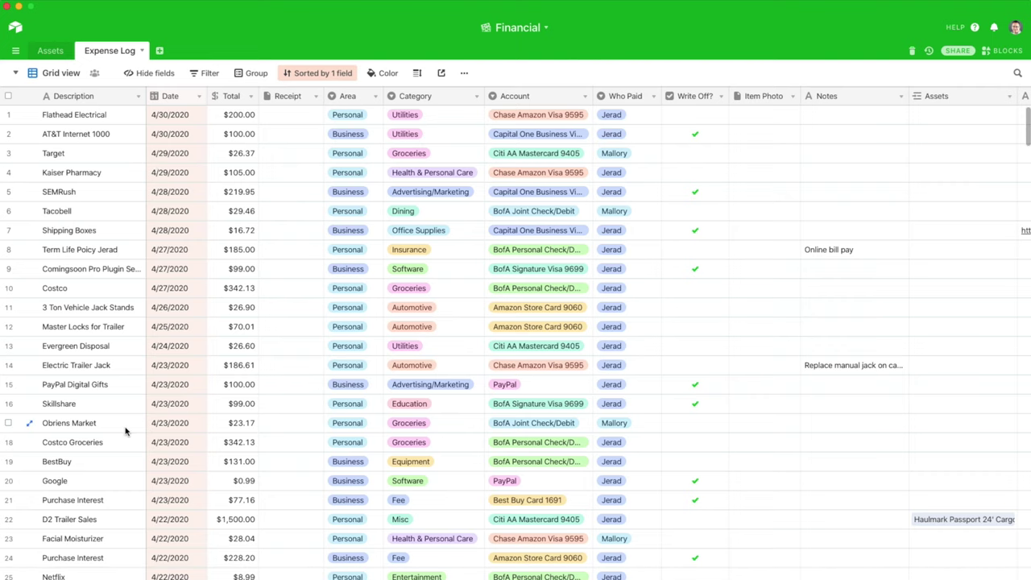
pyautogui.hscroll(2, 852, 182)
pyautogui.hscroll(4, 870, 175)
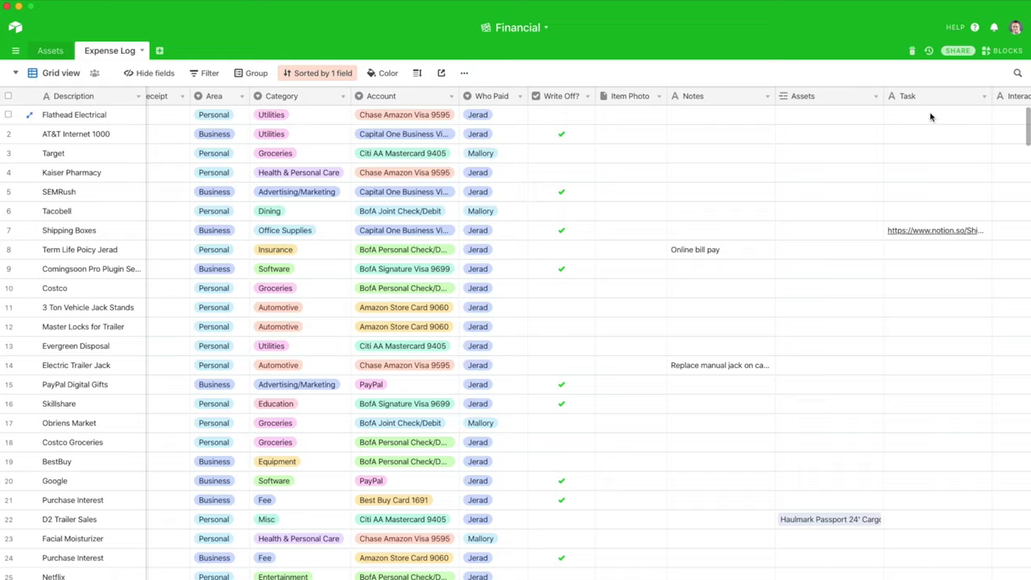
pyautogui.hscroll(-6, 601, 189)
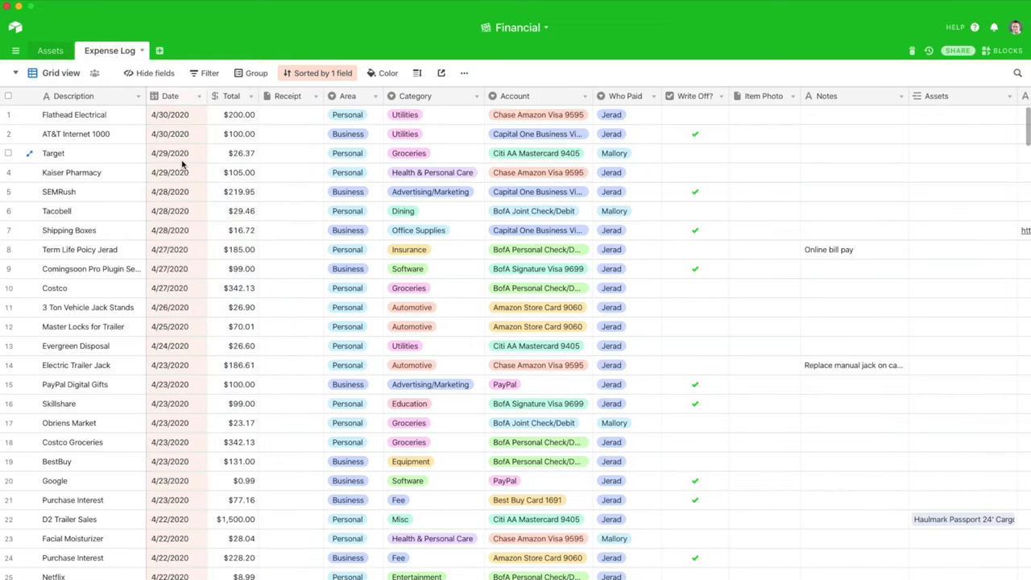
pyautogui.click(17, 29)
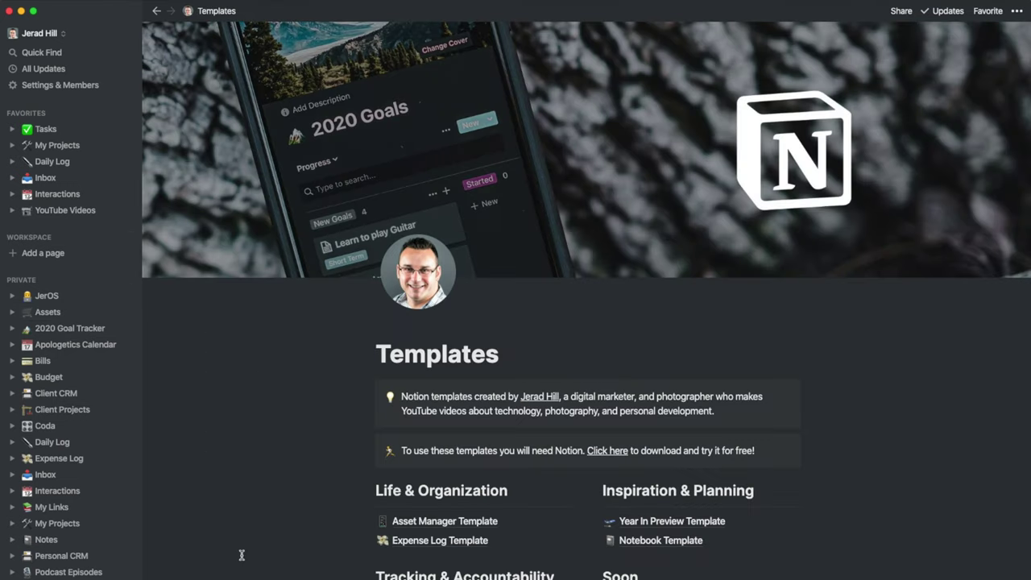
# Step: Switch to Notion's Templates page, check its sharing settings for public access and template duplication, and look through the listed templates
pyautogui.scroll(-1, 327, 532)
pyautogui.scroll(1, 327, 533)
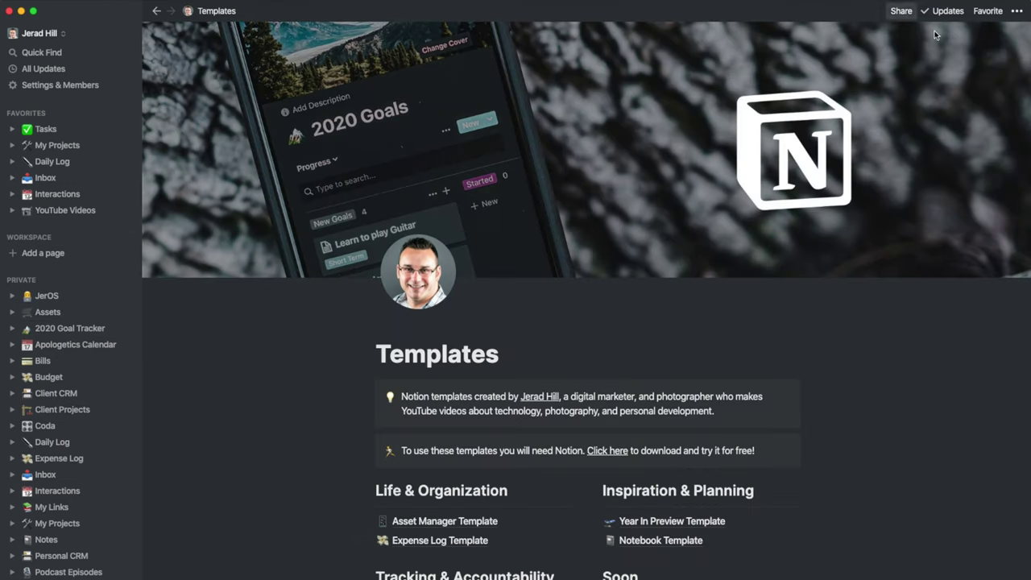
pyautogui.click(907, 13)
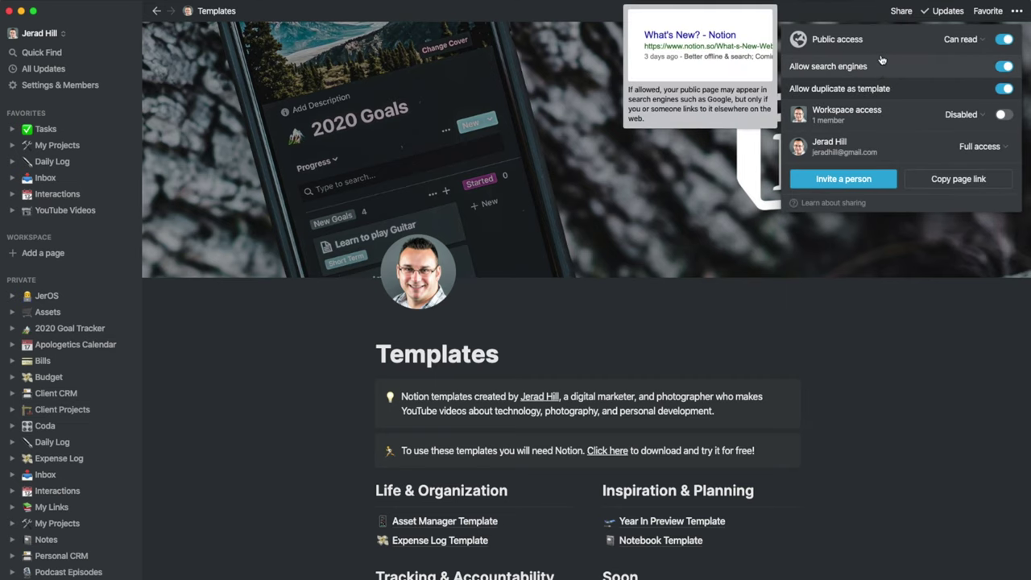
pyautogui.click(910, 360)
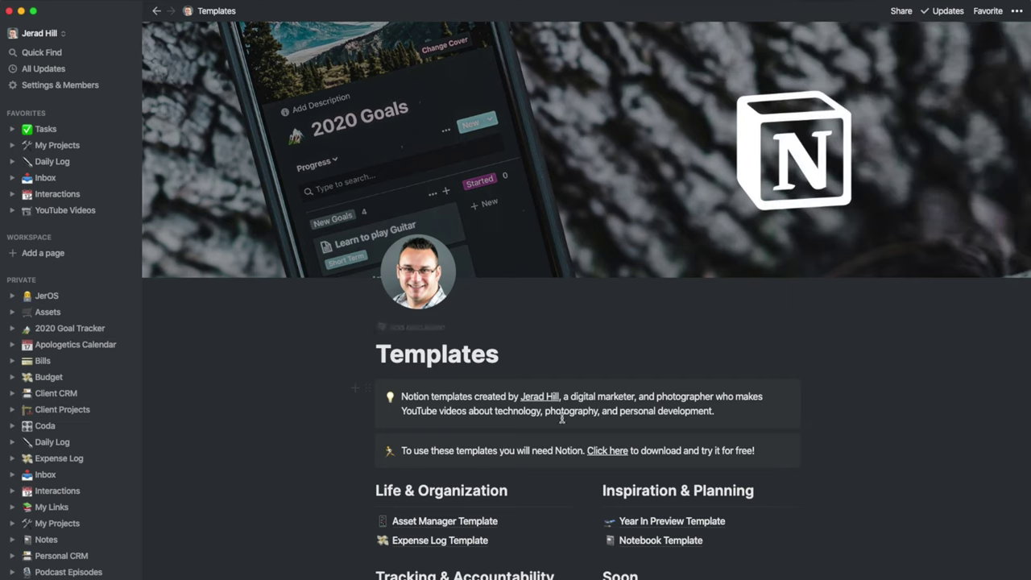
pyautogui.scroll(-4, 518, 435)
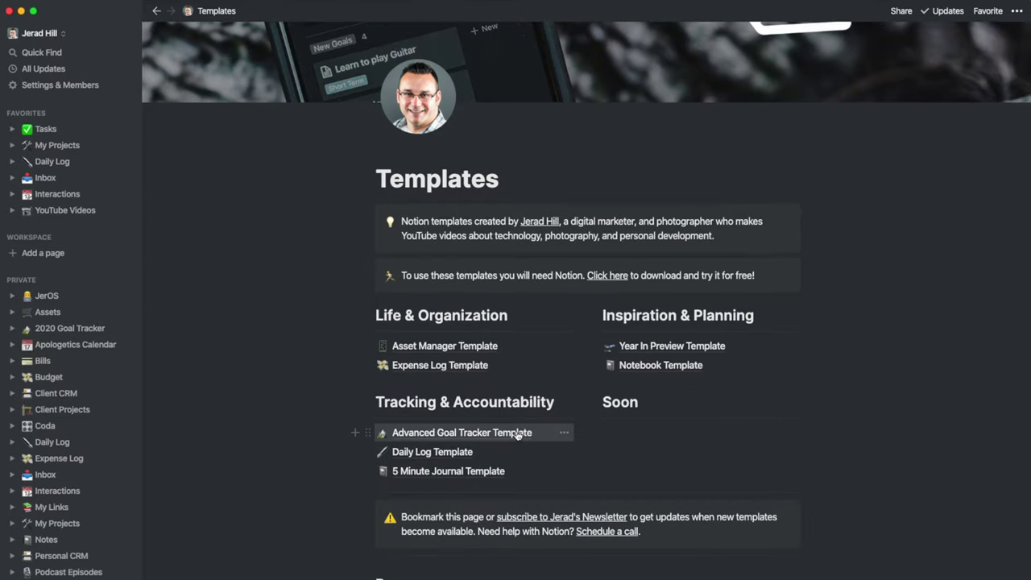
pyautogui.scroll(-2, 518, 435)
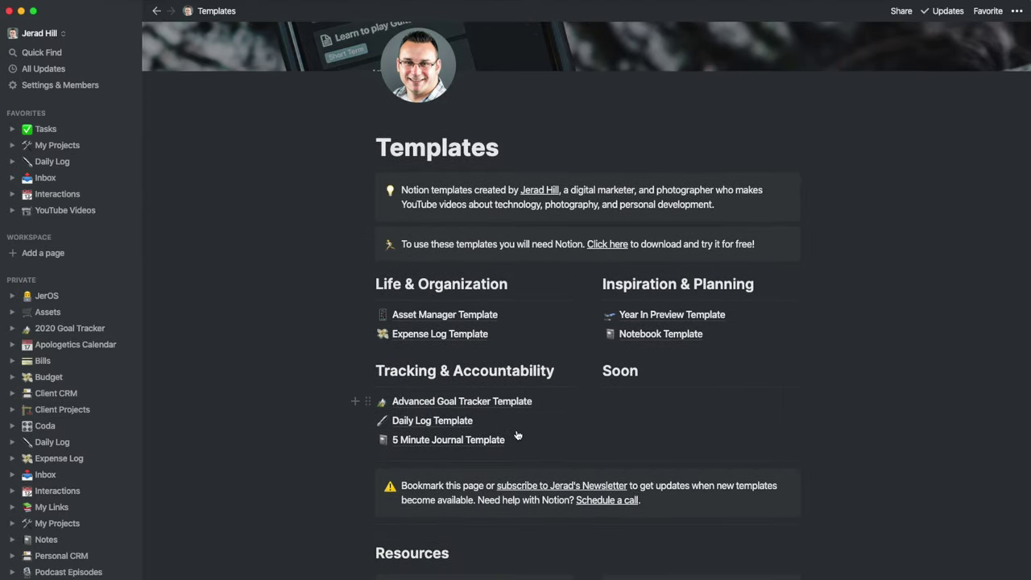
pyautogui.scroll(5, 518, 435)
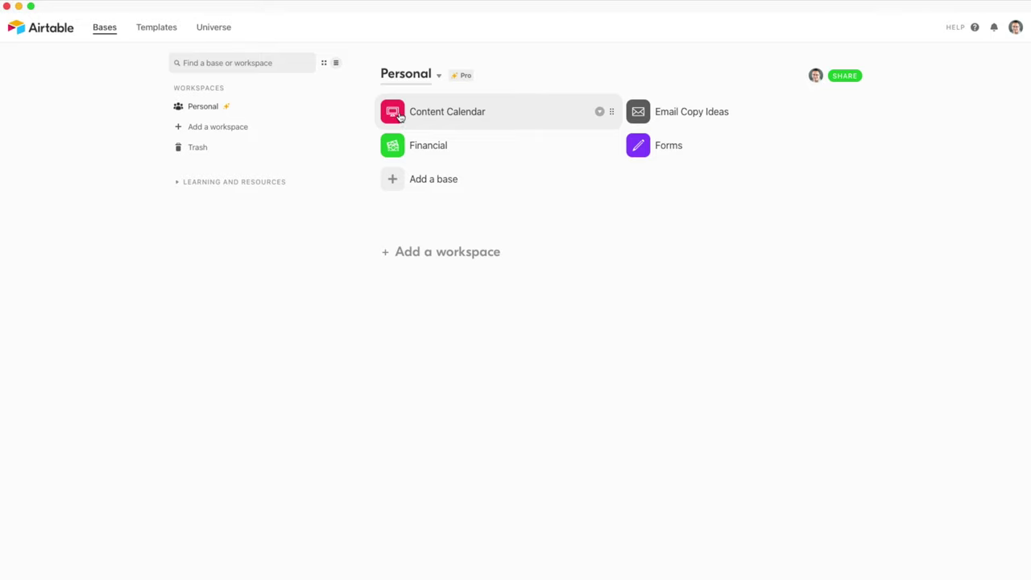
# Step: Switch to Airtable, show the Financial base's Assets table, and review the base's sharing options before closing them
pyautogui.click(433, 149)
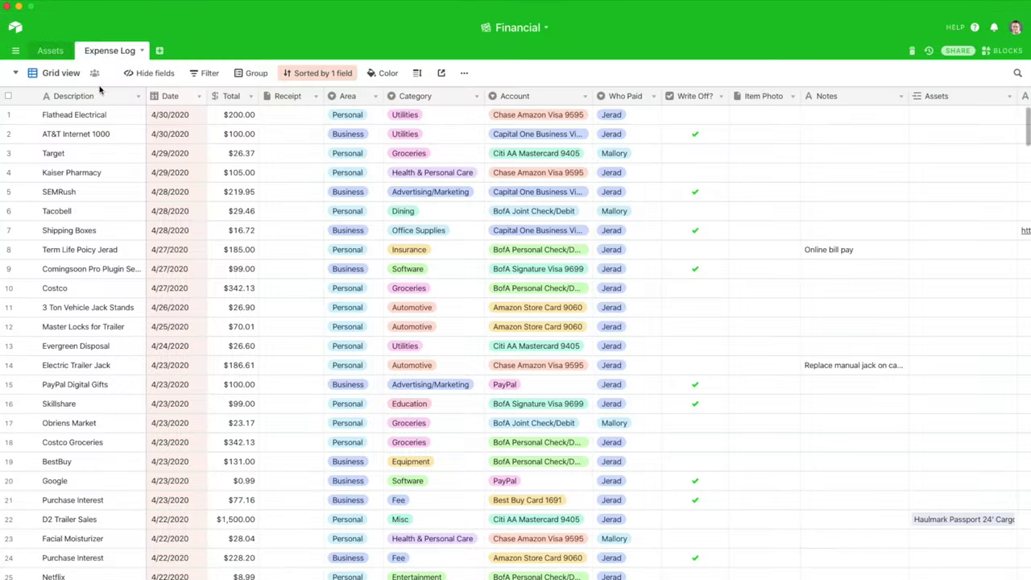
pyautogui.click(50, 50)
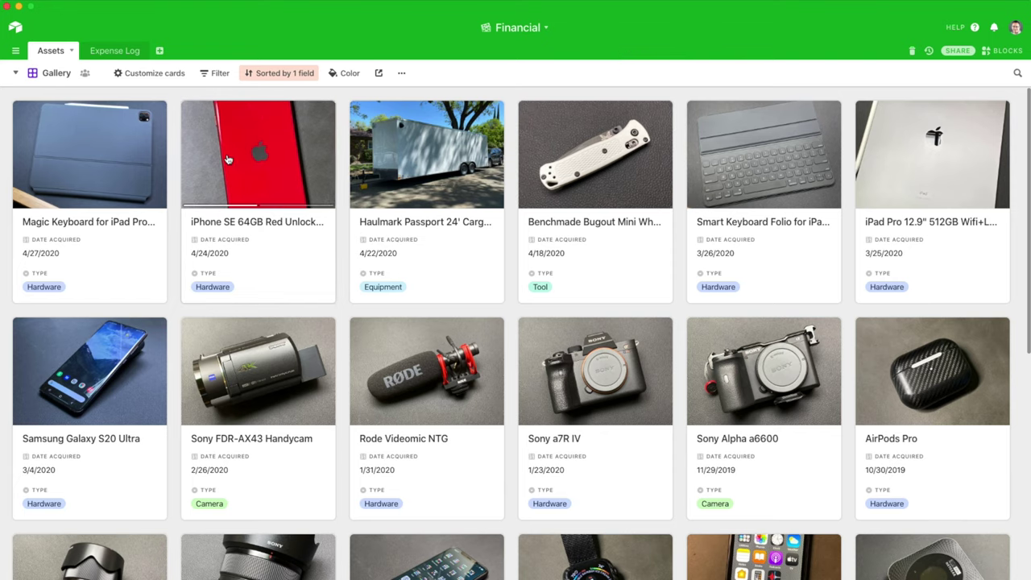
pyautogui.click(956, 52)
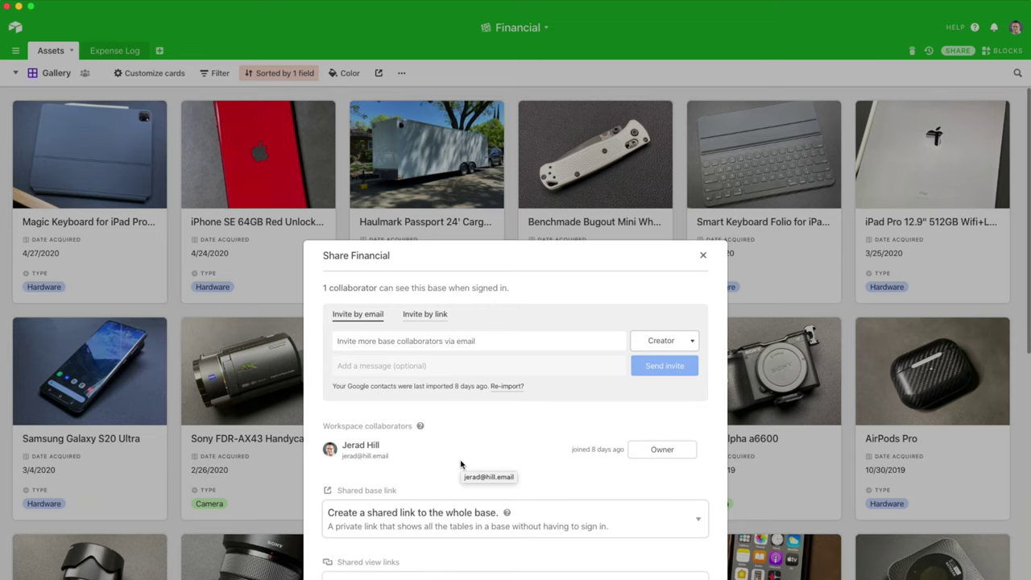
pyautogui.press('Escape')
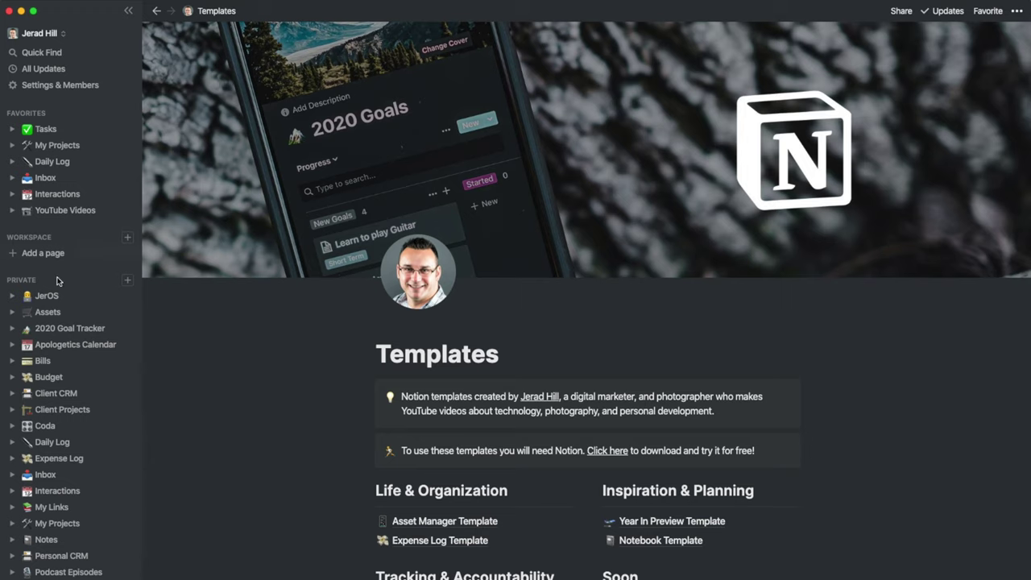
pyautogui.moveTo(44, 402)
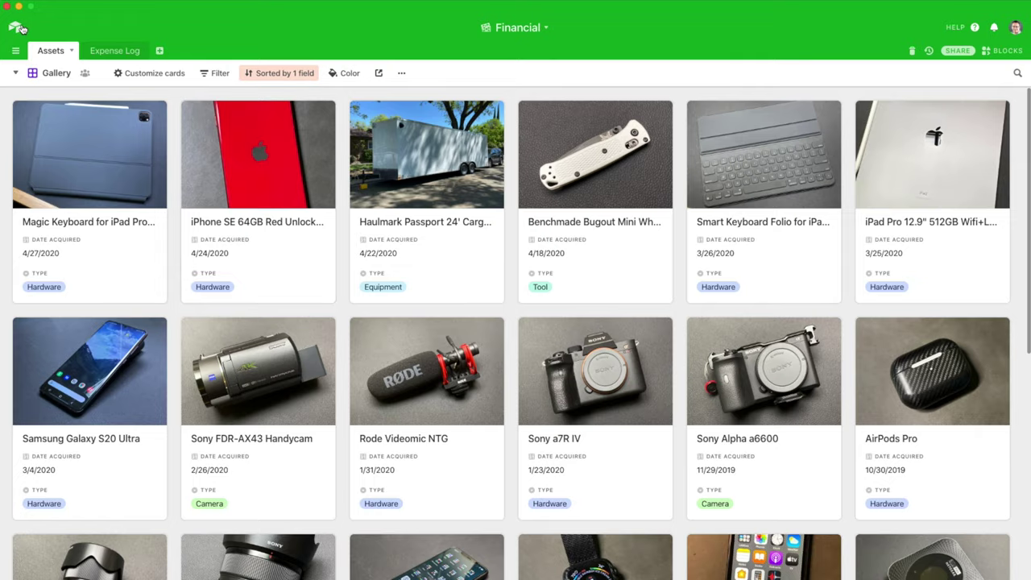
# Step: Return to the list of bases and look at the Personal workspace's plan label and collaborator
pyautogui.click(21, 27)
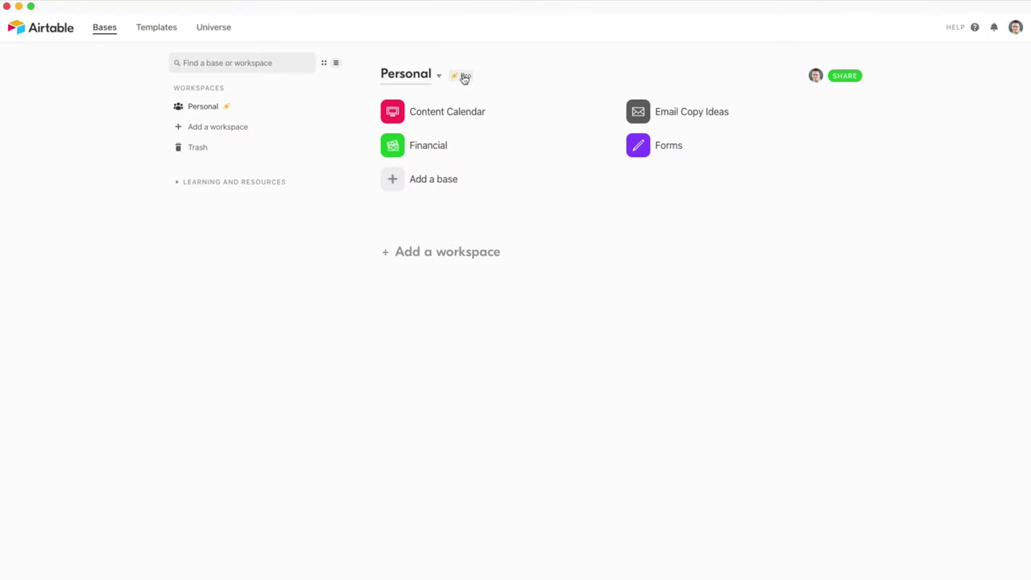
pyautogui.moveTo(465, 77)
pyautogui.moveTo(818, 77)
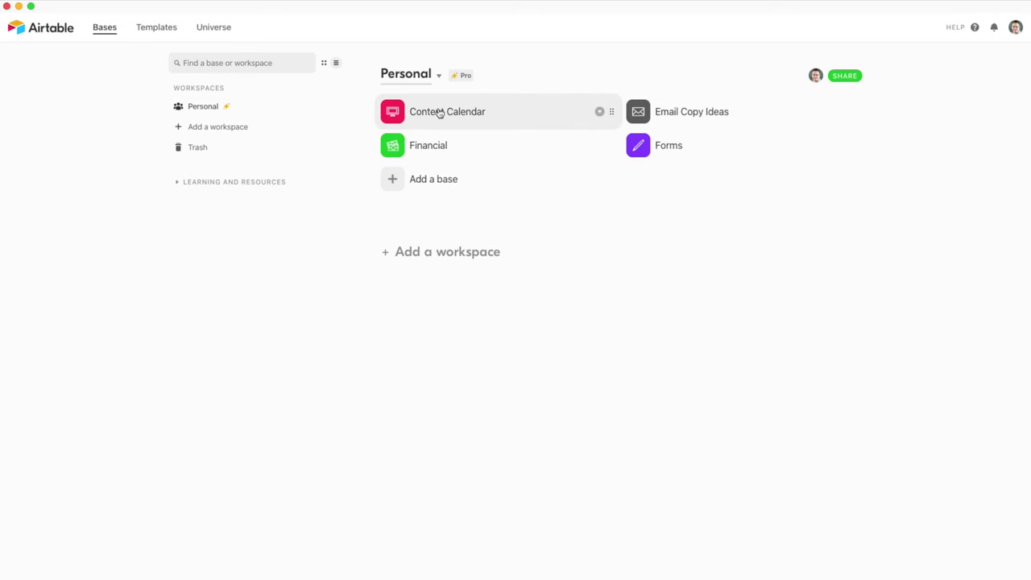
# Step: Open the Financial base and view its Expense Log table, returning to the Assets table
pyautogui.click(427, 145)
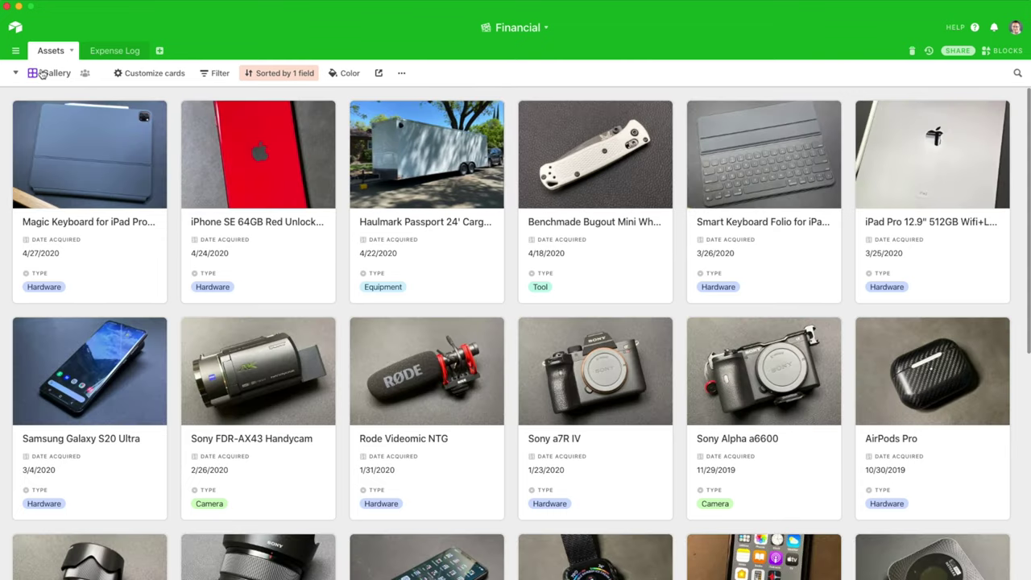
pyautogui.click(106, 49)
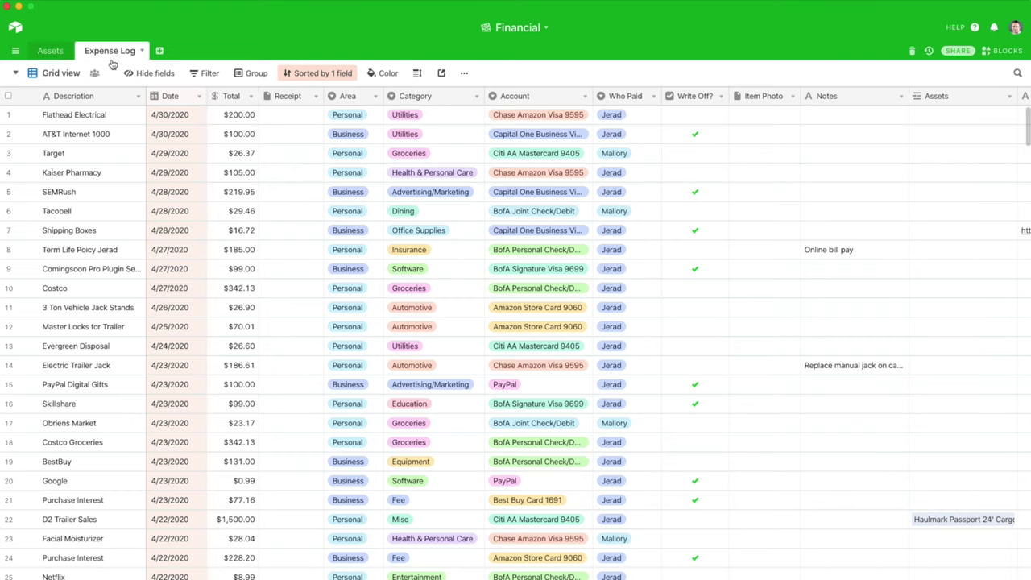
pyautogui.click(50, 50)
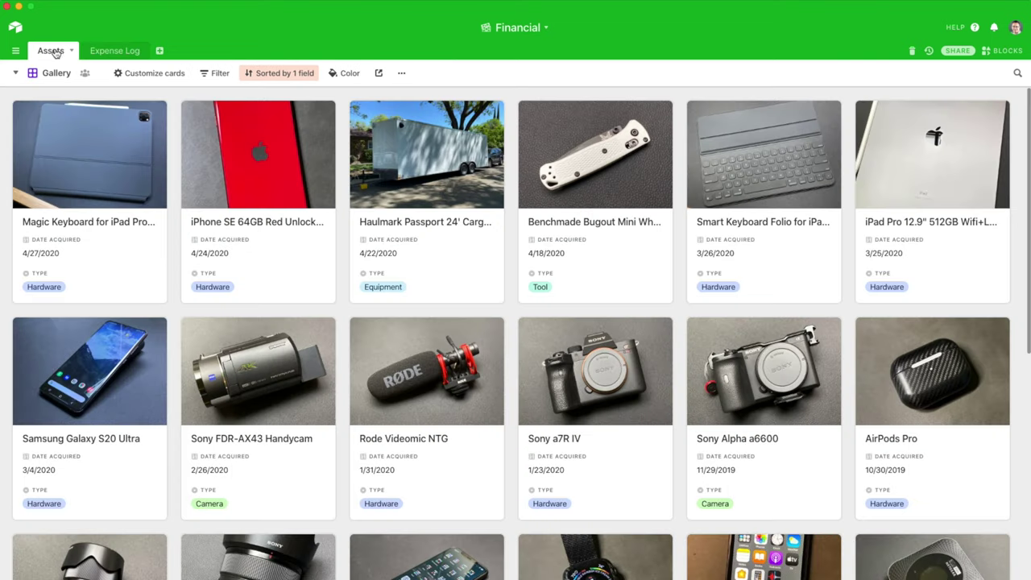
# Step: Review the Financial base's sharing options, close them, and return to the list of bases by way of the Expense Log table
pyautogui.click(959, 51)
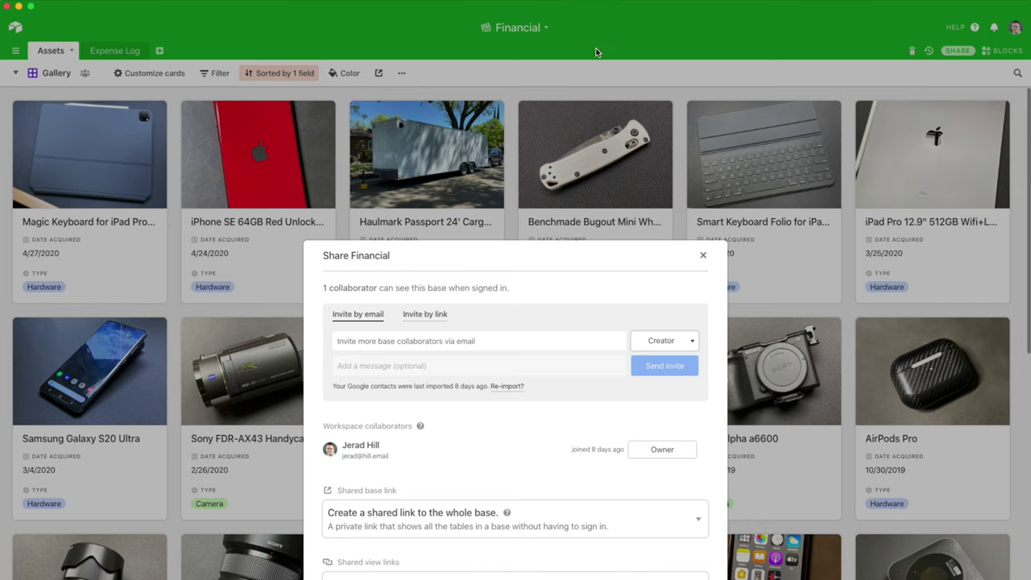
pyautogui.click(702, 255)
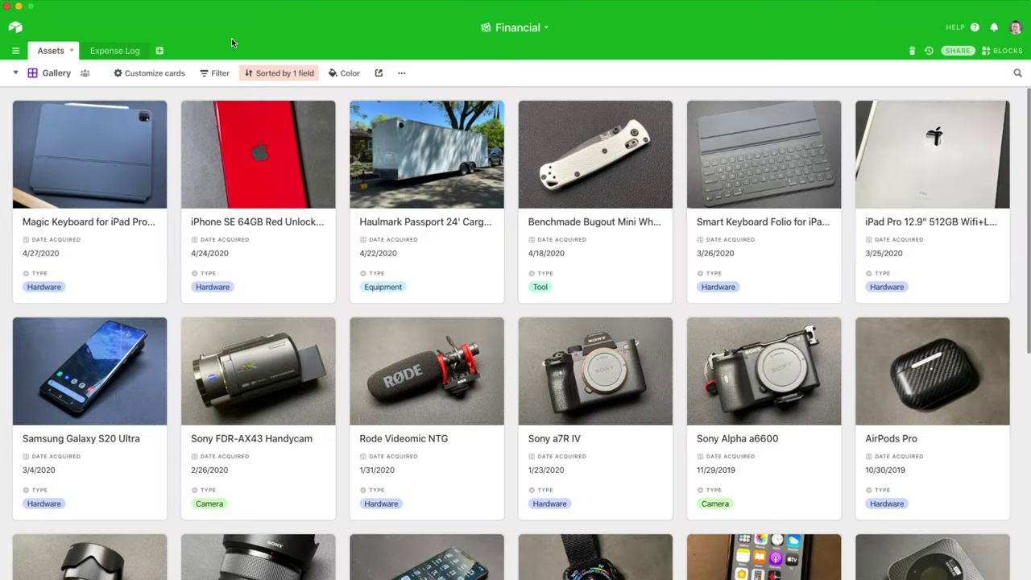
pyautogui.click(121, 51)
pyautogui.click(16, 28)
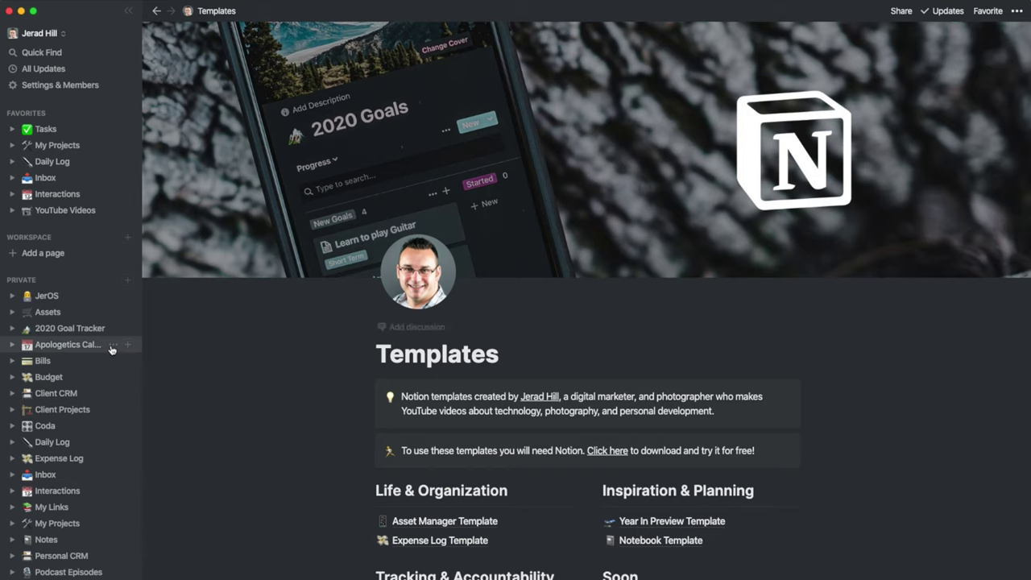
# Step: Switch to Notion to open the Expense Log page, and switch to Airtable to view the Financial base's Expense Log
pyautogui.click(69, 459)
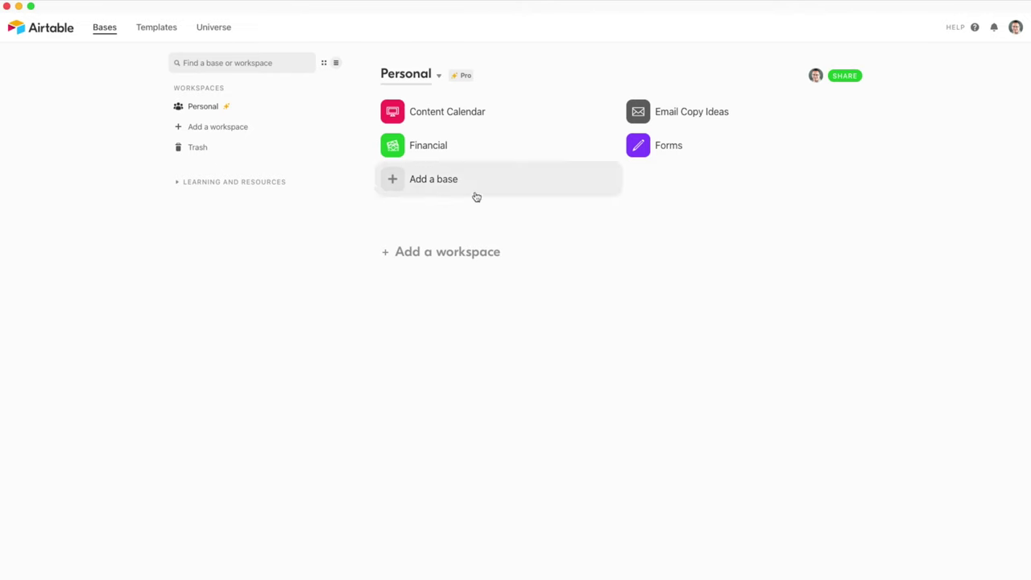
pyautogui.click(426, 152)
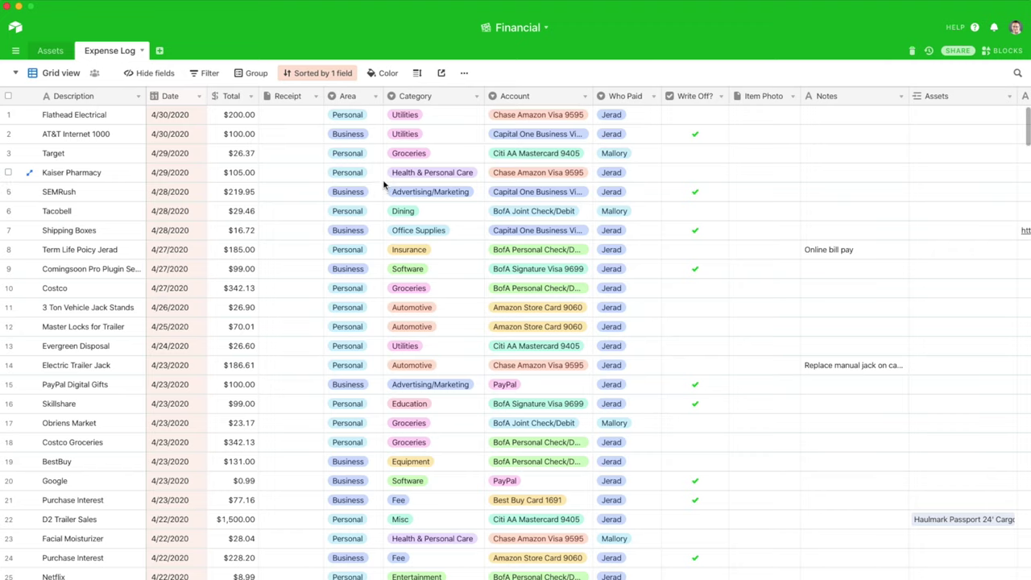
pyautogui.click(16, 31)
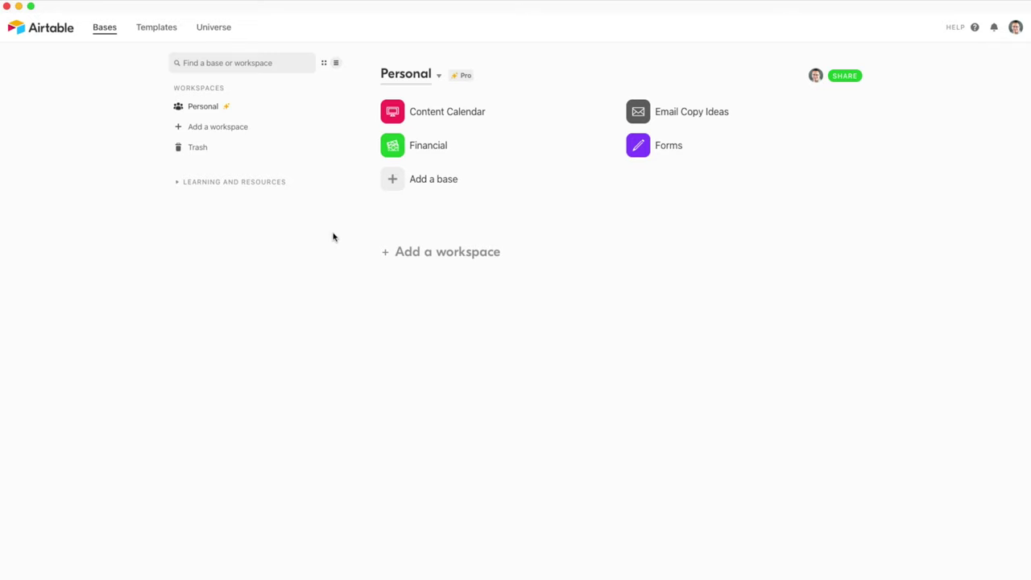
pyautogui.click(425, 149)
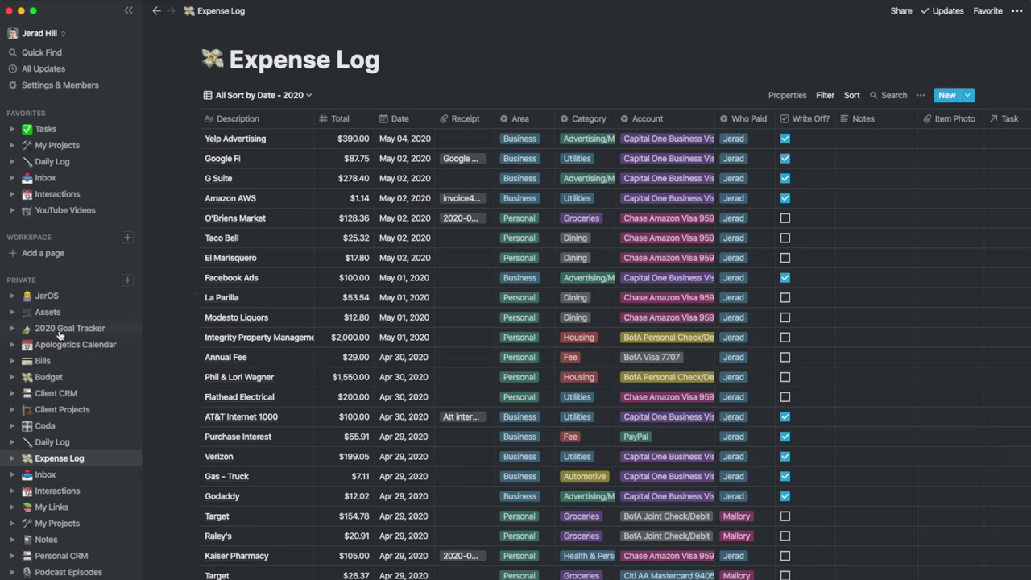
# Step: Open the YouTube Videos page in Notion, and switch to Airtable to open the Content Calendar base
pyautogui.click(63, 212)
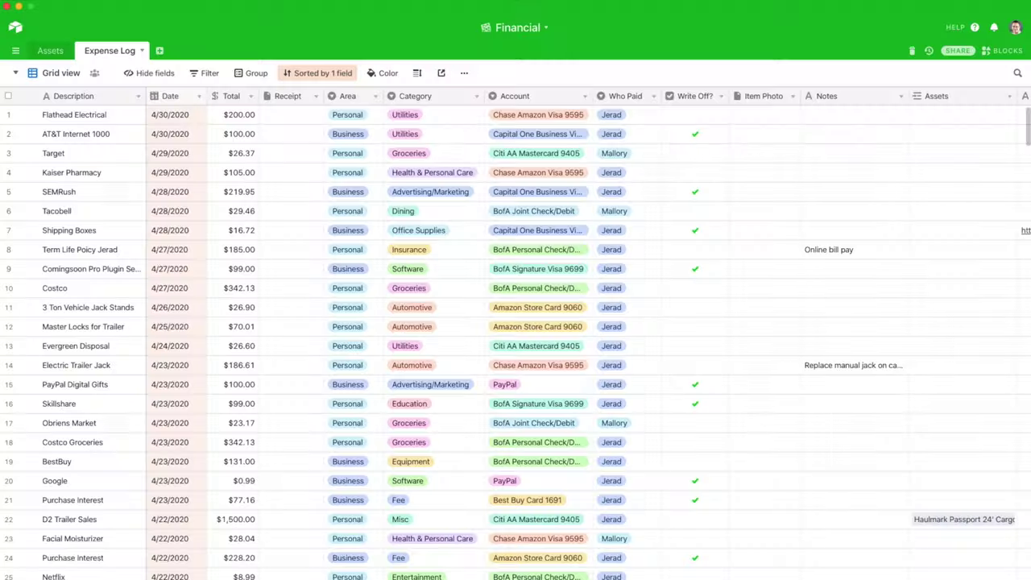
pyautogui.click(16, 29)
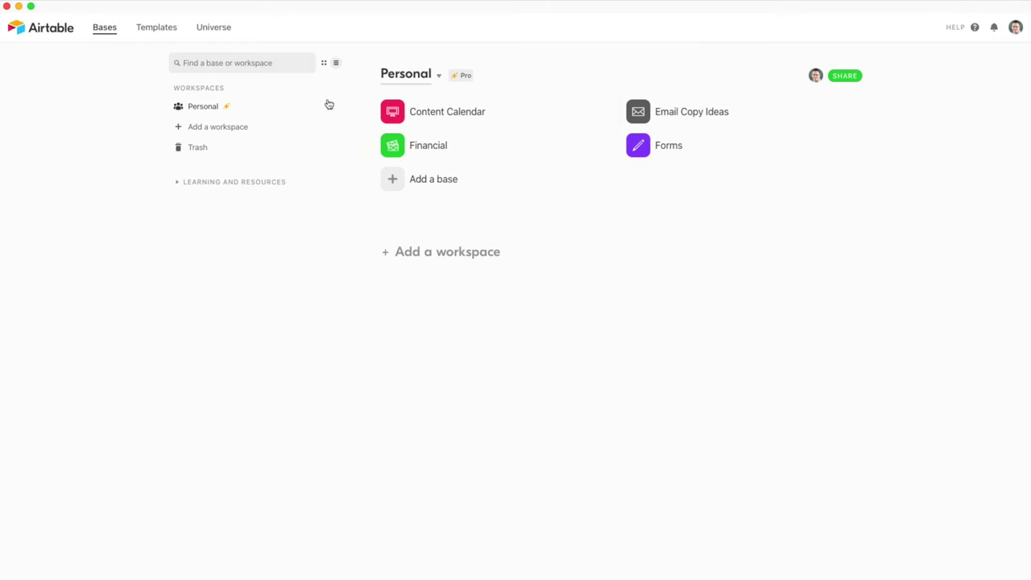
pyautogui.click(425, 111)
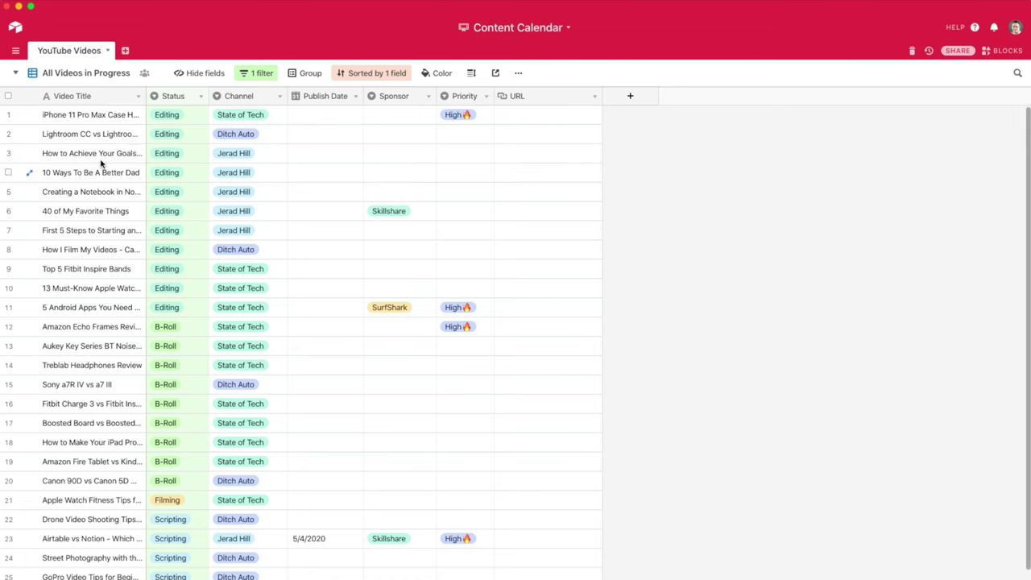
# Step: Look across the first row's fields, view the expanded iPhone 11 Pro Max Case Haul Review record, and close it
pyautogui.click(98, 117)
pyautogui.click(357, 118)
pyautogui.click(560, 120)
pyautogui.doubleClick(68, 115)
pyautogui.click(29, 114)
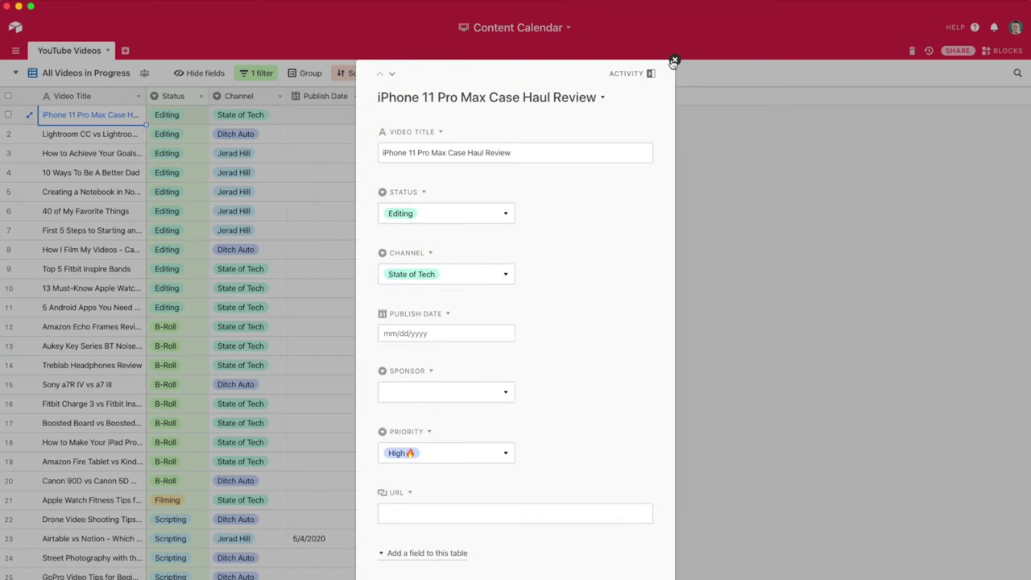
pyautogui.click(674, 61)
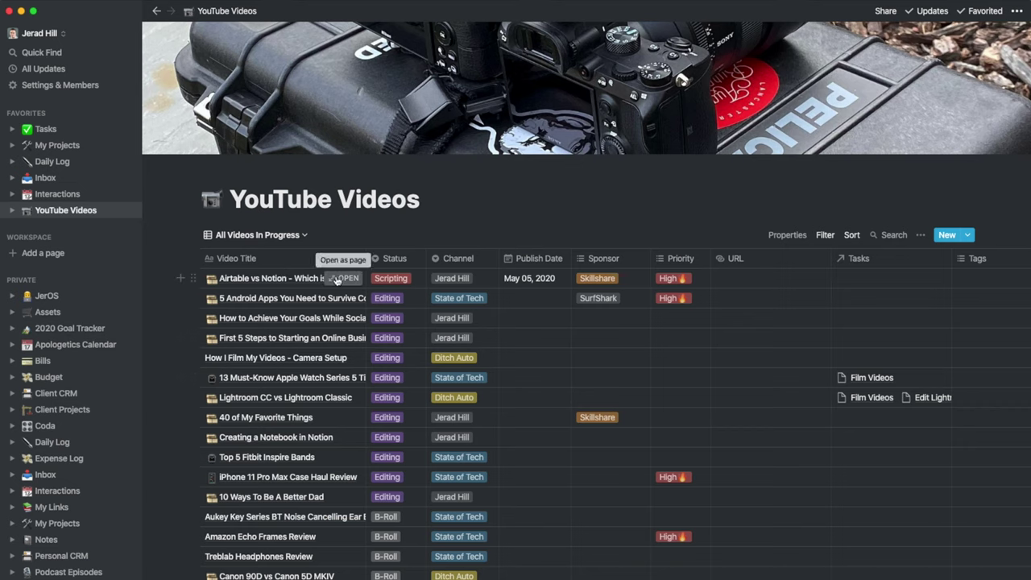
# Step: Switch to Notion's YouTube Videos page, examine the Airtable vs Notion entry's properties, B-Roll List and Outline, and close the entry
pyautogui.click(337, 279)
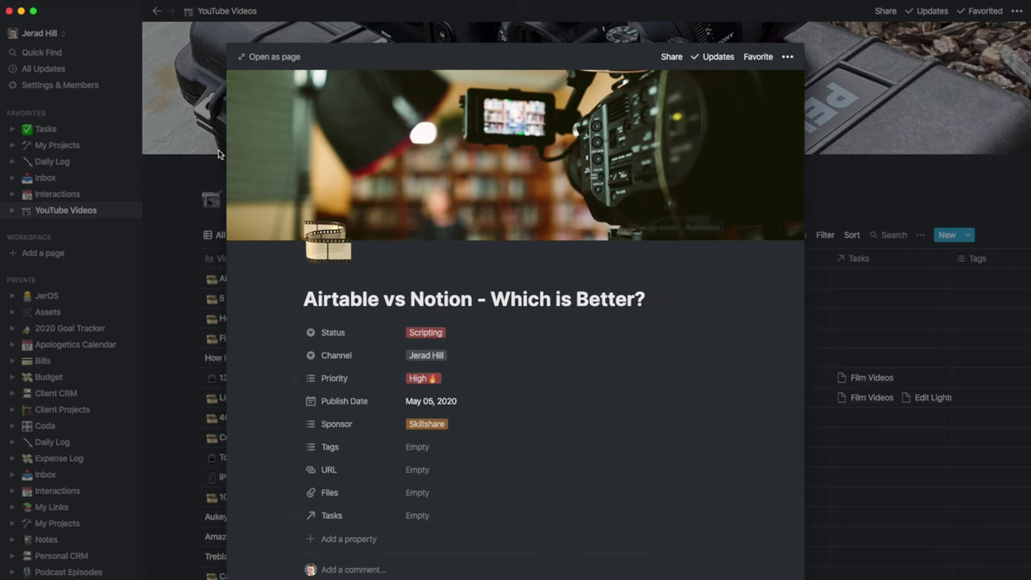
pyautogui.press('Escape')
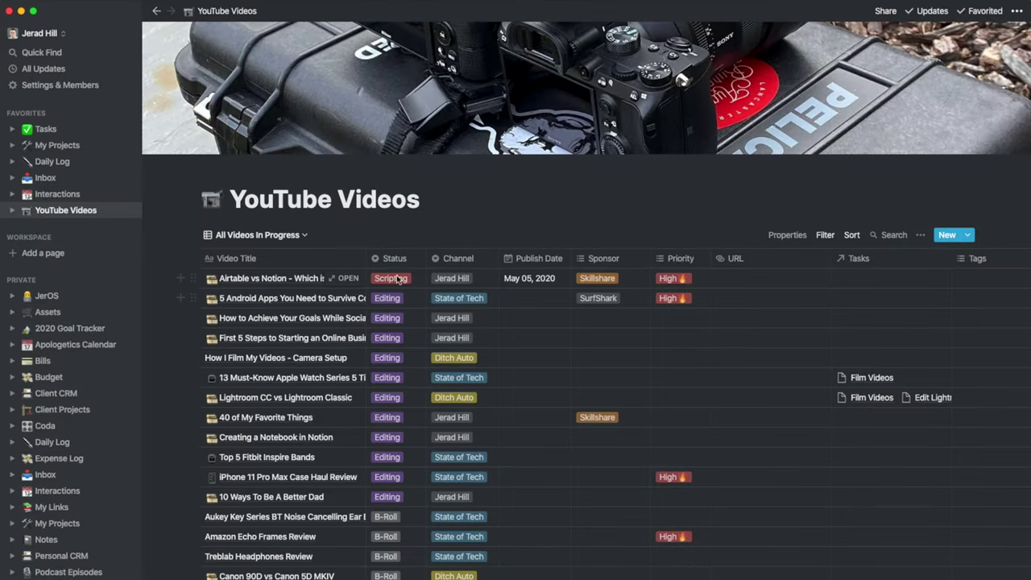
pyautogui.click(346, 278)
pyautogui.scroll(-5, 396, 434)
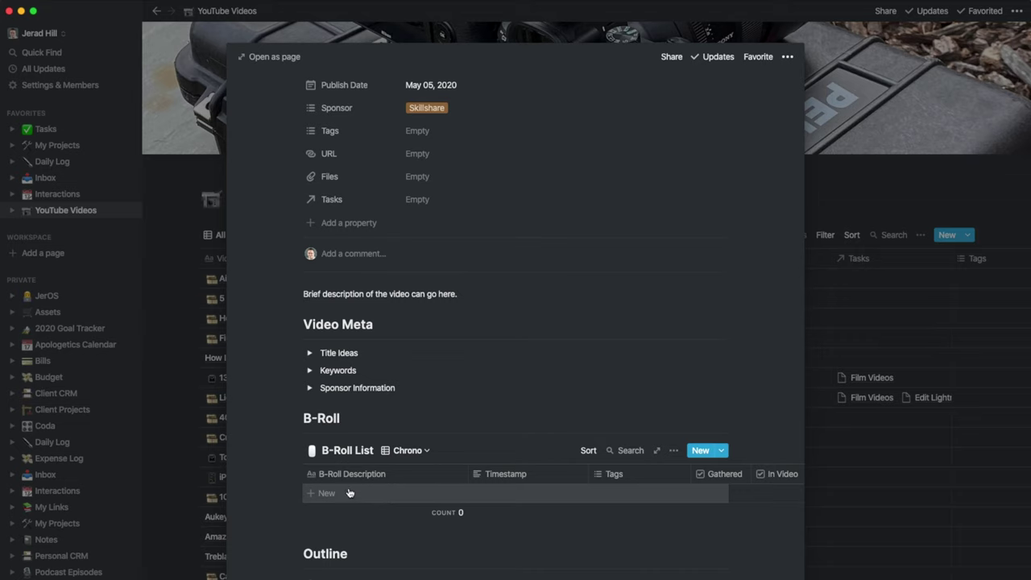
pyautogui.scroll(-5, 410, 545)
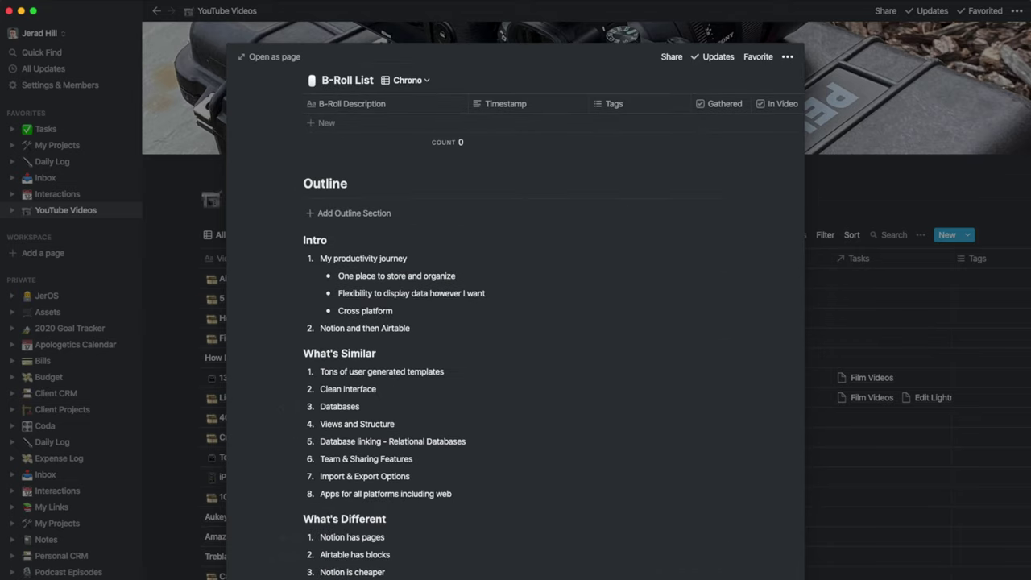
pyautogui.scroll(6, 374, 522)
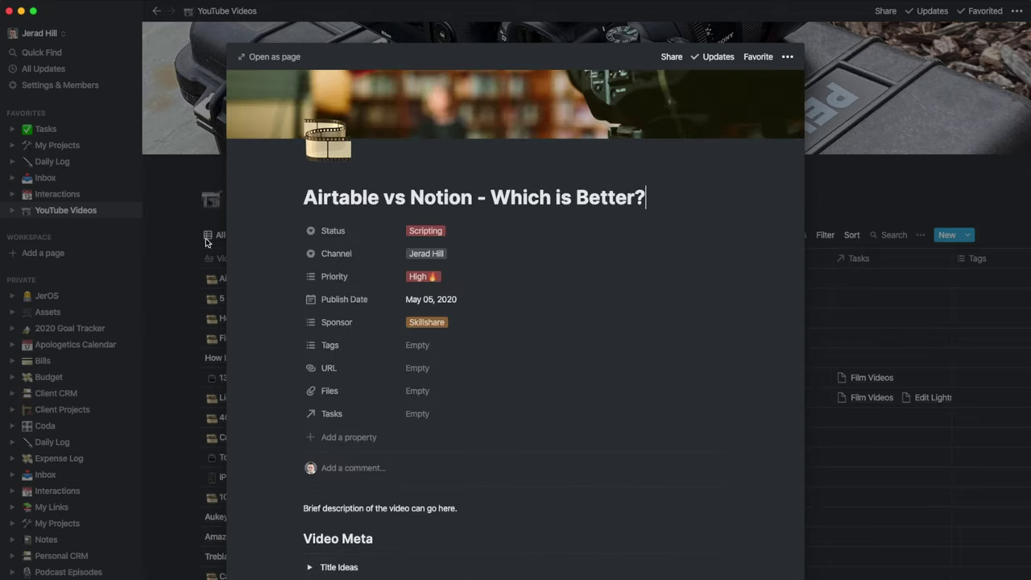
pyautogui.click(192, 239)
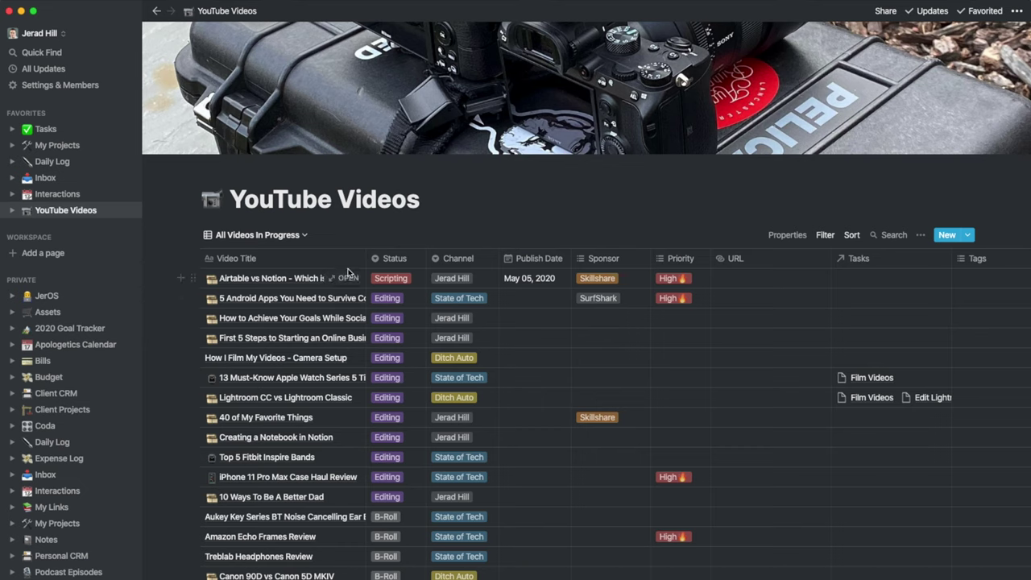
# Step: Reopen the Airtable vs Notion entry, review its properties and Video Meta and B-Roll sections, and close it
pyautogui.moveTo(348, 278)
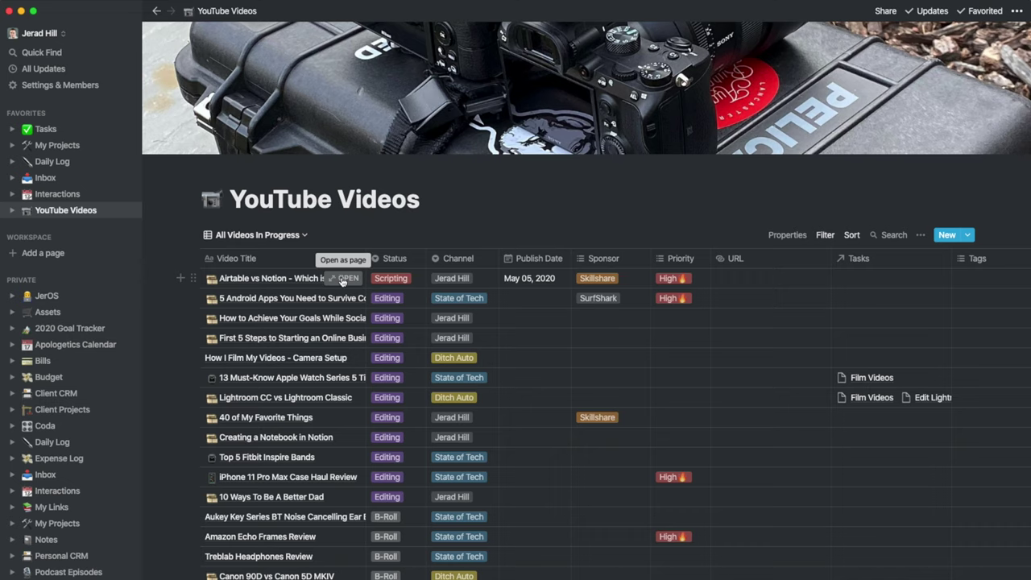
pyautogui.click(342, 278)
pyautogui.scroll(-4, 403, 564)
pyautogui.scroll(4, 403, 570)
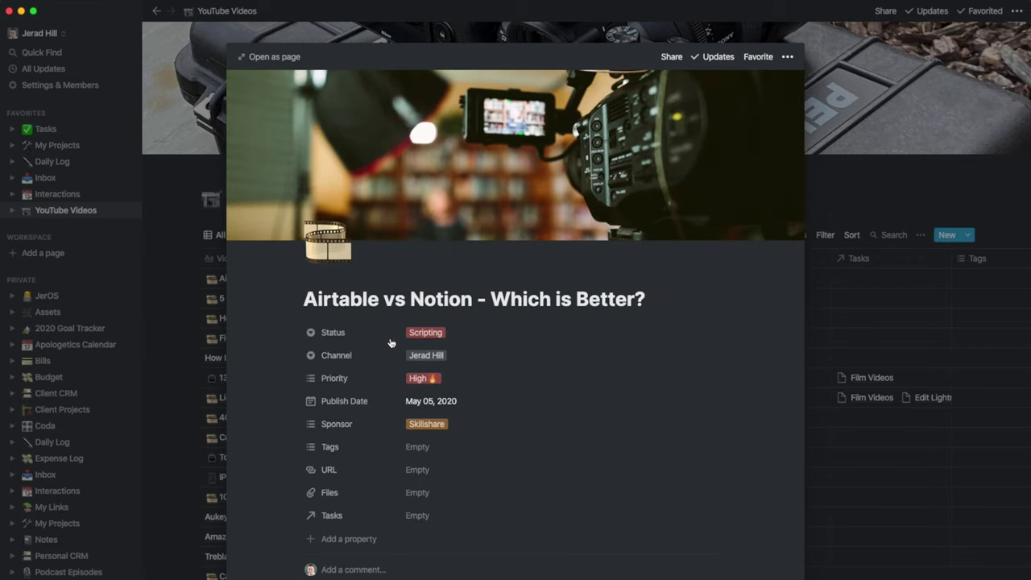
pyautogui.scroll(-5, 518, 569)
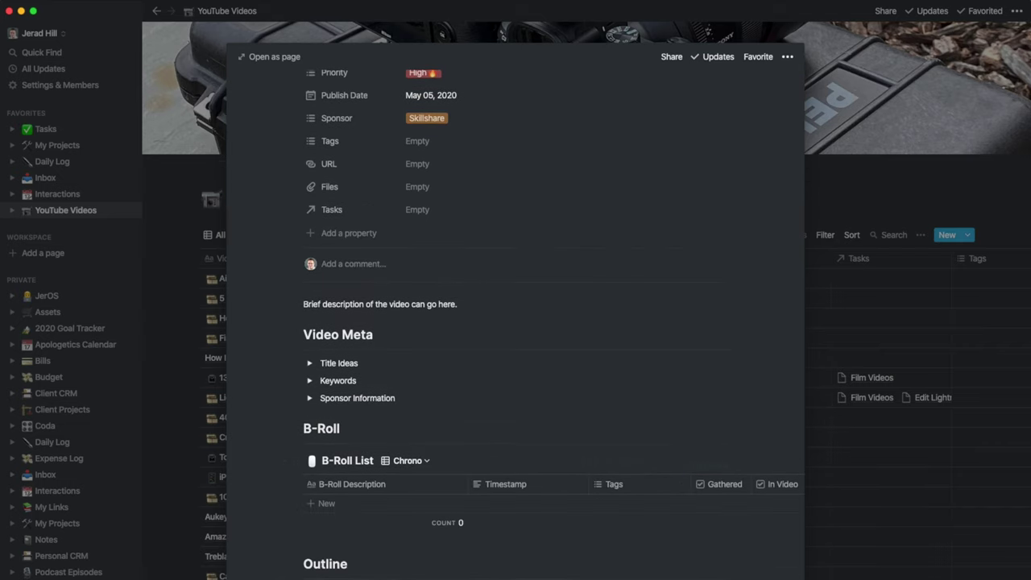
pyautogui.scroll(6, 193, 481)
pyautogui.click(162, 439)
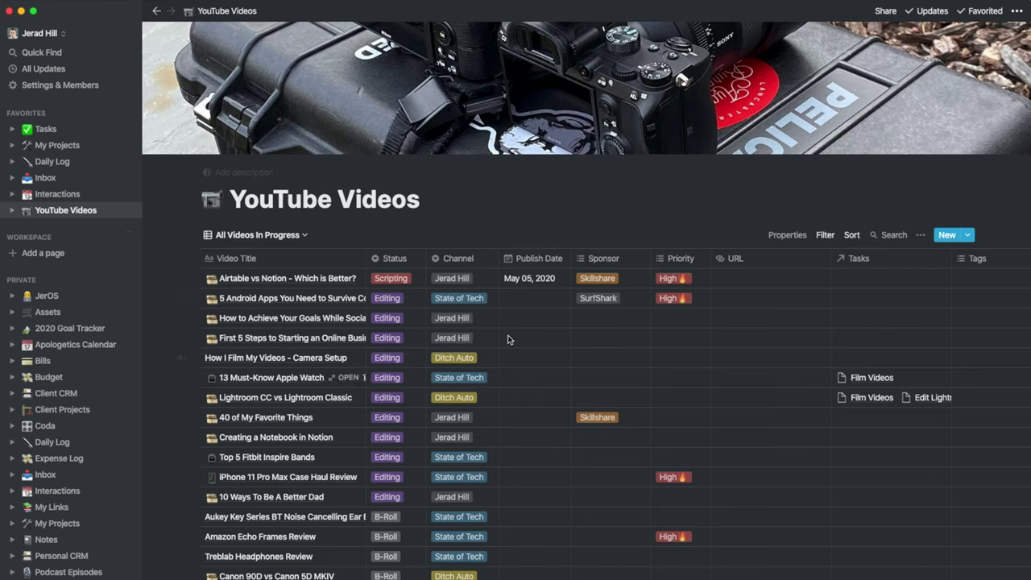
# Step: View the Airtable vs Notion entry's page content once more and return to the YouTube Videos table
pyautogui.click(347, 279)
pyautogui.scroll(-5, 380, 336)
pyautogui.scroll(5, 380, 336)
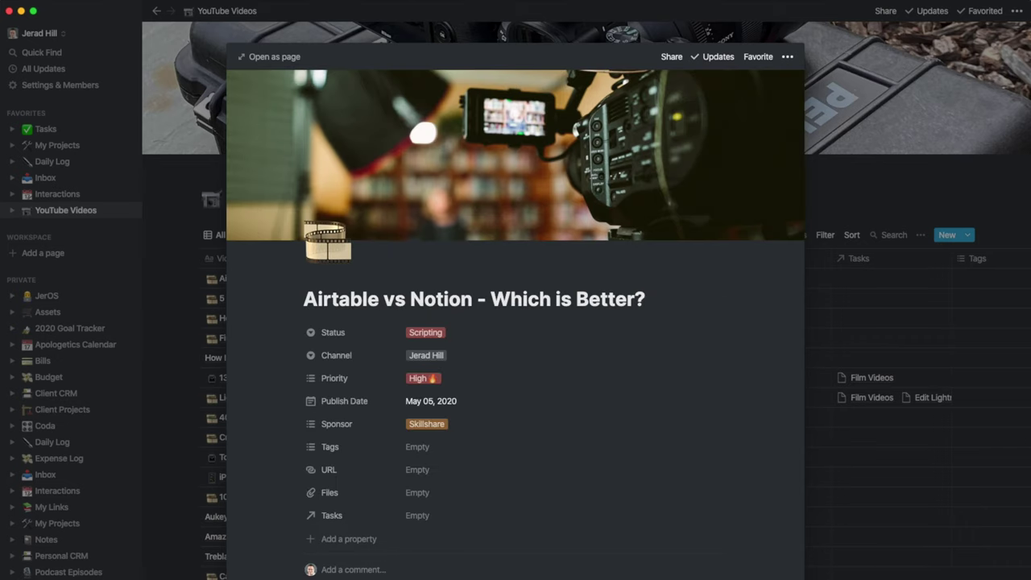
pyautogui.click(170, 414)
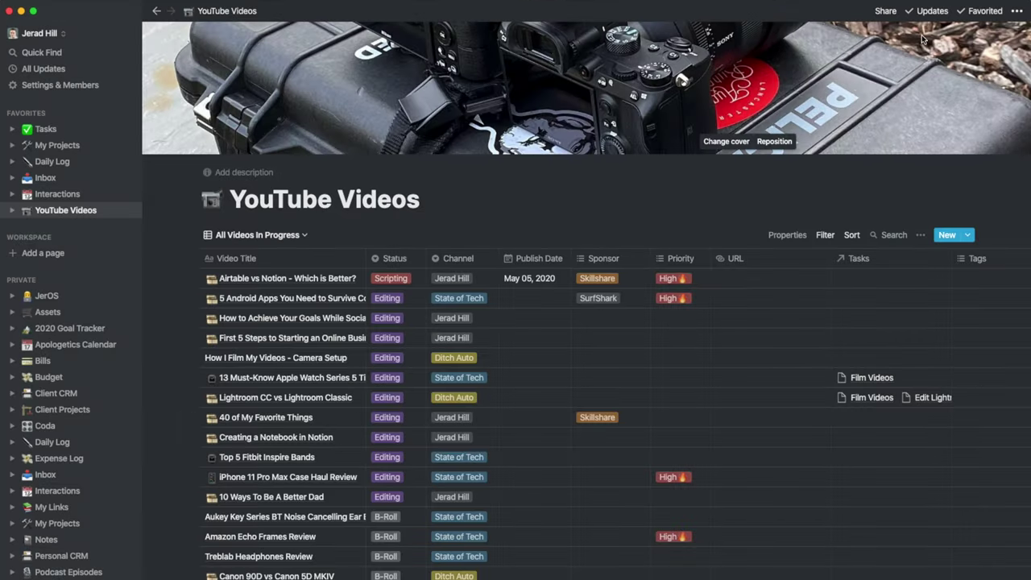
# Step: Open the export settings for the YouTube Videos database and review the available formats, leaving Markdown & CSV selected
pyautogui.click(1016, 12)
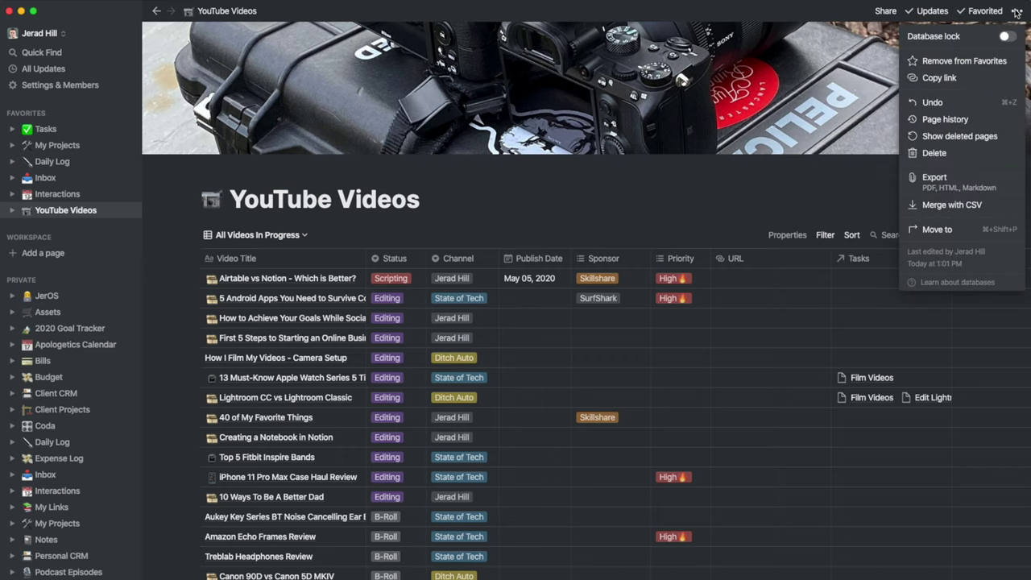
pyautogui.click(934, 179)
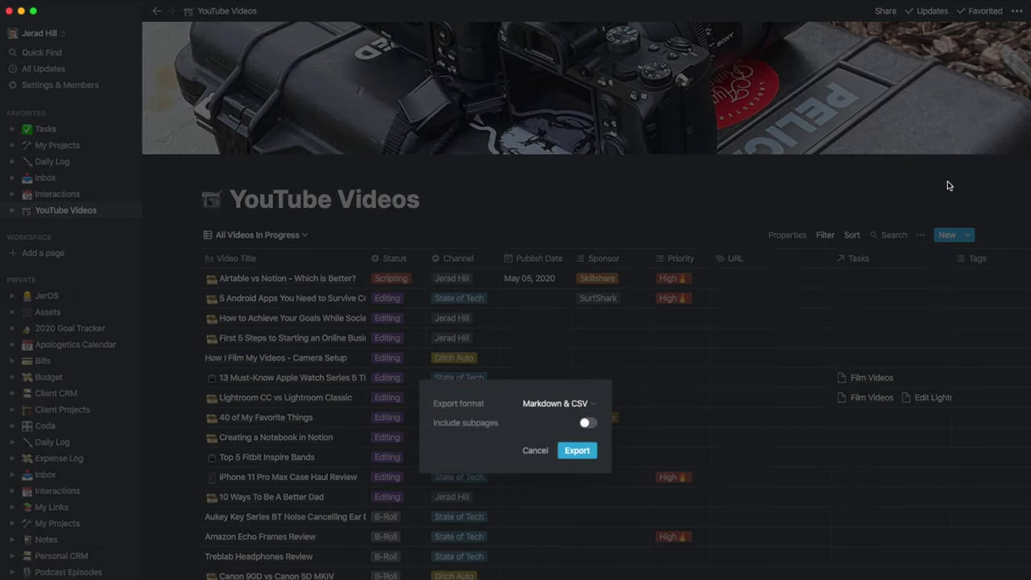
pyautogui.click(568, 406)
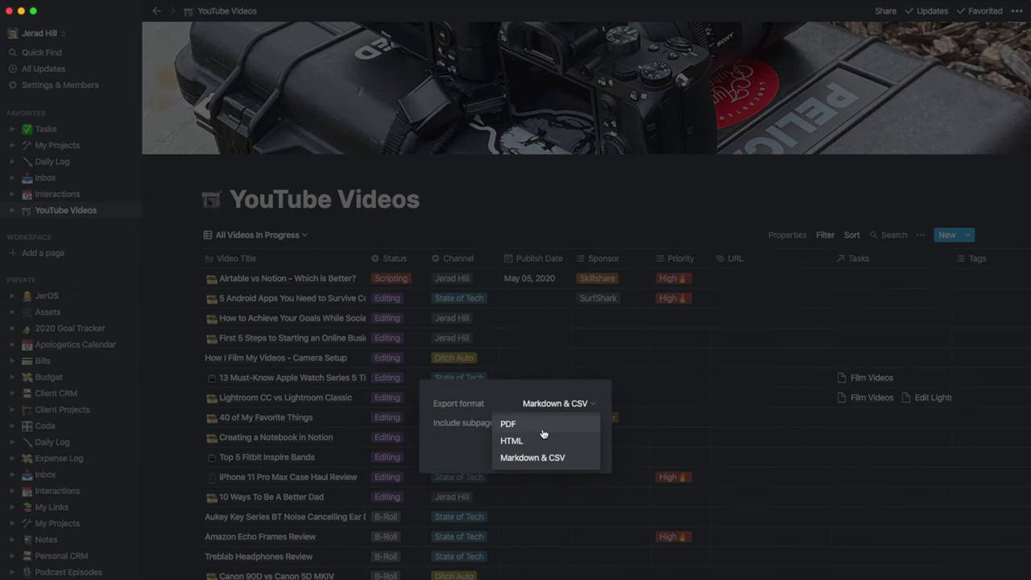
pyautogui.click(459, 460)
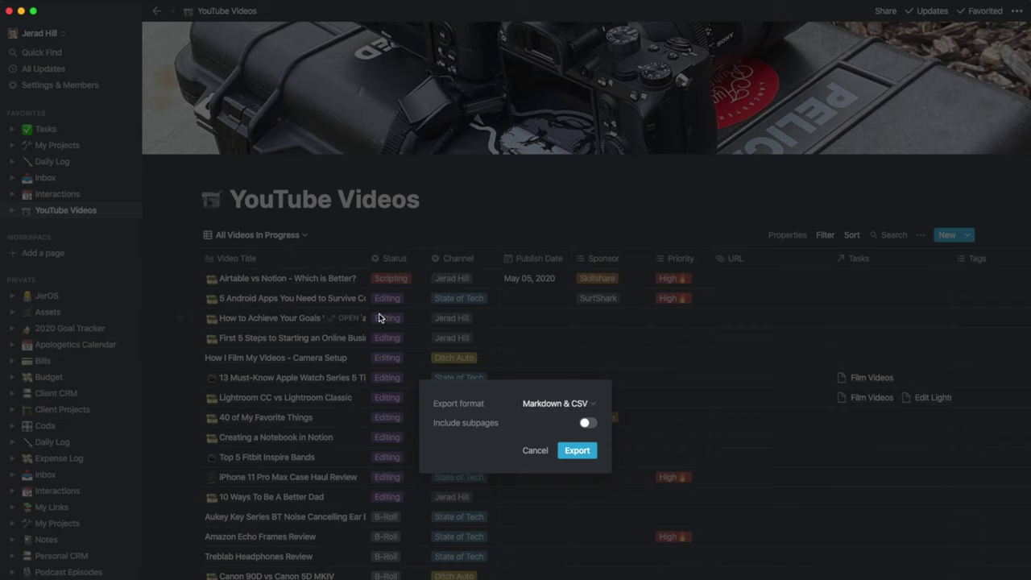
pyautogui.click(560, 405)
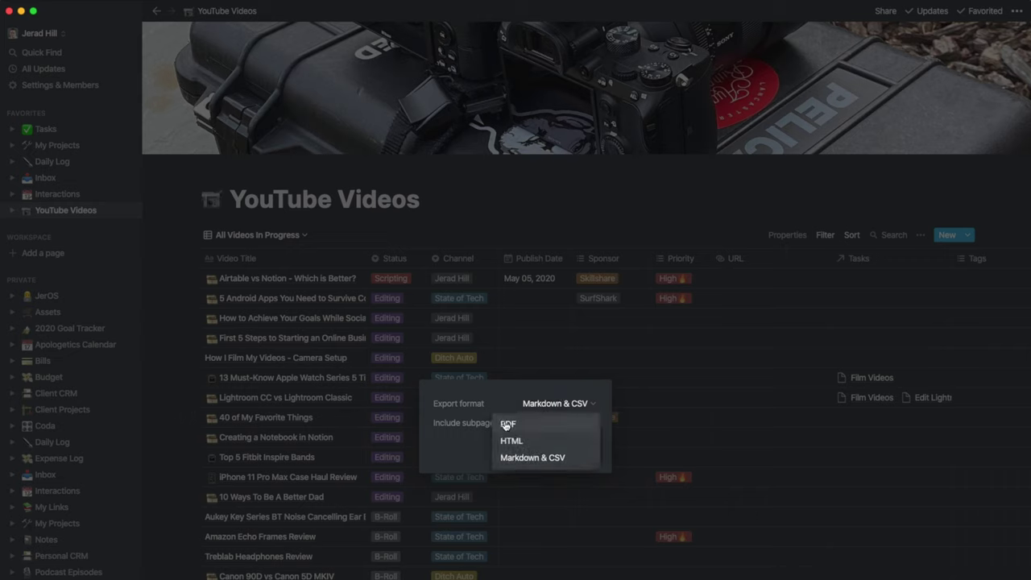
pyautogui.click(439, 219)
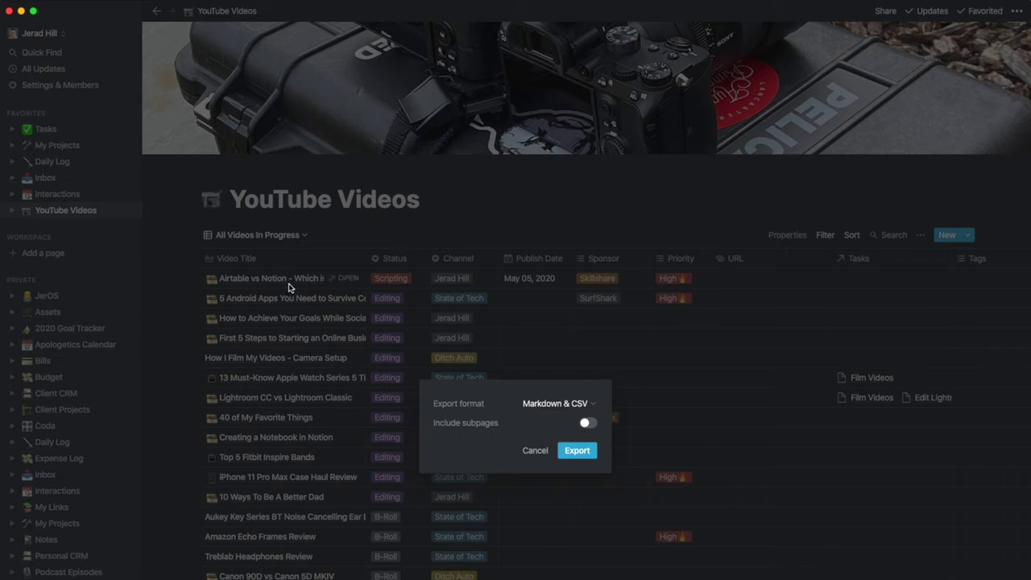
# Step: Review the PDF, HTML and Markdown & CSV export formats once more, and close the export settings without exporting
pyautogui.click(576, 407)
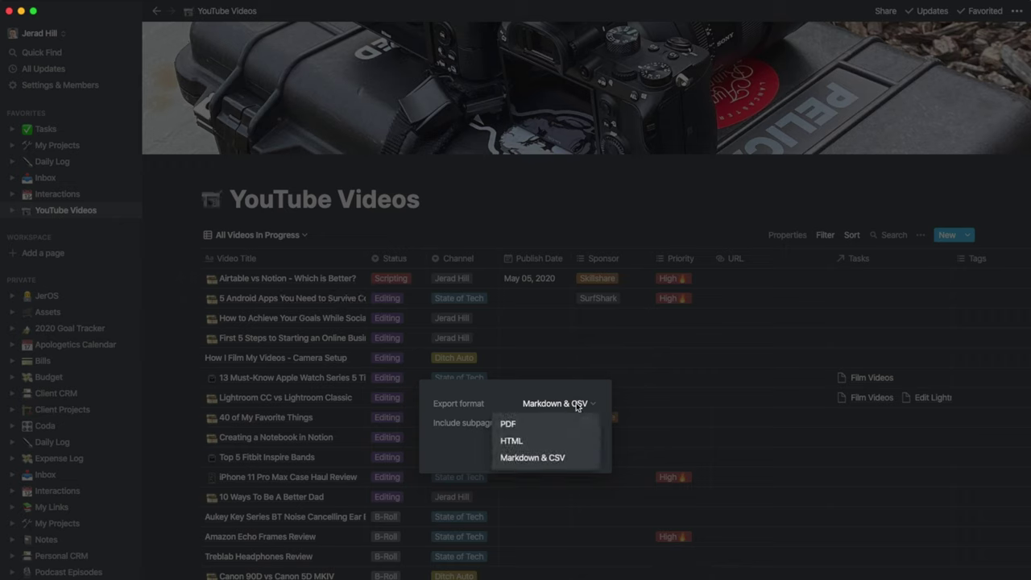
pyautogui.click(531, 208)
pyautogui.click(531, 208)
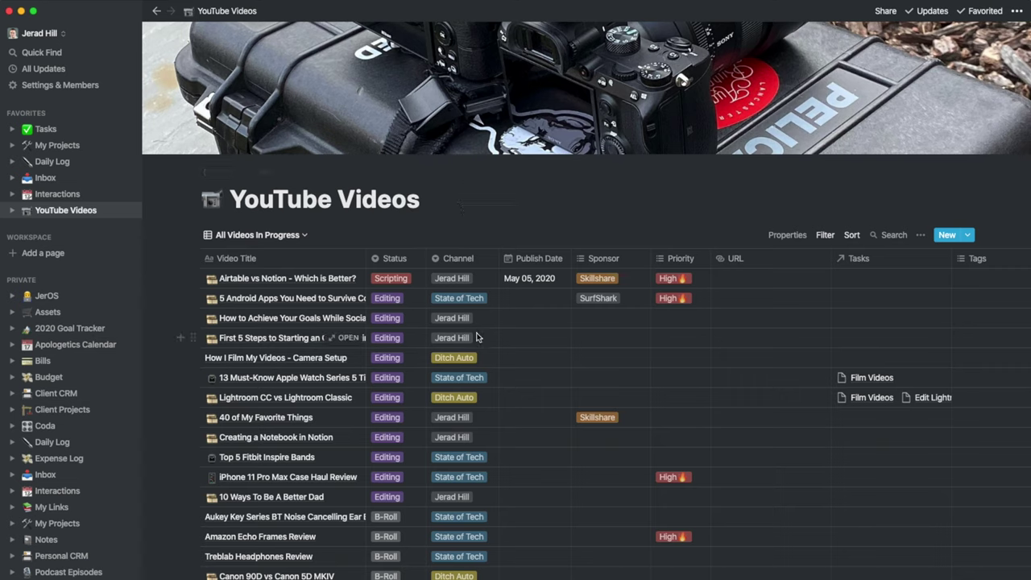
pyautogui.scroll(-2, 476, 338)
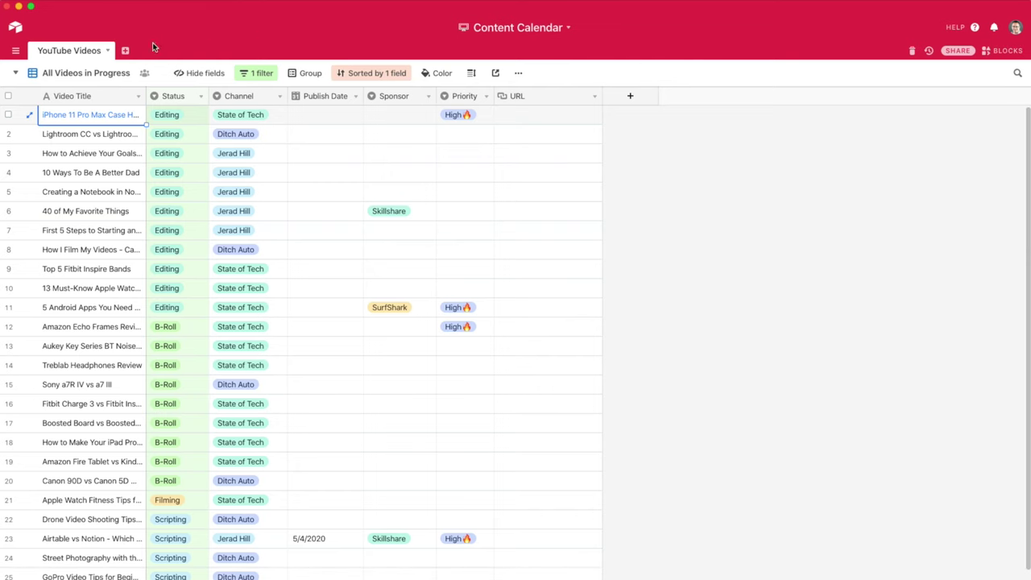
# Step: Switch to Airtable, open the Financial base's blocks beside the Expense Log, and inspect the Personal vs Business and Categories charts
pyautogui.click(15, 27)
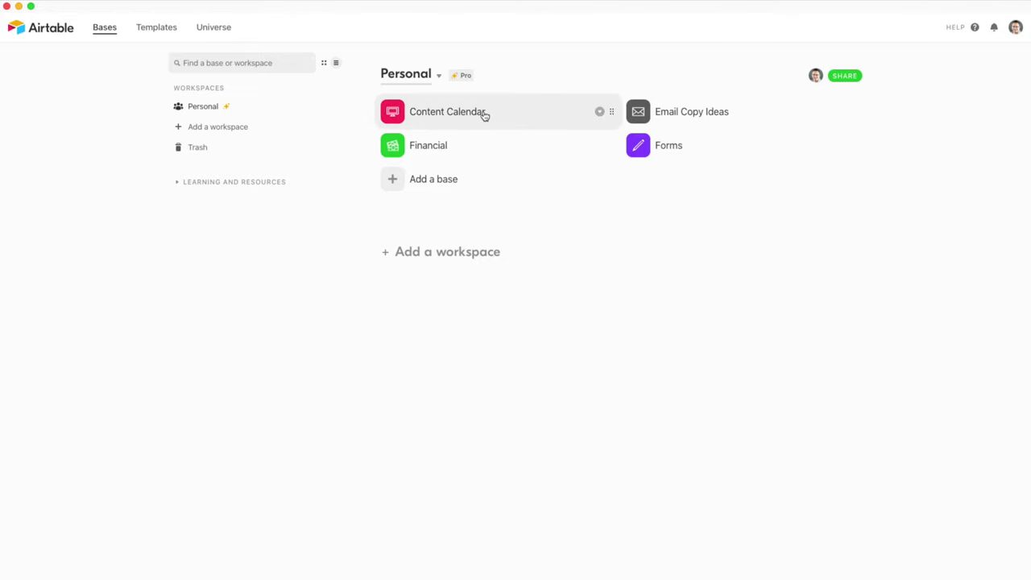
pyautogui.click(414, 143)
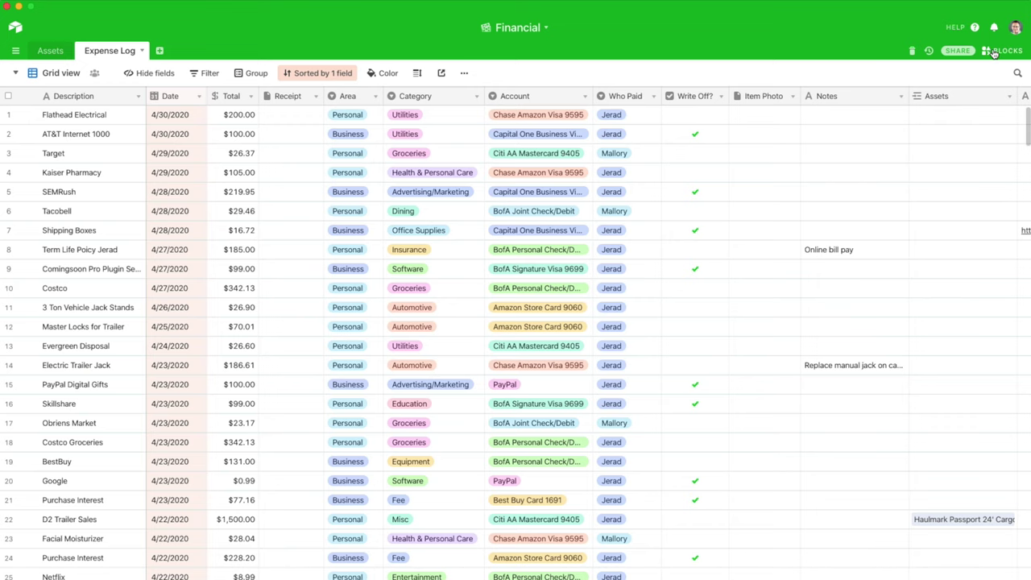
pyautogui.click(1001, 51)
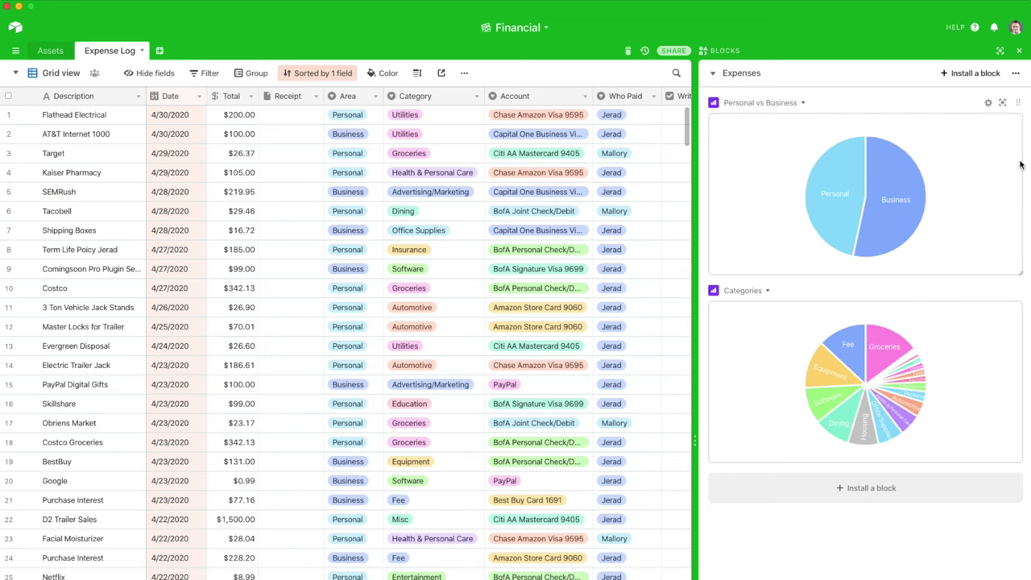
pyautogui.moveTo(845, 205)
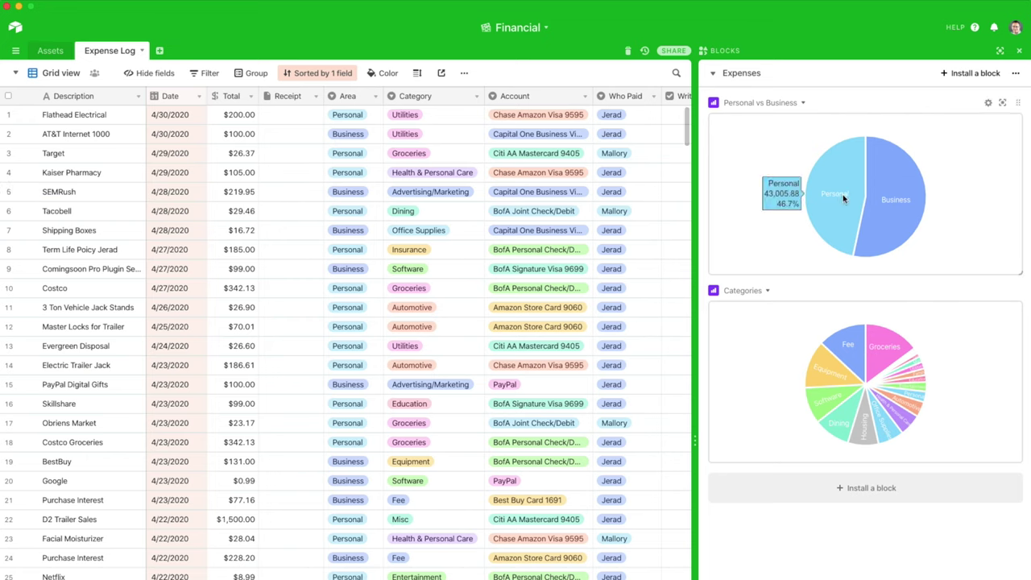
pyautogui.moveTo(878, 433)
pyautogui.moveTo(865, 345)
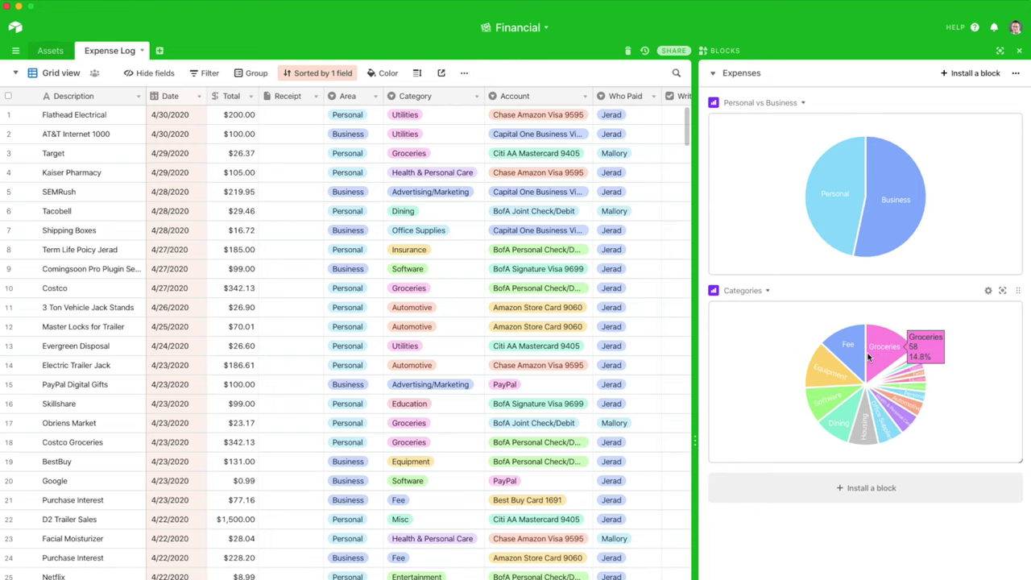
# Step: Open the block library and examine the Page designer block's description and sample images
pyautogui.click(964, 74)
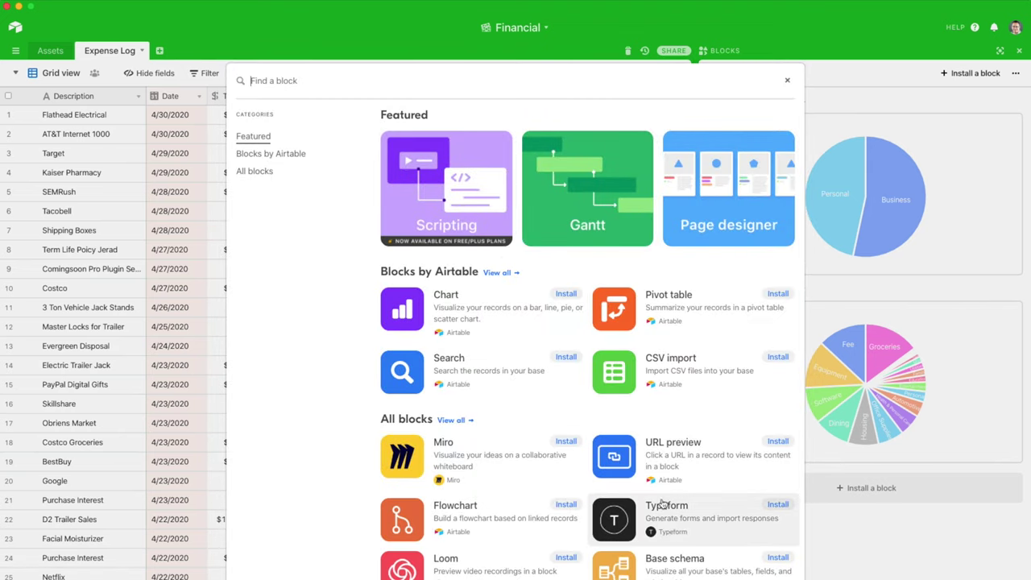
pyautogui.click(727, 204)
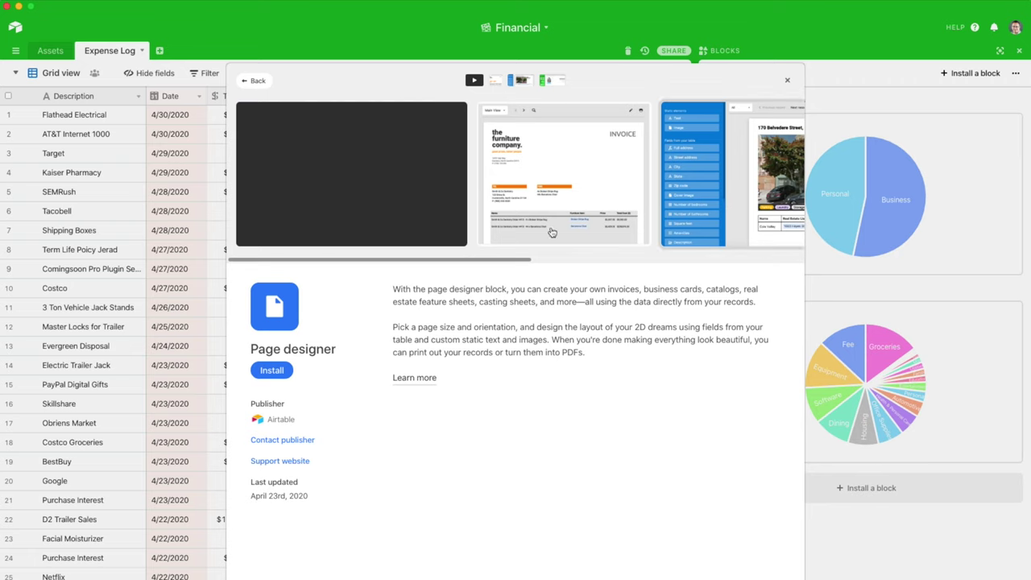
pyautogui.hscroll(2, 488, 260)
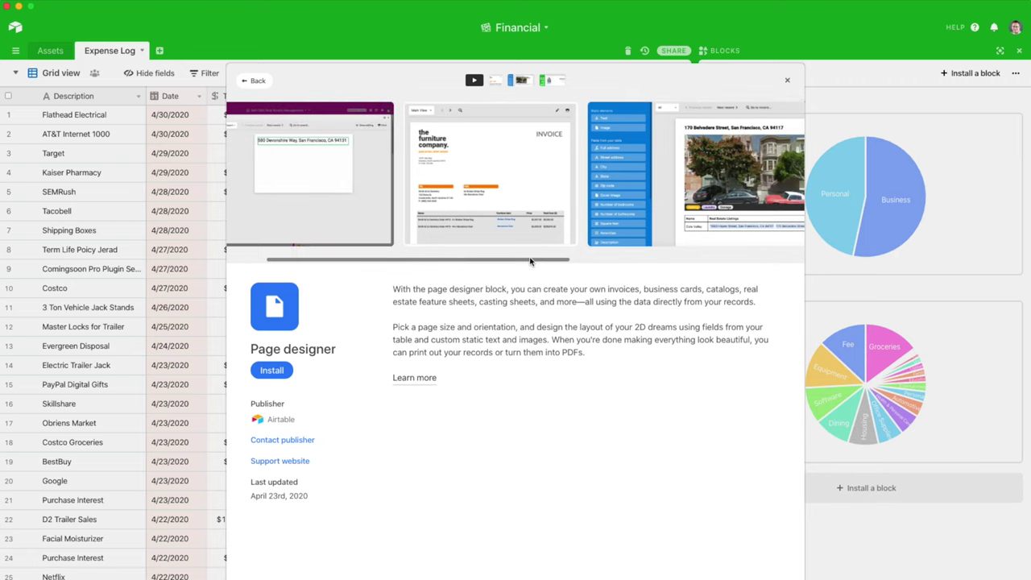
pyautogui.hscroll(-2, 482, 259)
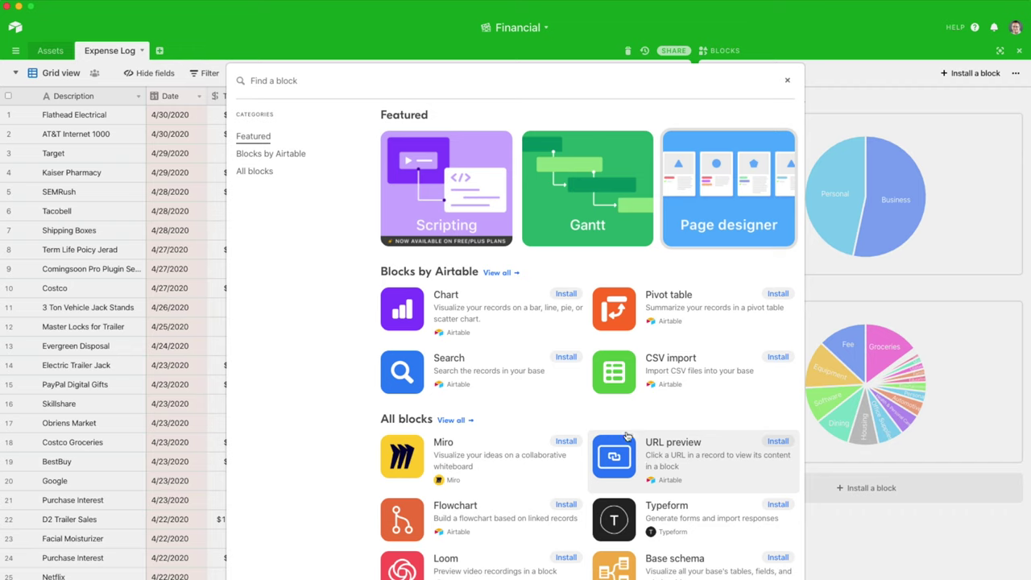
# Step: Return to the block library, browse the full Blocks by Airtable list, and close the library
pyautogui.click(502, 274)
pyautogui.scroll(-5, 583, 493)
pyautogui.scroll(-4, 583, 492)
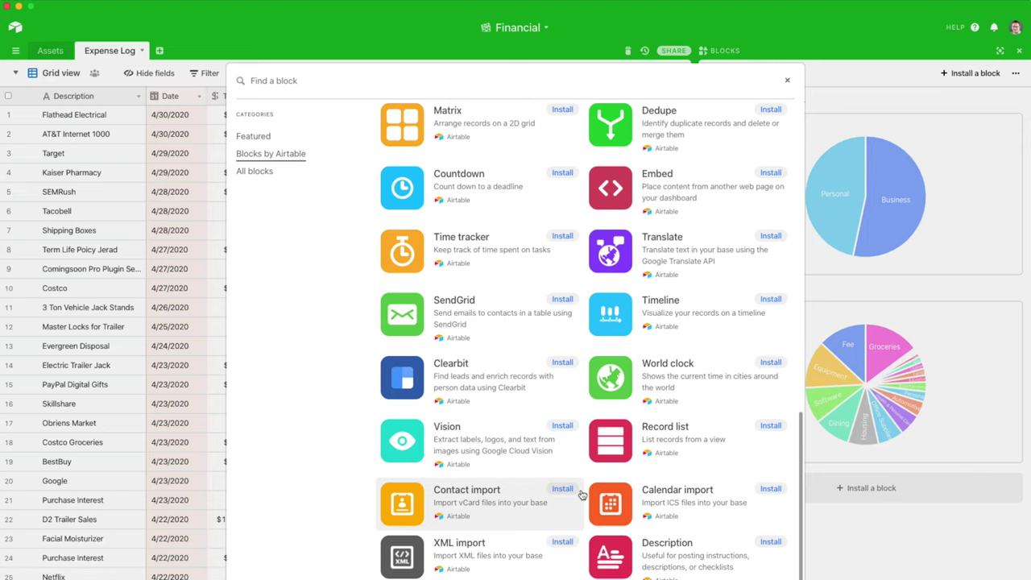
pyautogui.scroll(9, 582, 495)
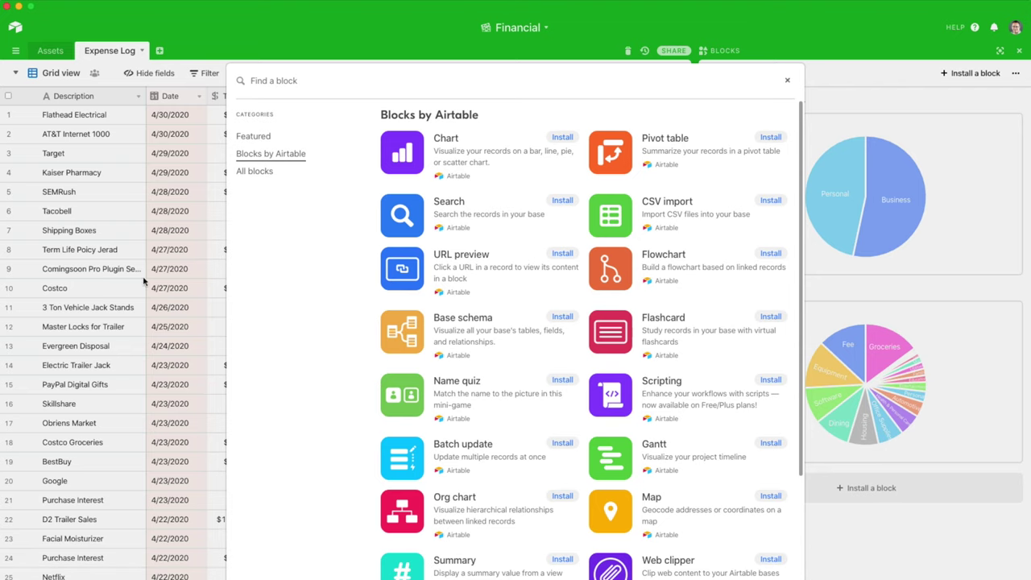
pyautogui.click(789, 80)
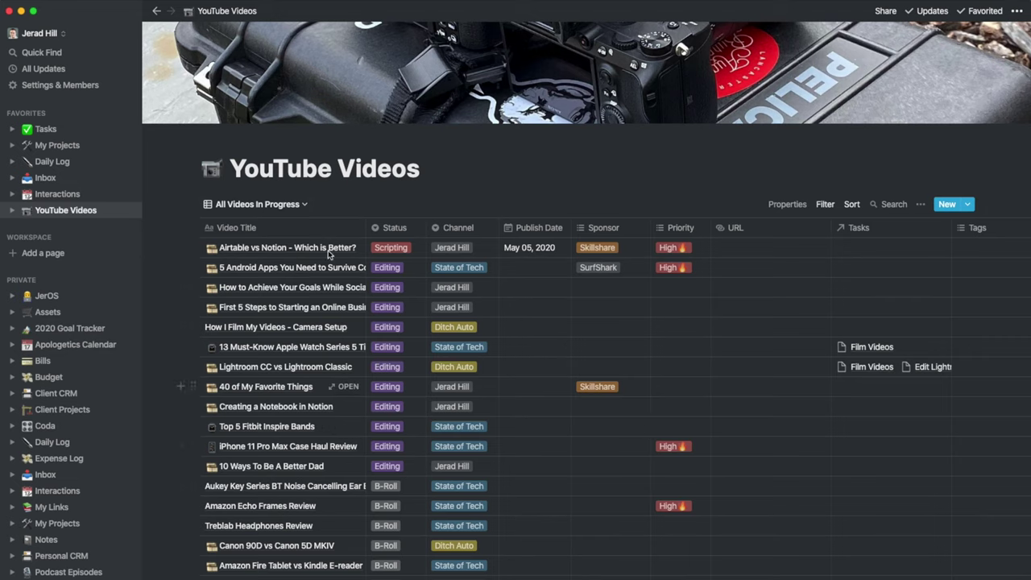
# Step: Switch to Notion, open the Assets database and display it in the Gallery view
pyautogui.click(258, 204)
pyautogui.click(133, 200)
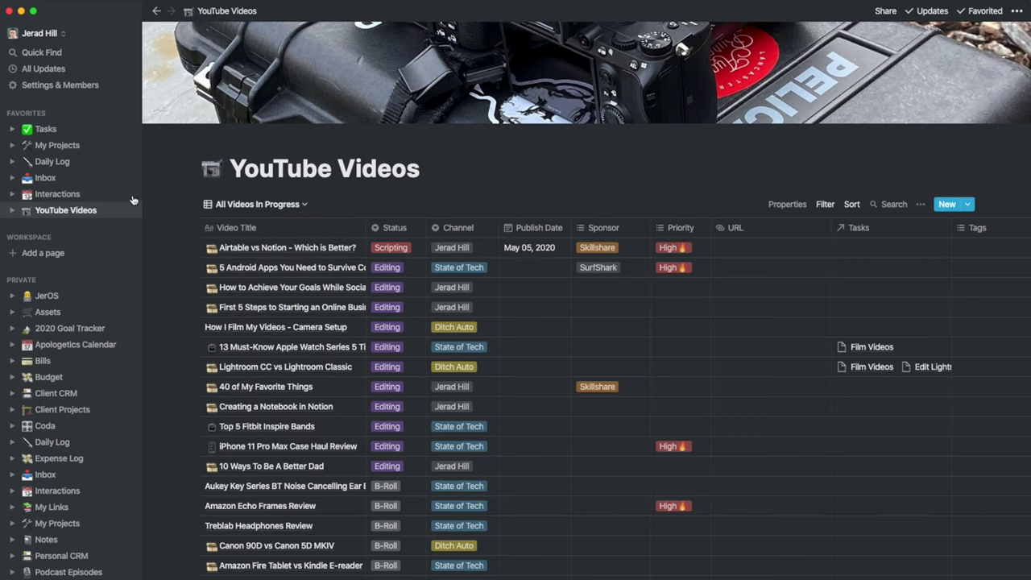
pyautogui.click(69, 314)
pyautogui.click(280, 236)
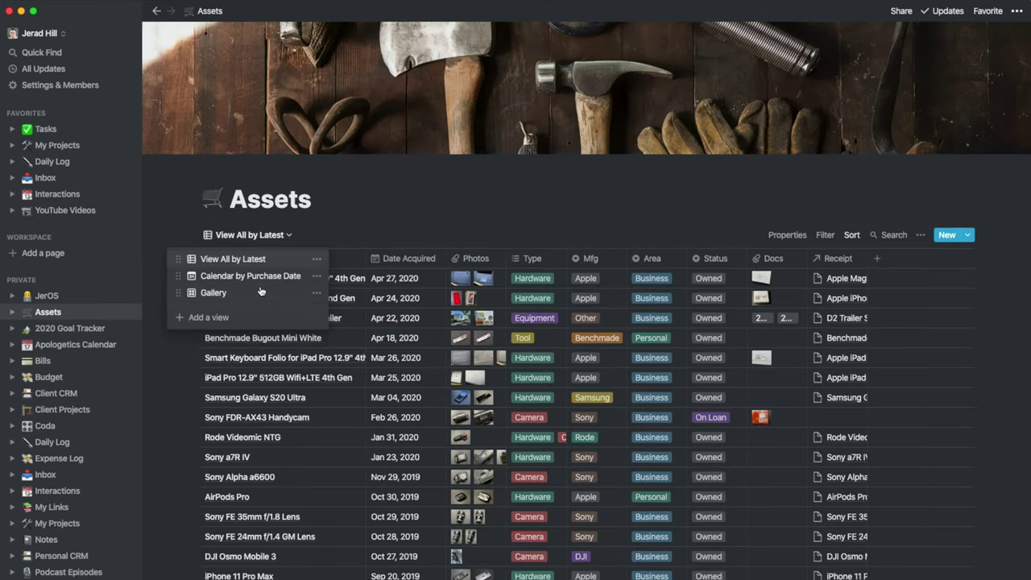
pyautogui.click(242, 291)
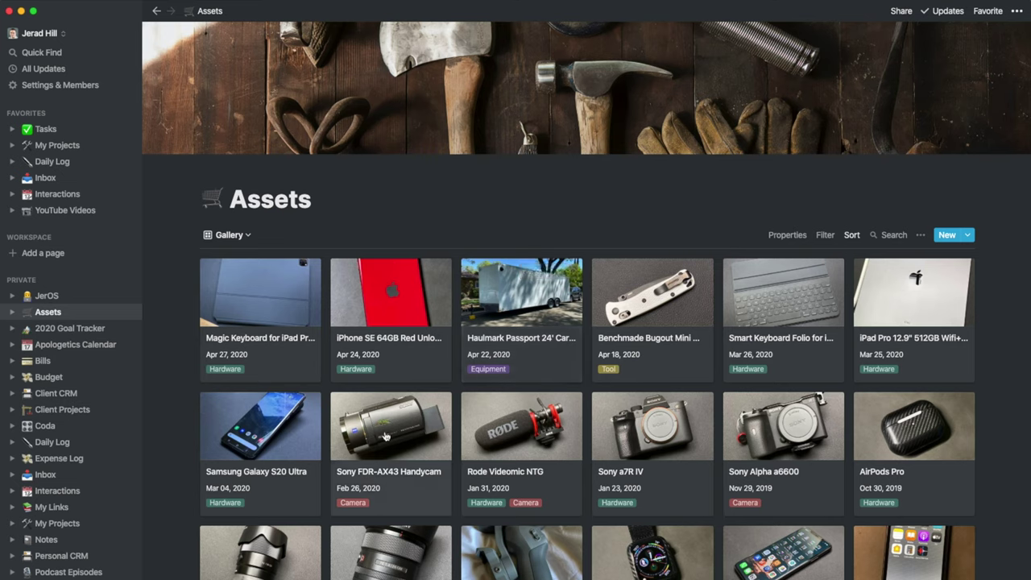
# Step: Open the workspace's plan comparison and review the usage limits, features, admin and support rows for each plan
pyautogui.click(77, 87)
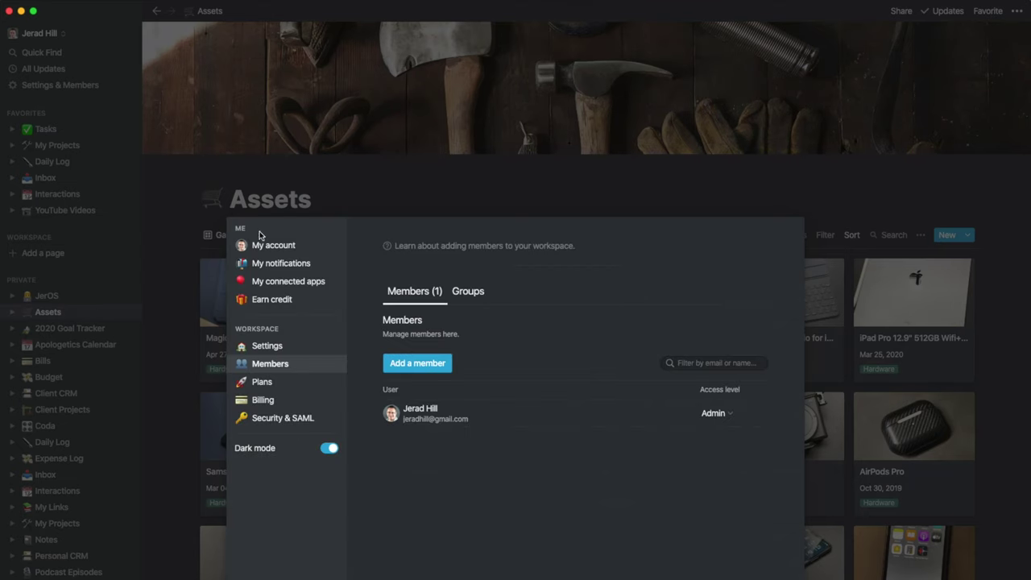
pyautogui.click(262, 382)
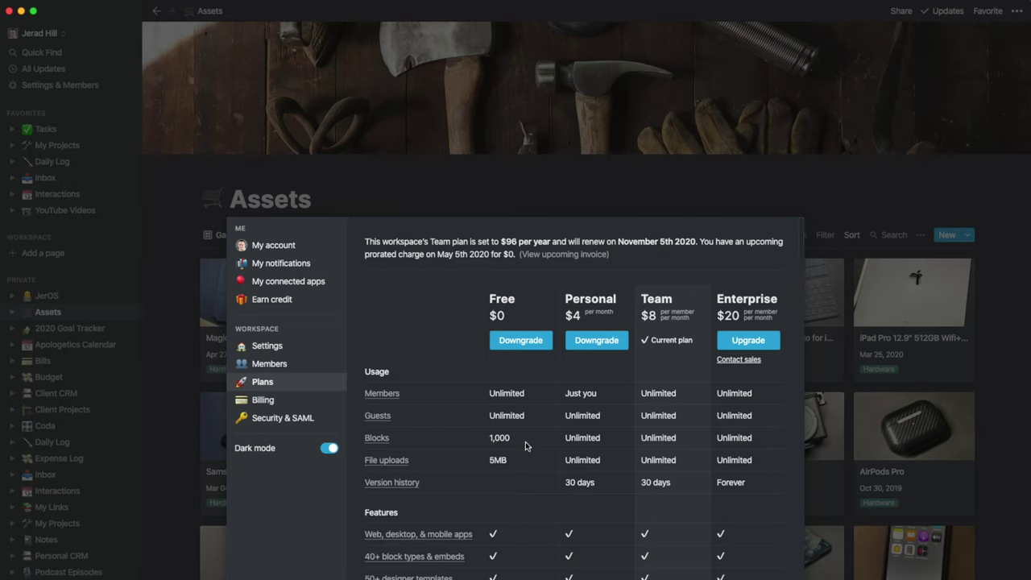
pyautogui.moveTo(577, 440)
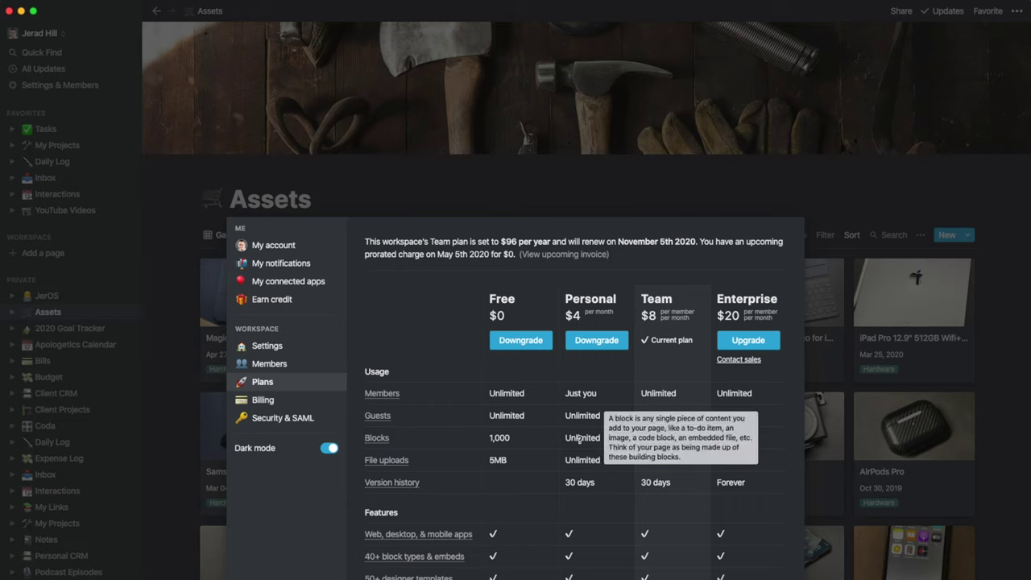
pyautogui.moveTo(584, 486)
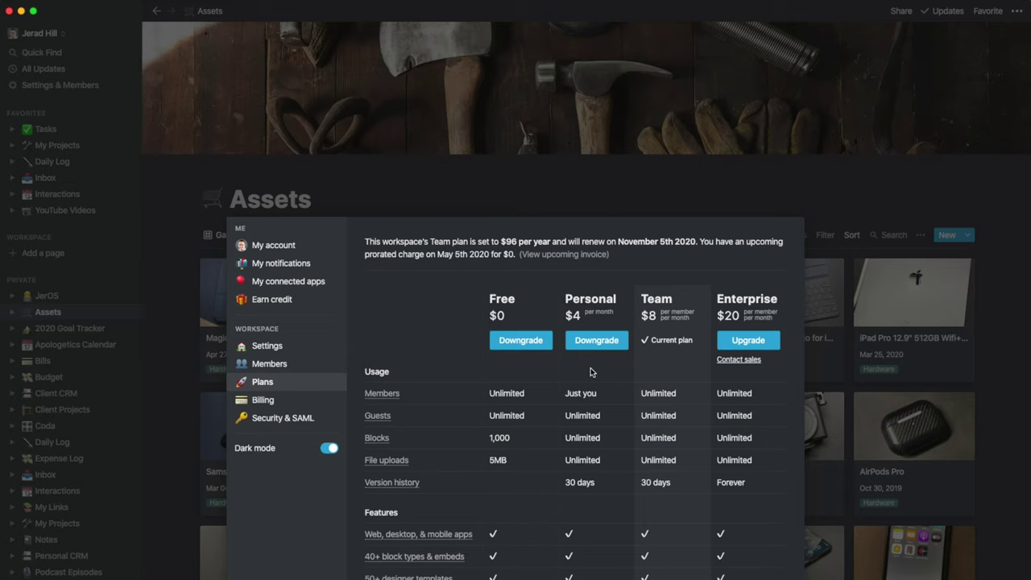
pyautogui.moveTo(583, 393)
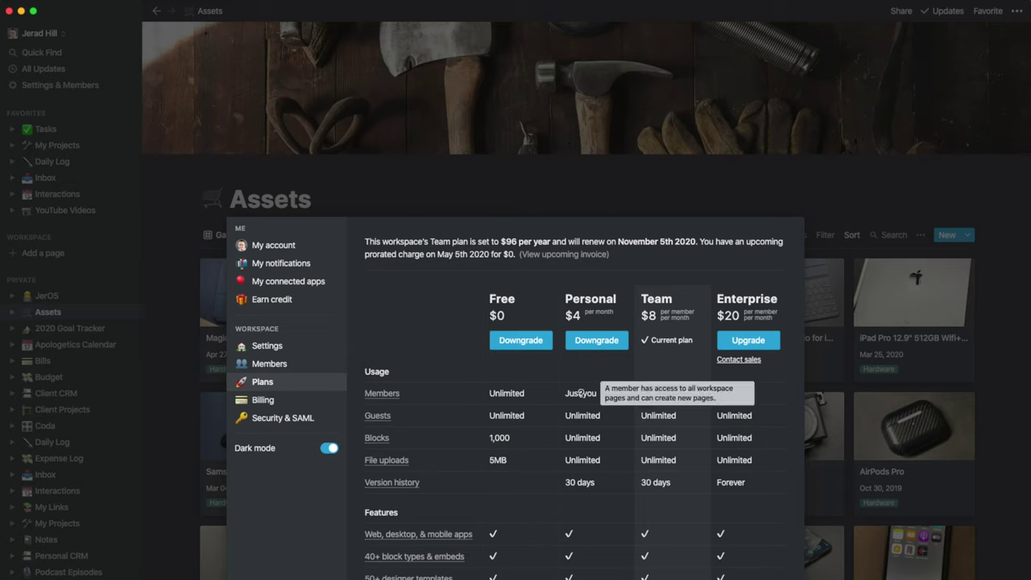
pyautogui.scroll(-3, 583, 431)
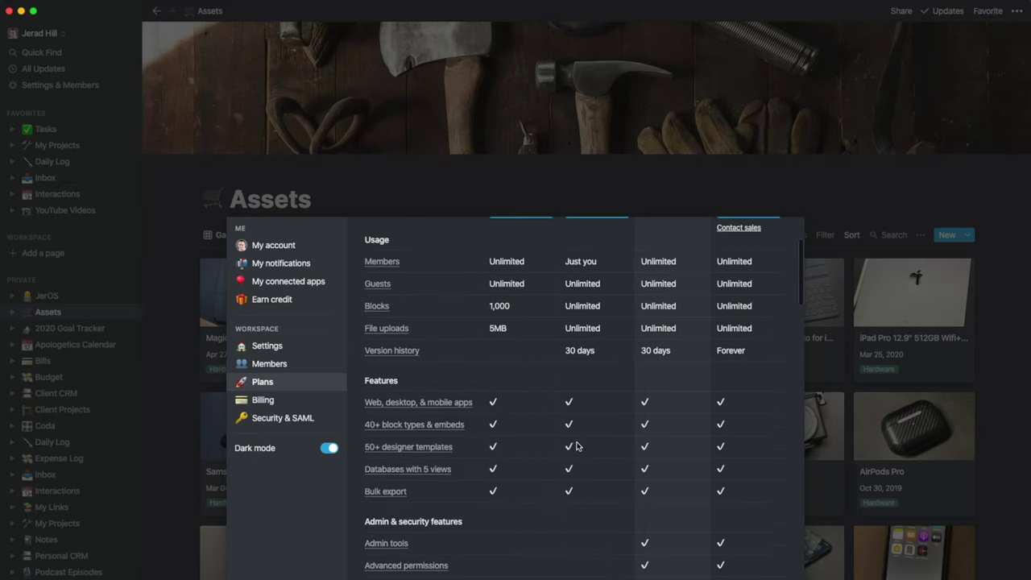
pyautogui.scroll(-4, 576, 446)
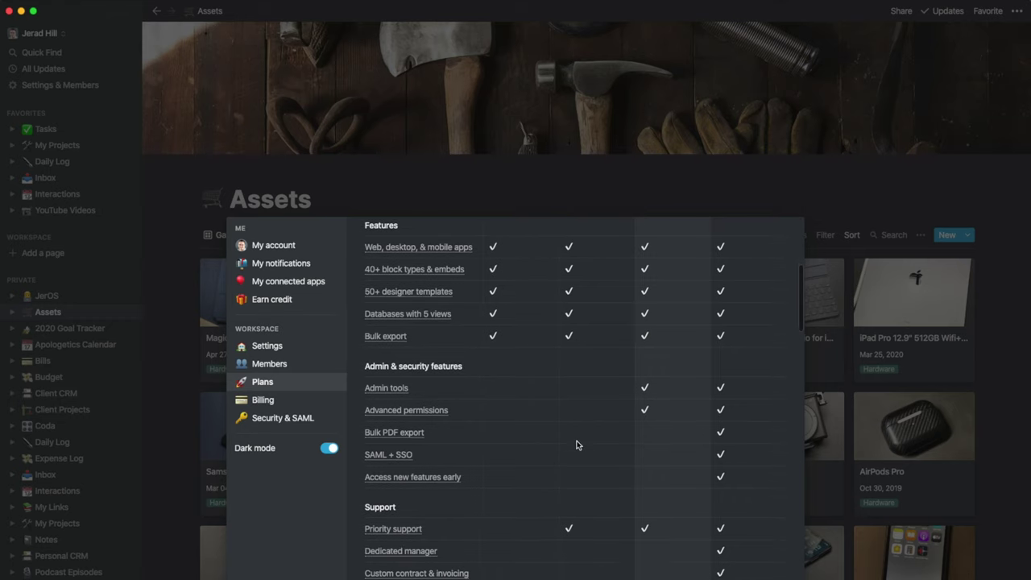
pyautogui.scroll(7, 569, 439)
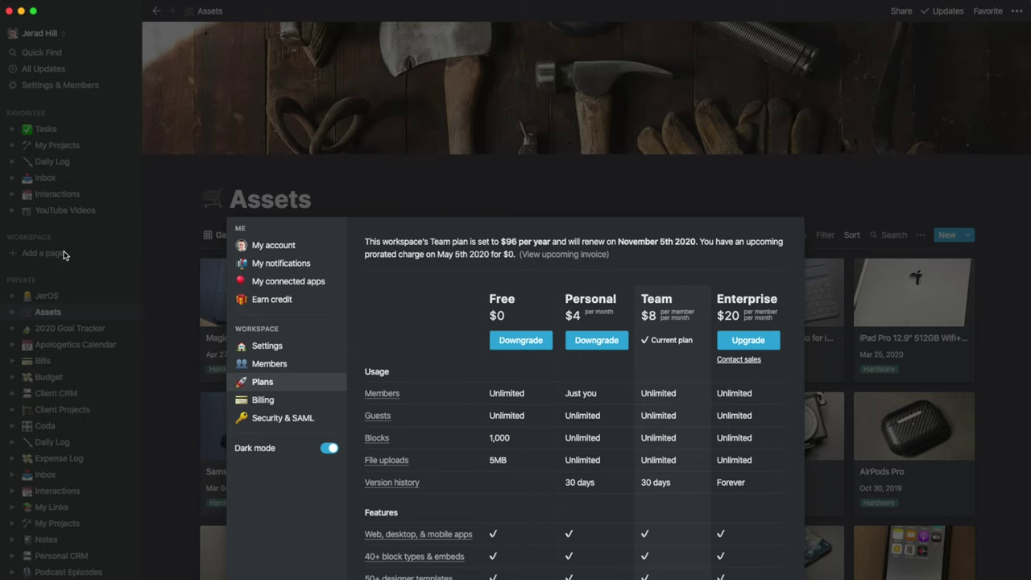
# Step: Compare the Personal and Team plans' prices, member and guest limits, file uploads, version history and features
pyautogui.scroll(-5, 656, 416)
pyautogui.scroll(3, 657, 417)
pyautogui.scroll(3, 657, 416)
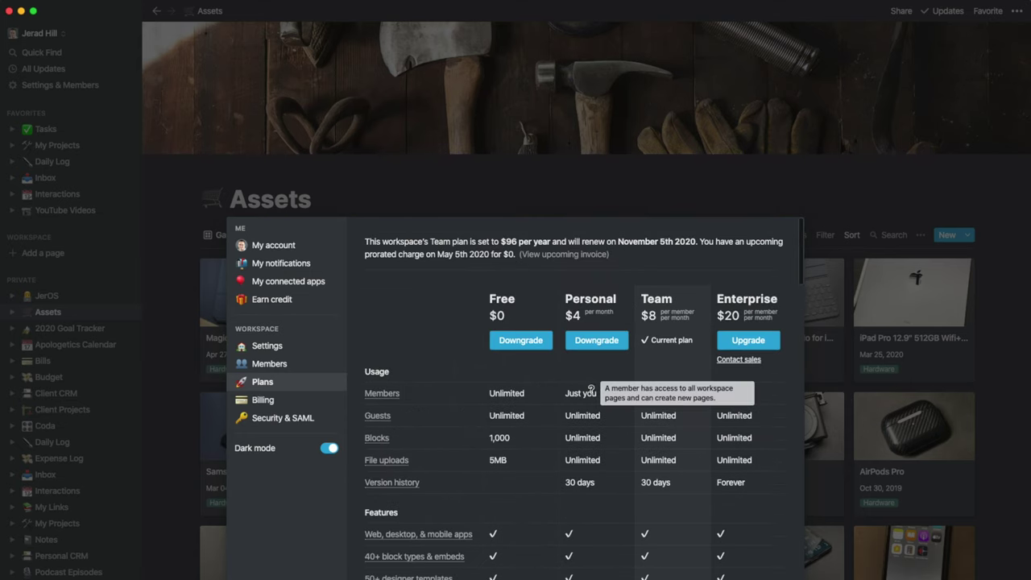
pyautogui.scroll(-2, 591, 389)
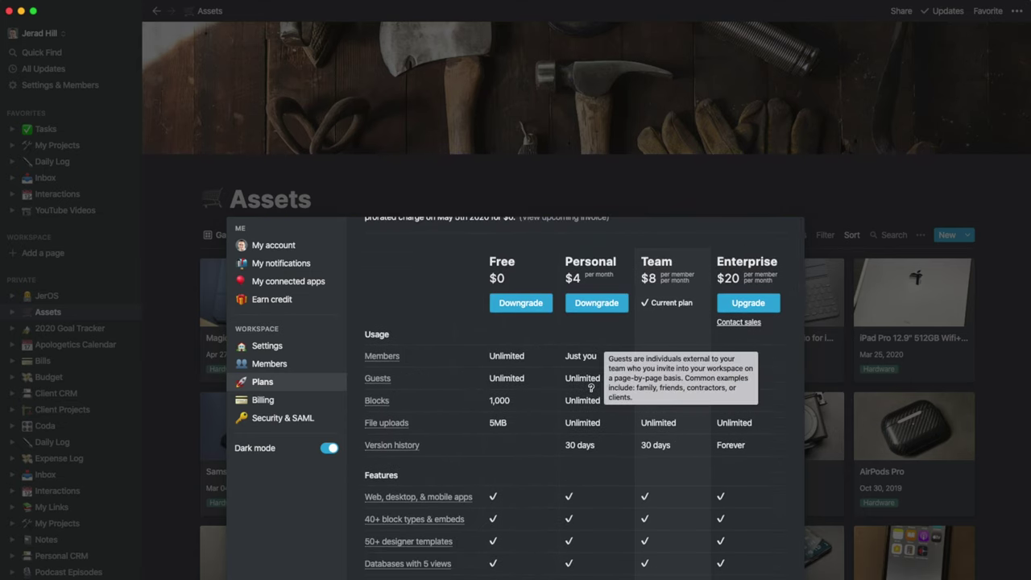
pyautogui.scroll(1, 591, 387)
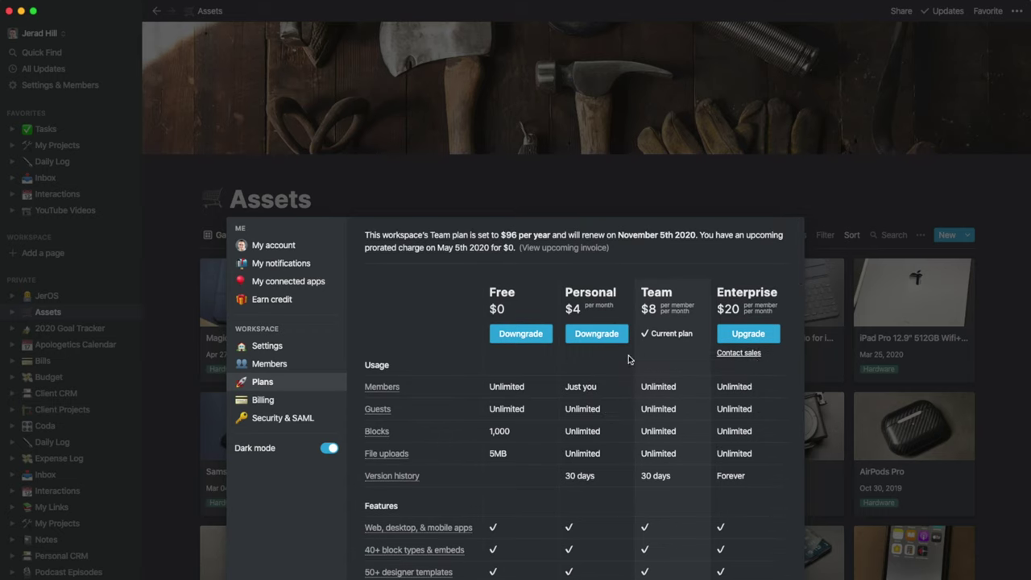
pyautogui.scroll(-1, 677, 380)
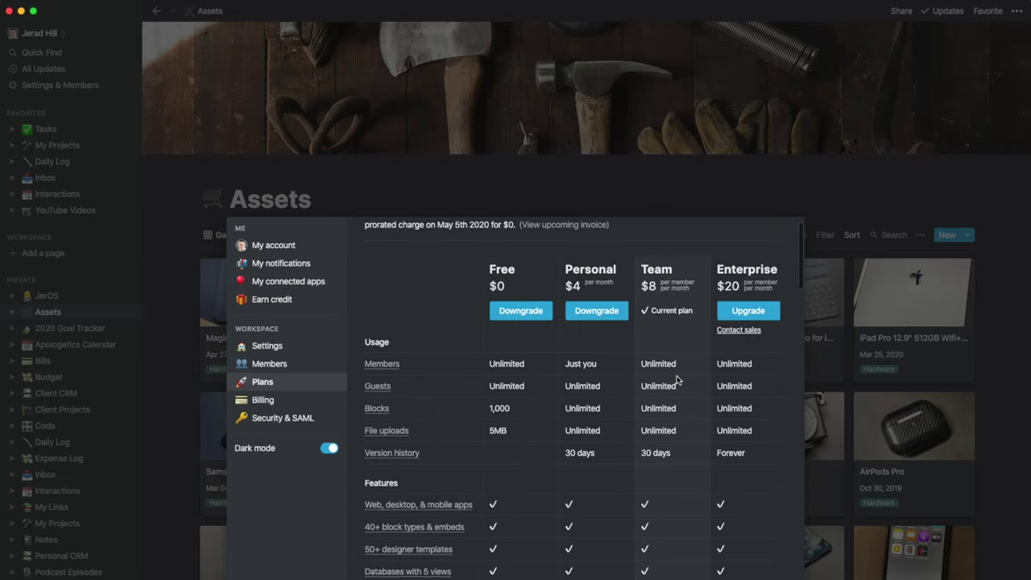
pyautogui.scroll(1, 677, 380)
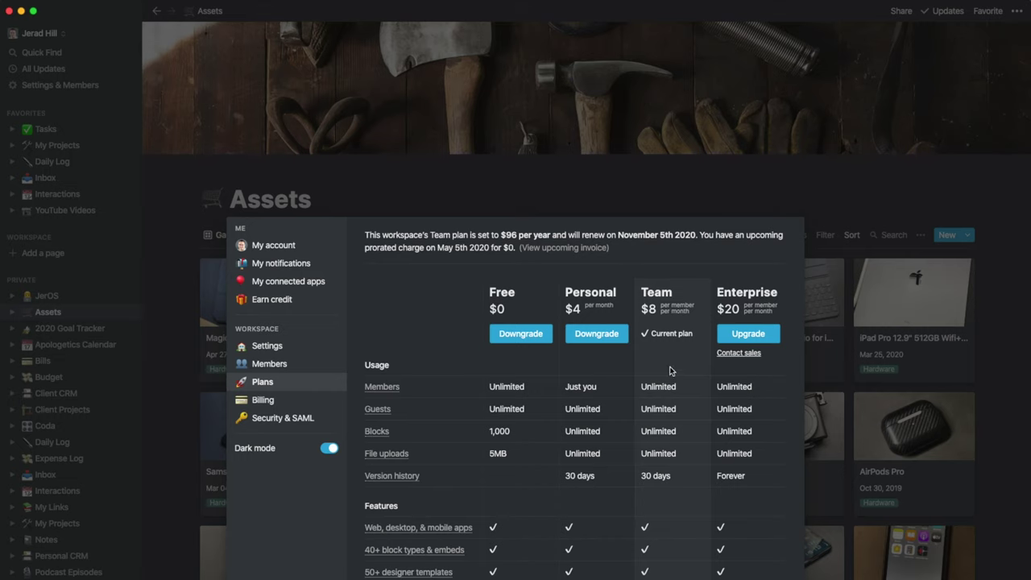
pyautogui.scroll(-3, 664, 360)
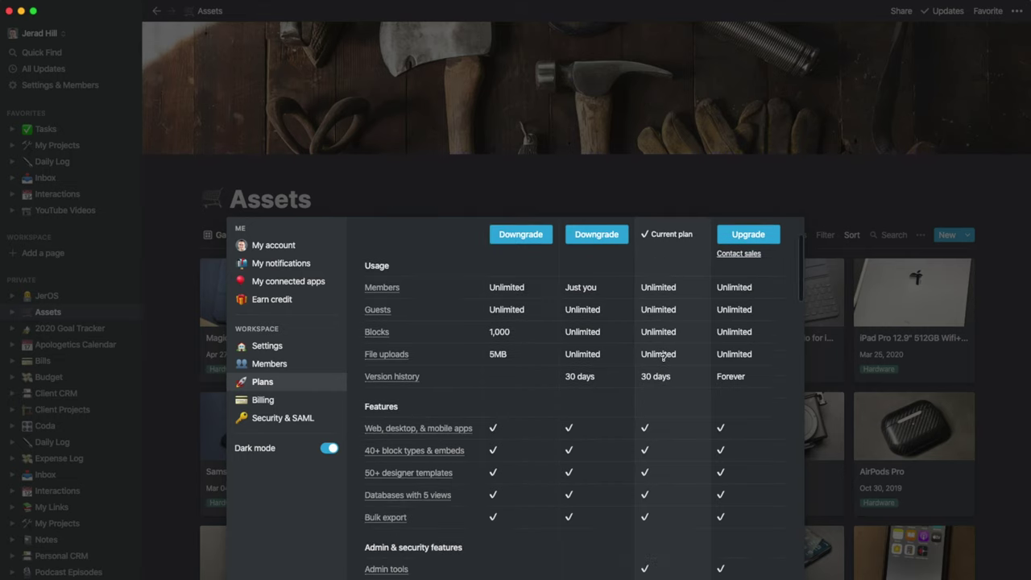
pyautogui.scroll(3, 664, 361)
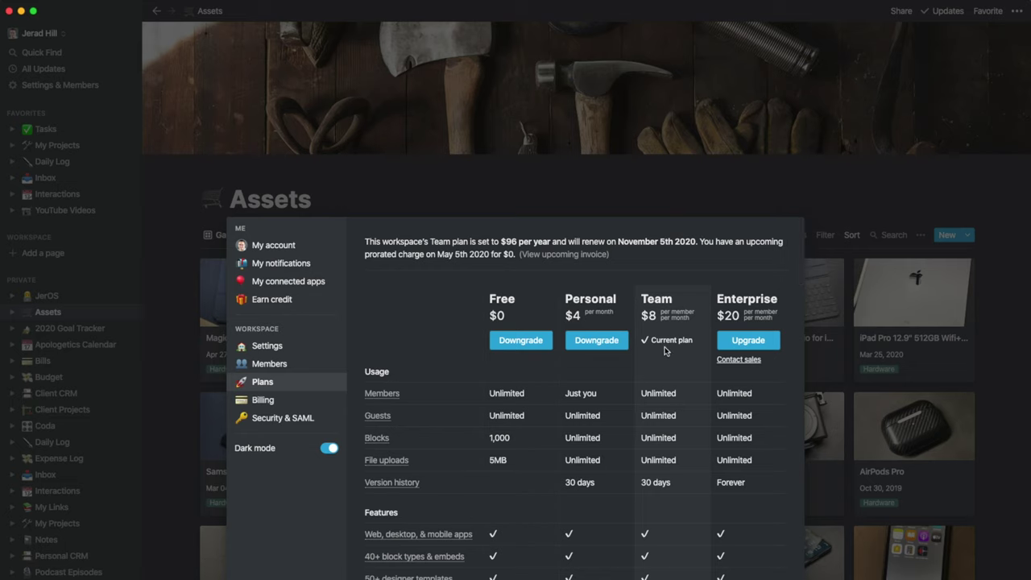
pyautogui.moveTo(659, 391)
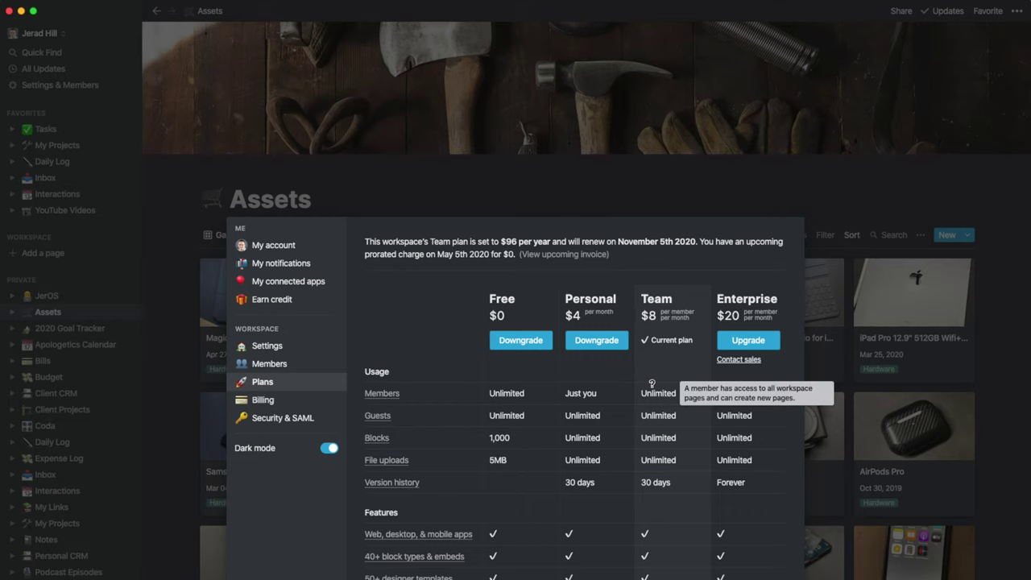
pyautogui.scroll(-3, 651, 384)
pyautogui.scroll(3, 652, 384)
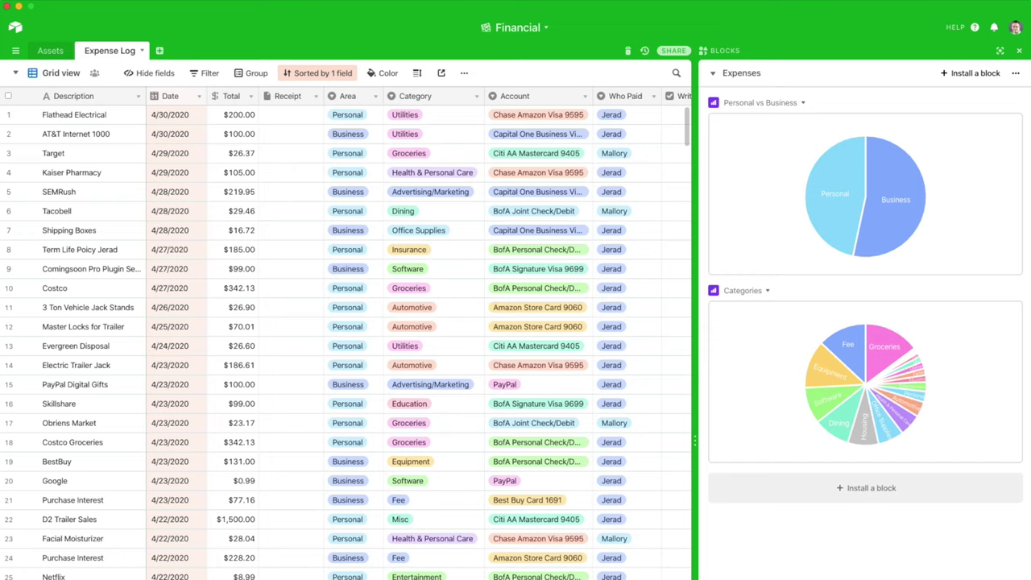
# Step: Reopen the Financial base from the bases list, display its Assets table and hide the blocks panel
pyautogui.click(15, 26)
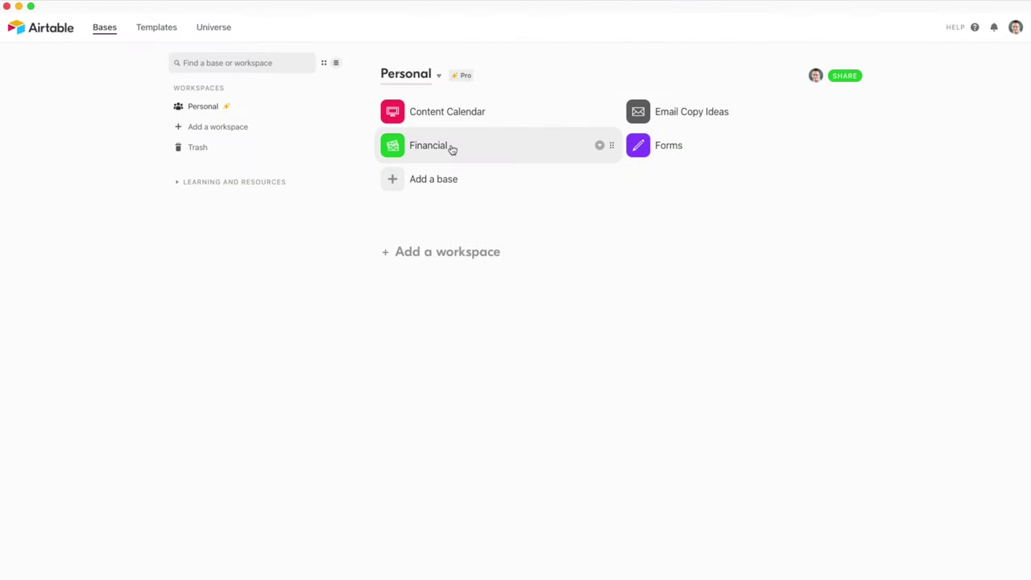
pyautogui.click(451, 150)
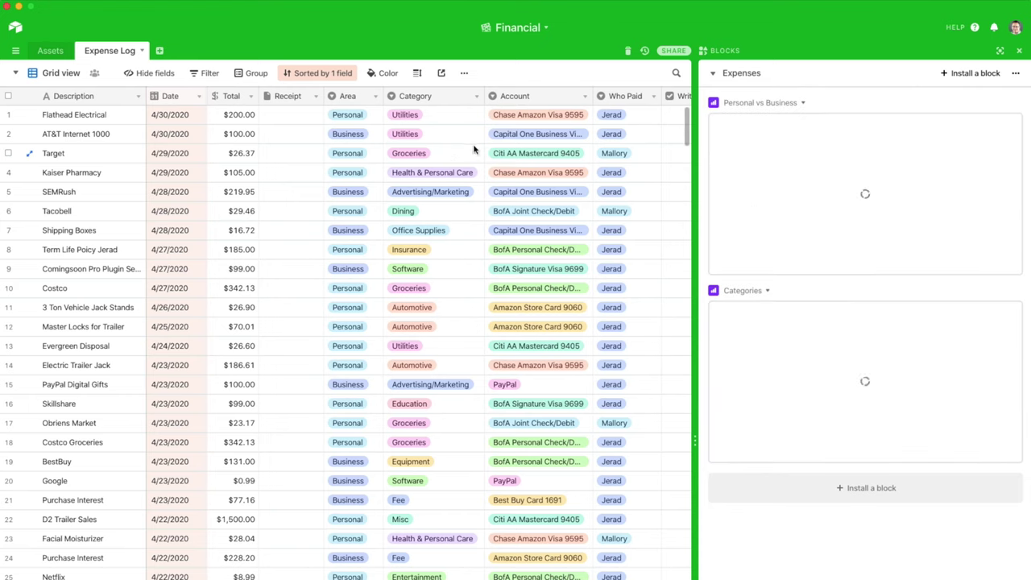
pyautogui.moveTo(838, 180)
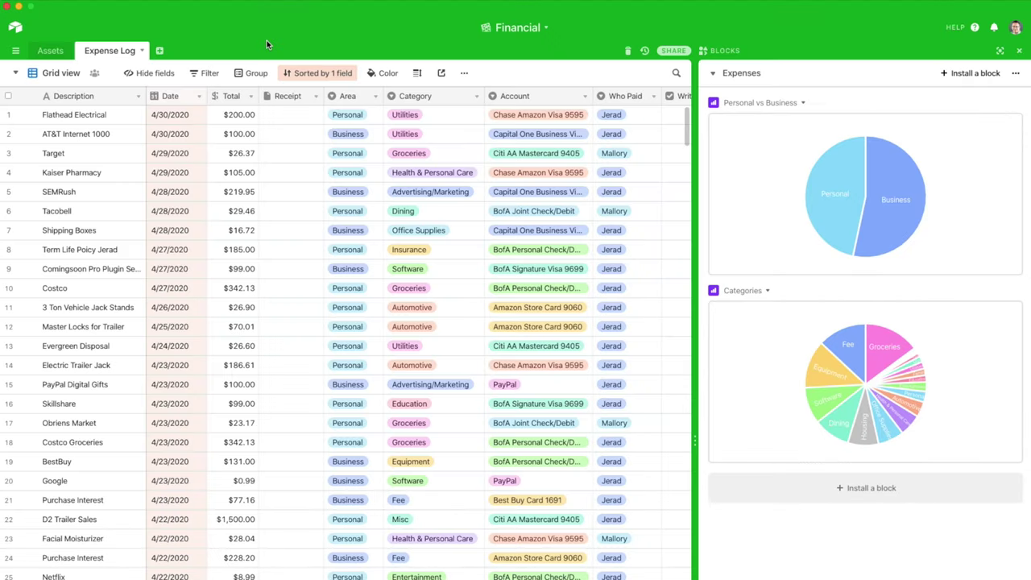
pyautogui.click(50, 50)
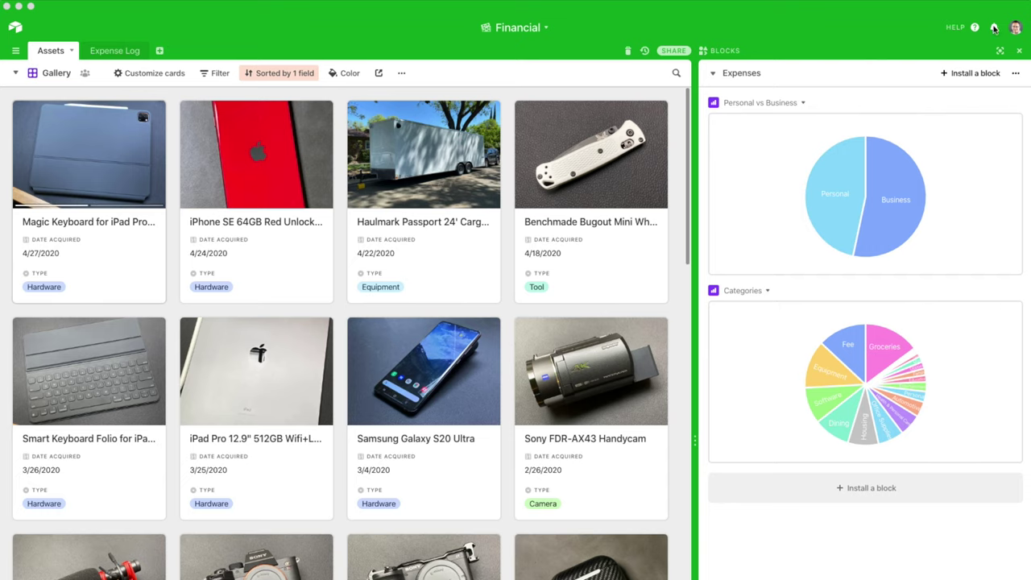
pyautogui.click(1021, 51)
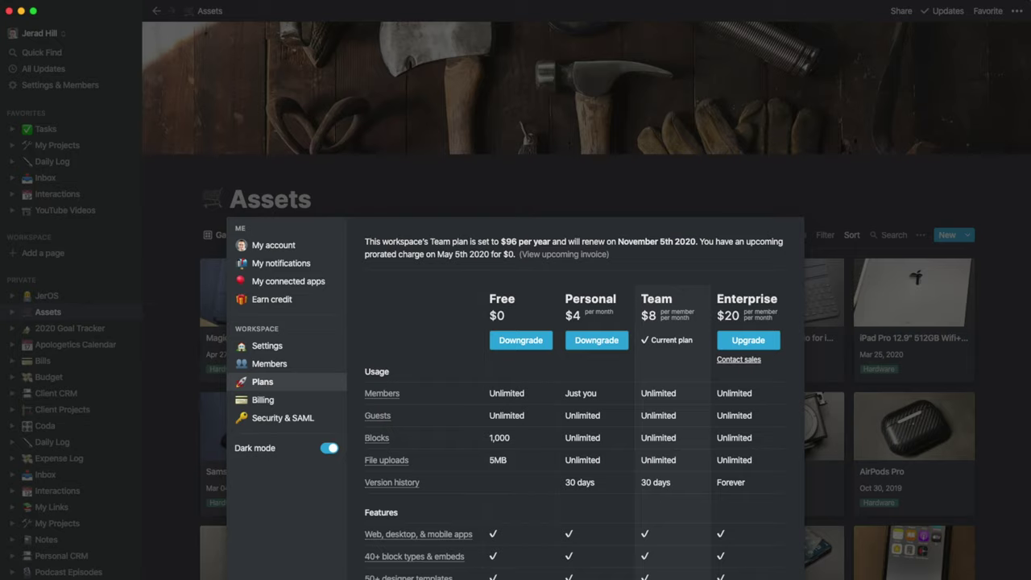
# Step: Switch to Notion, close the plan comparison and browse the templates listed on the Templates page
pyautogui.press('Escape')
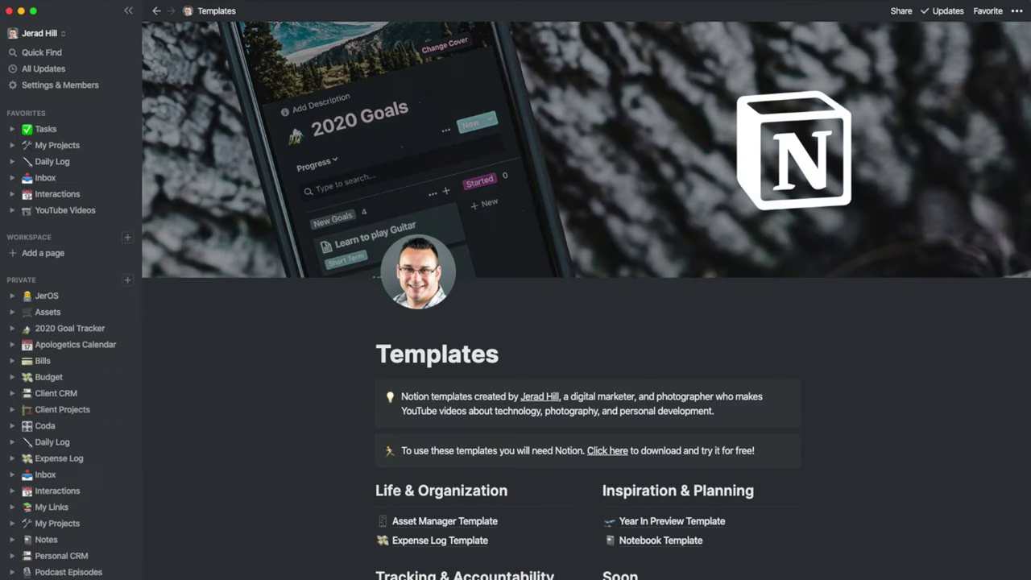
pyautogui.scroll(-5, 489, 489)
pyautogui.scroll(5, 489, 489)
pyautogui.scroll(-3, 269, 427)
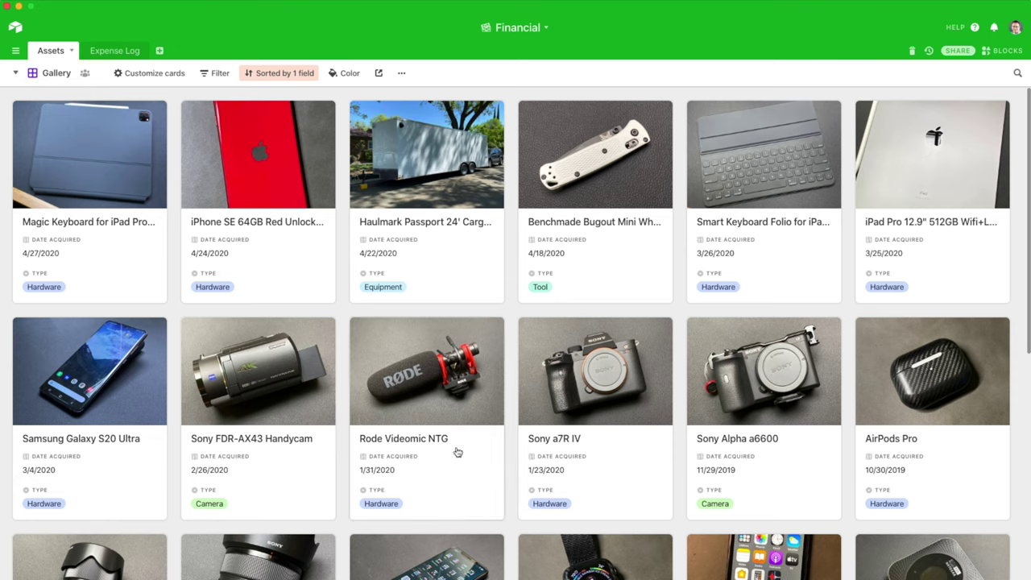
# Step: Switch to Airtable and browse the asset cards in the Assets table's Gallery view
pyautogui.scroll(-2, 461, 471)
pyautogui.scroll(2, 461, 472)
pyautogui.click(659, 371)
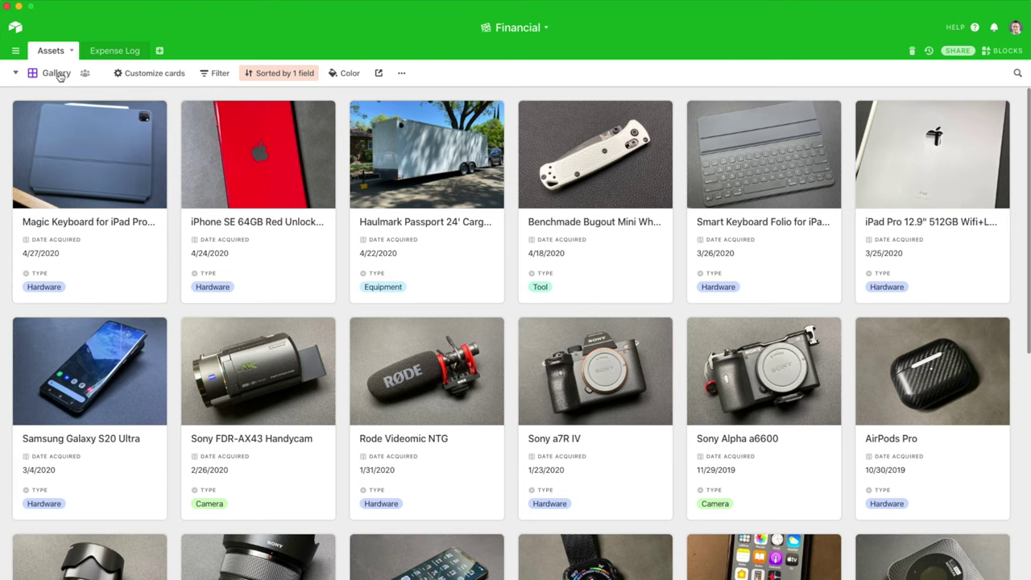
pyautogui.click(57, 73)
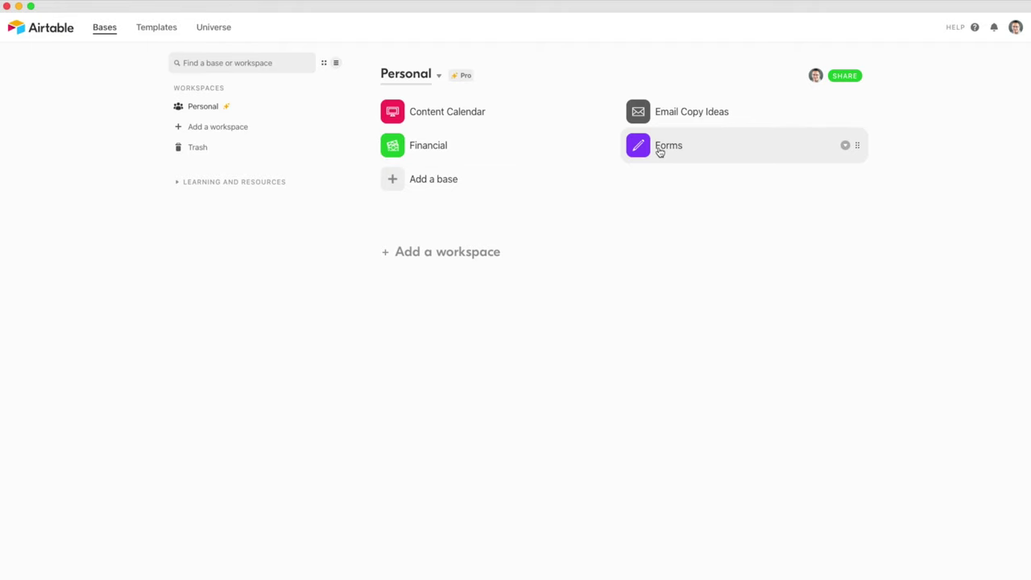
# Step: Open the Forms base, display the Introduction to WordPress Survey form view and look through its questions
pyautogui.click(660, 152)
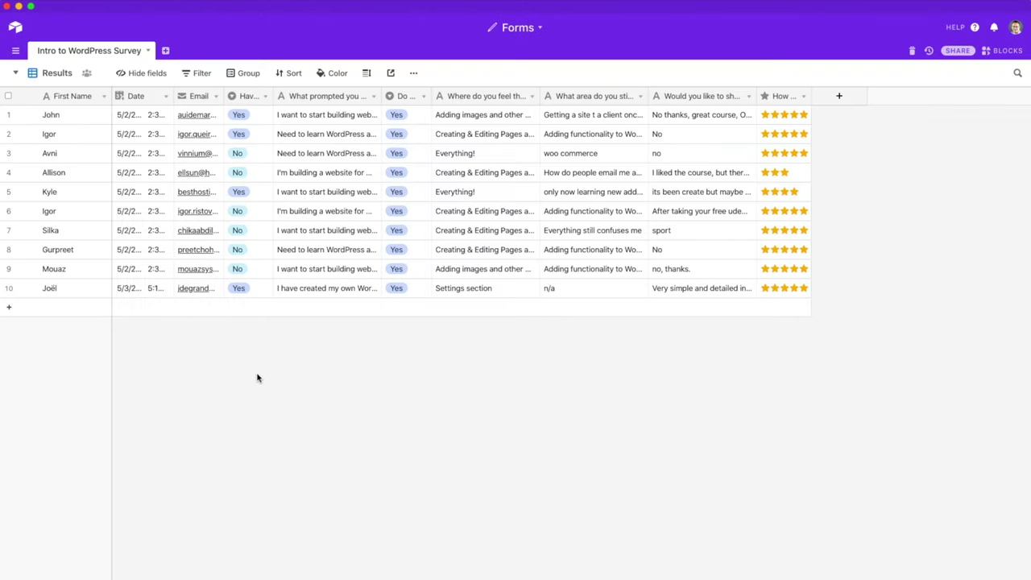
pyautogui.click(48, 73)
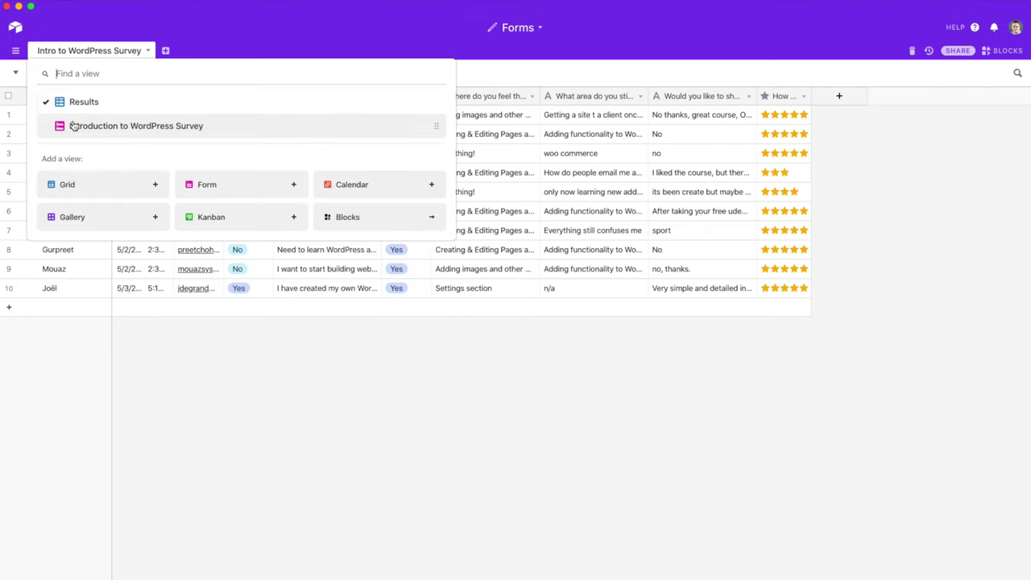
pyautogui.click(74, 126)
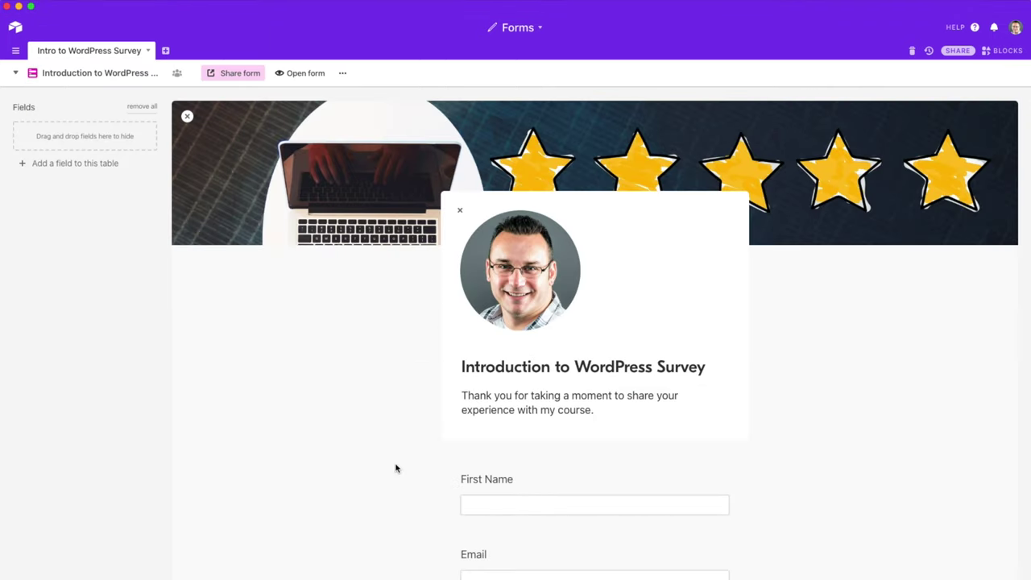
pyautogui.scroll(-2, 392, 470)
pyautogui.scroll(-10, 393, 470)
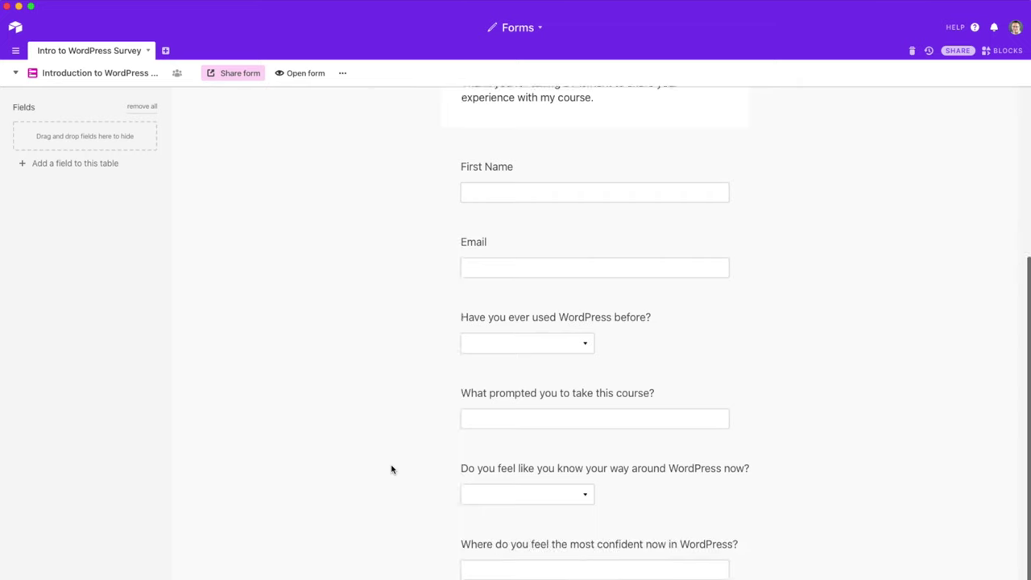
pyautogui.scroll(10, 635, 343)
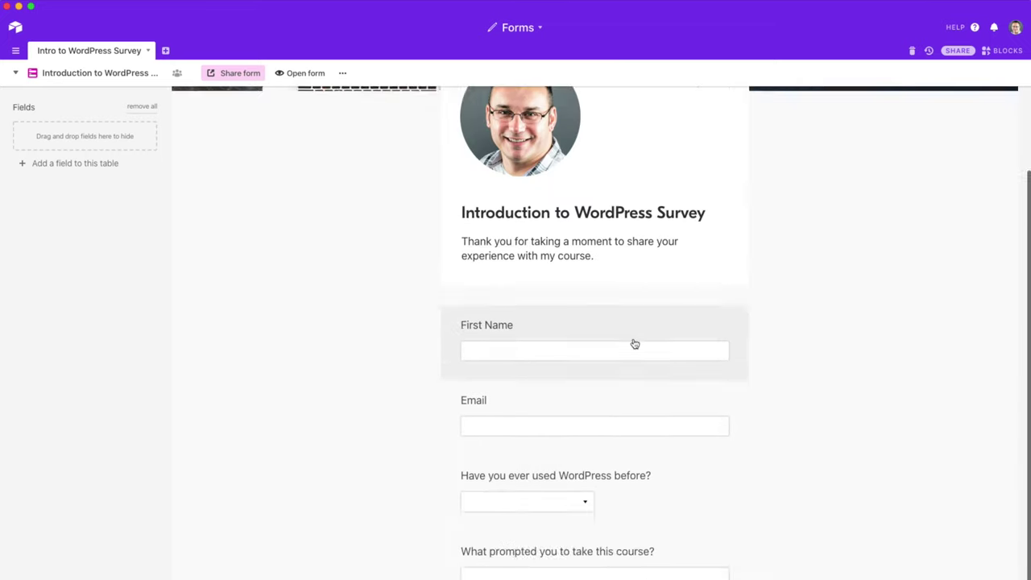
# Step: Display the survey's responses in the Results grid and check the table's list of views
pyautogui.click(103, 74)
pyautogui.click(74, 105)
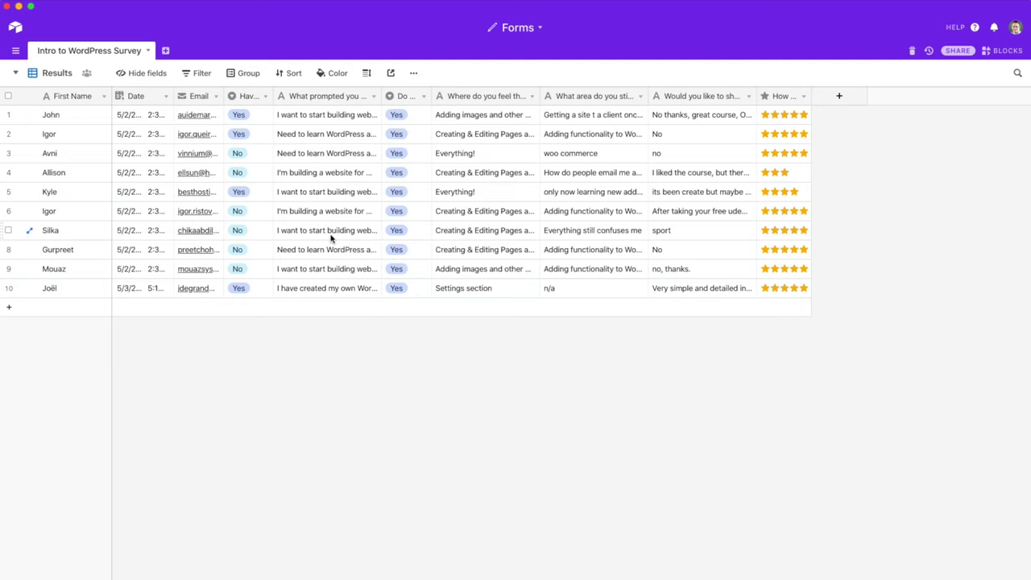
pyautogui.click(67, 75)
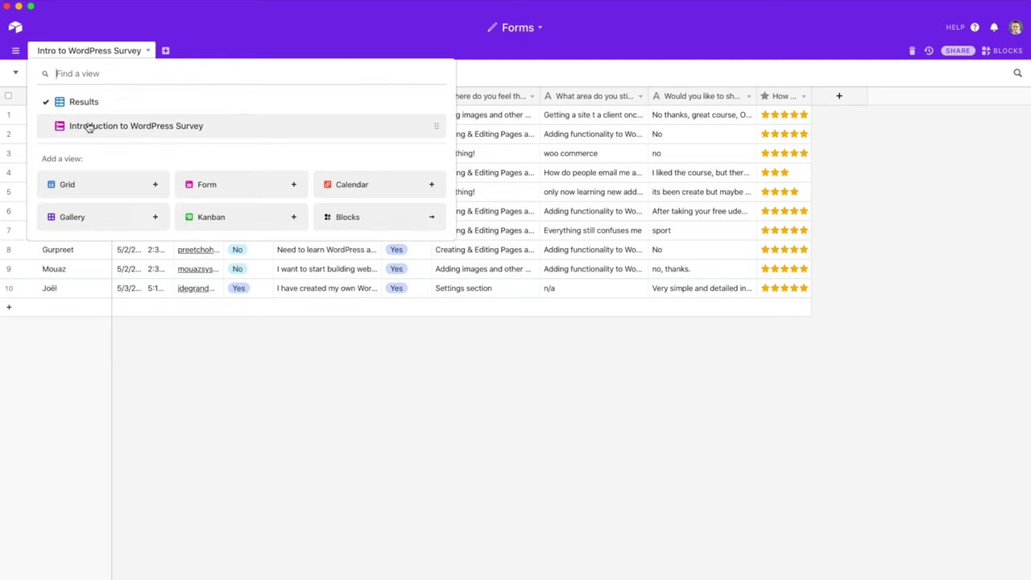
# Step: Leave the Forms base, open the Financial base and display the Assets table in the Gallery view
pyautogui.click(216, 26)
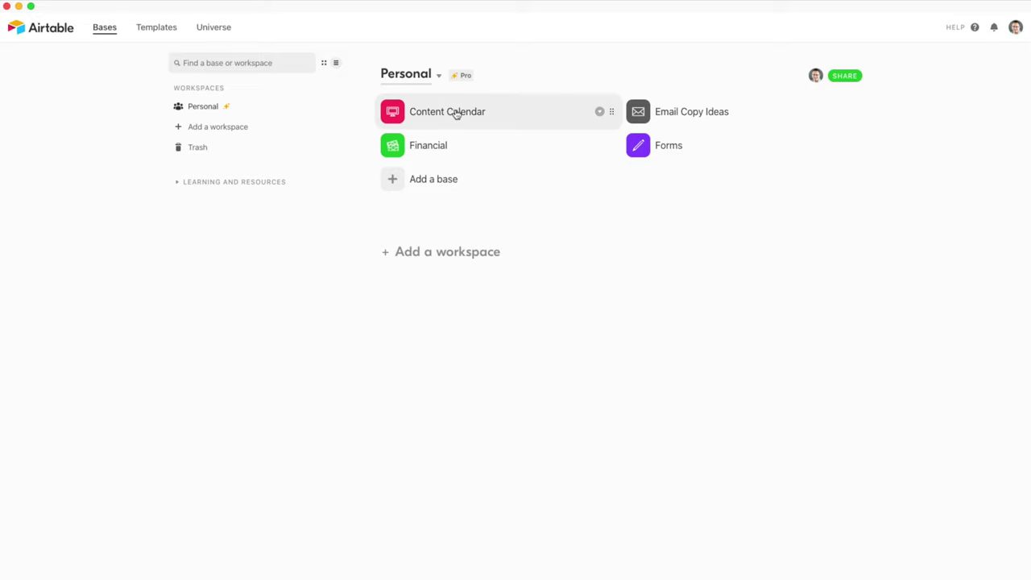
pyautogui.click(444, 147)
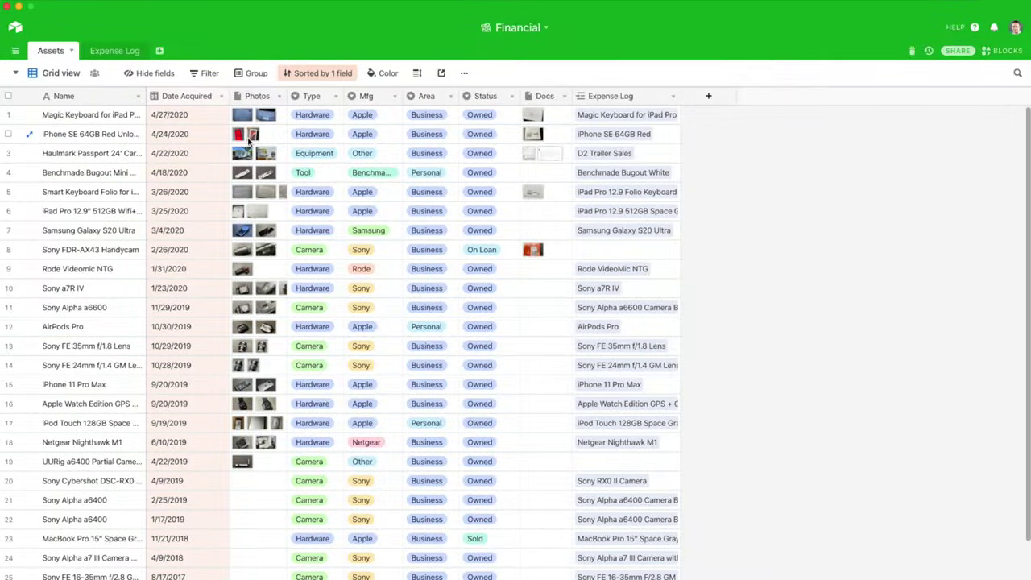
pyautogui.click(52, 73)
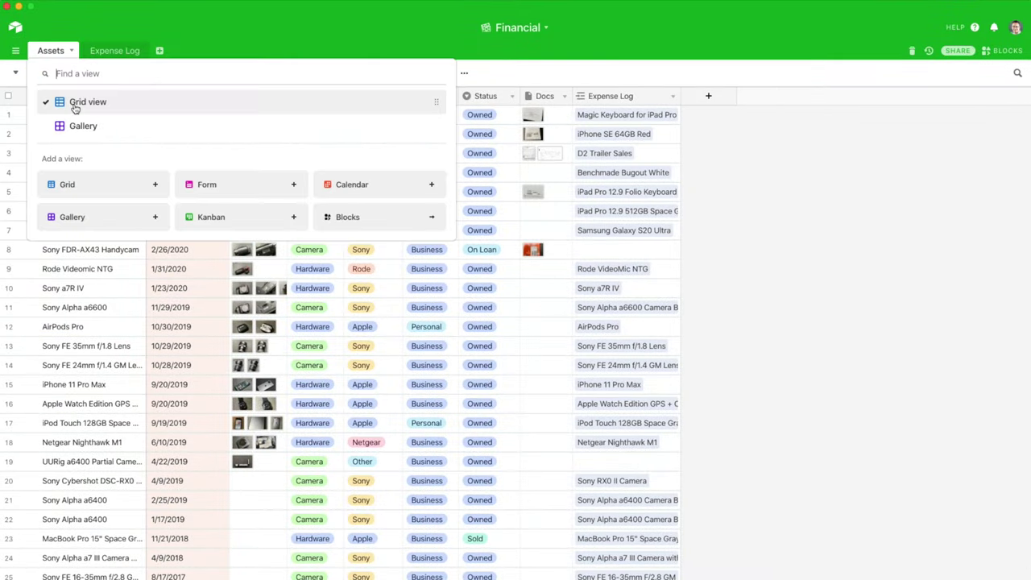
pyautogui.click(80, 125)
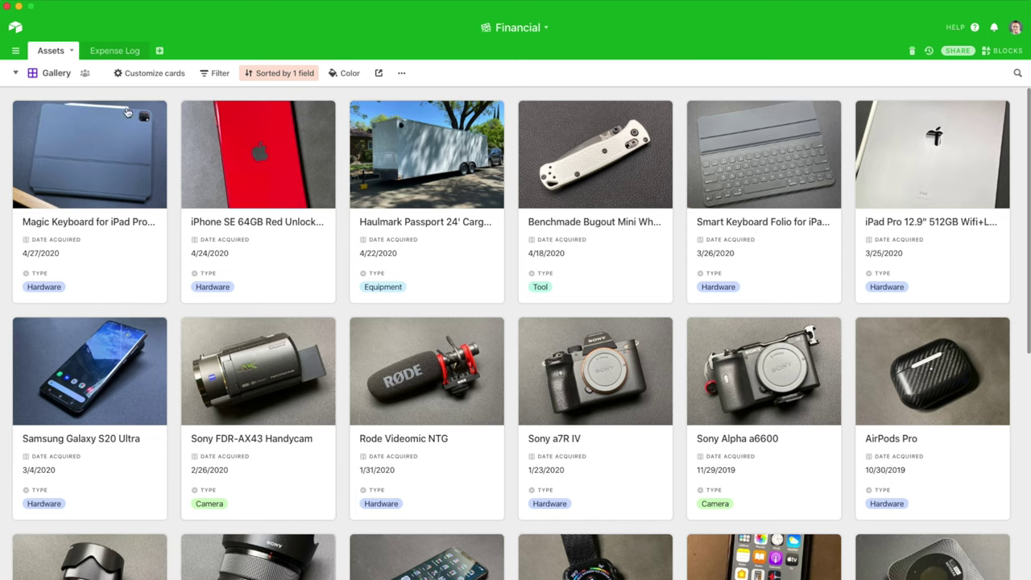
pyautogui.click(345, 73)
pyautogui.click(441, 77)
# Step: Reopen the Financial base from the bases list and compare its Expense Log and Assets tables
pyautogui.click(15, 28)
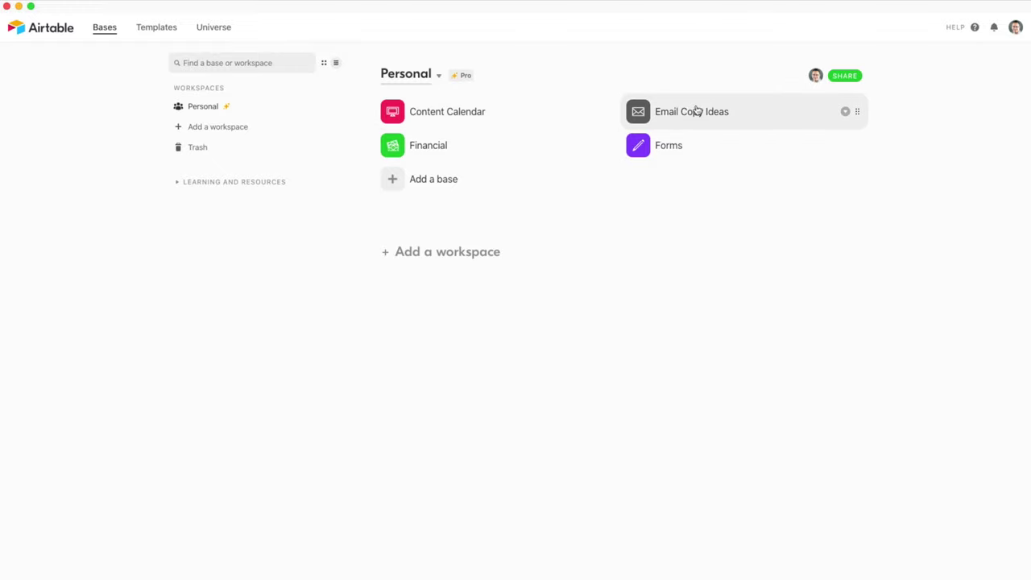
pyautogui.click(448, 146)
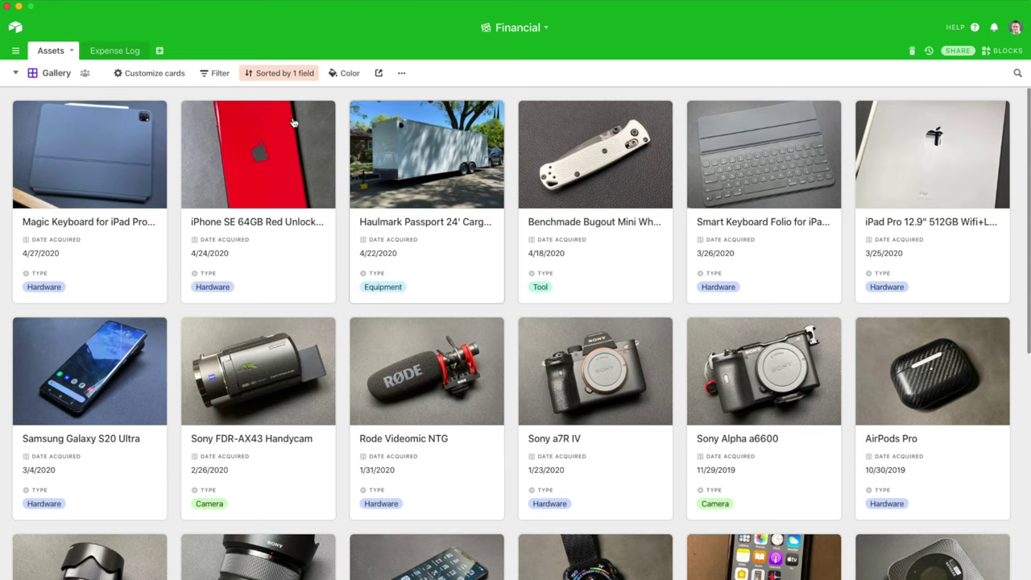
pyautogui.click(102, 53)
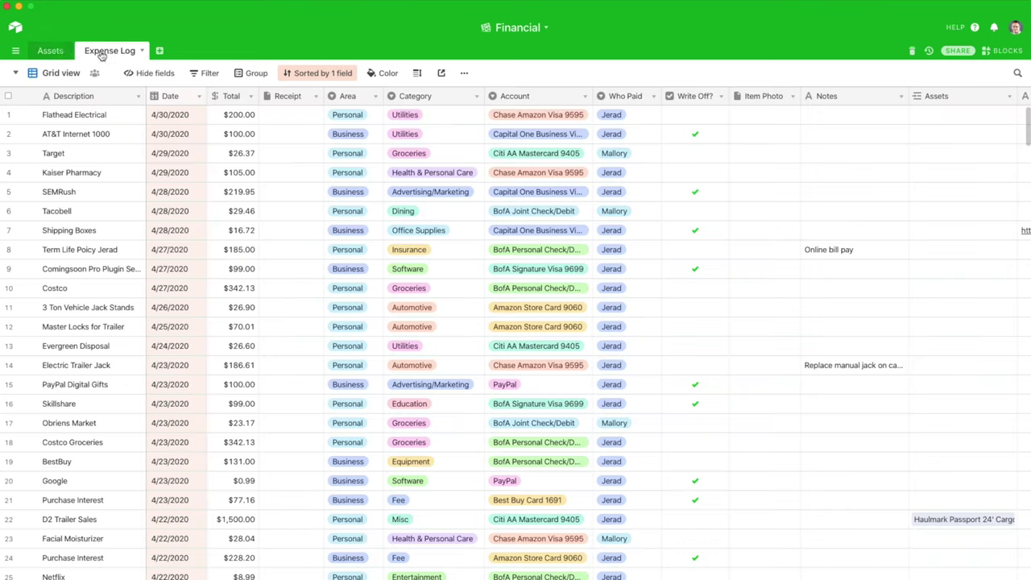
pyautogui.click(51, 51)
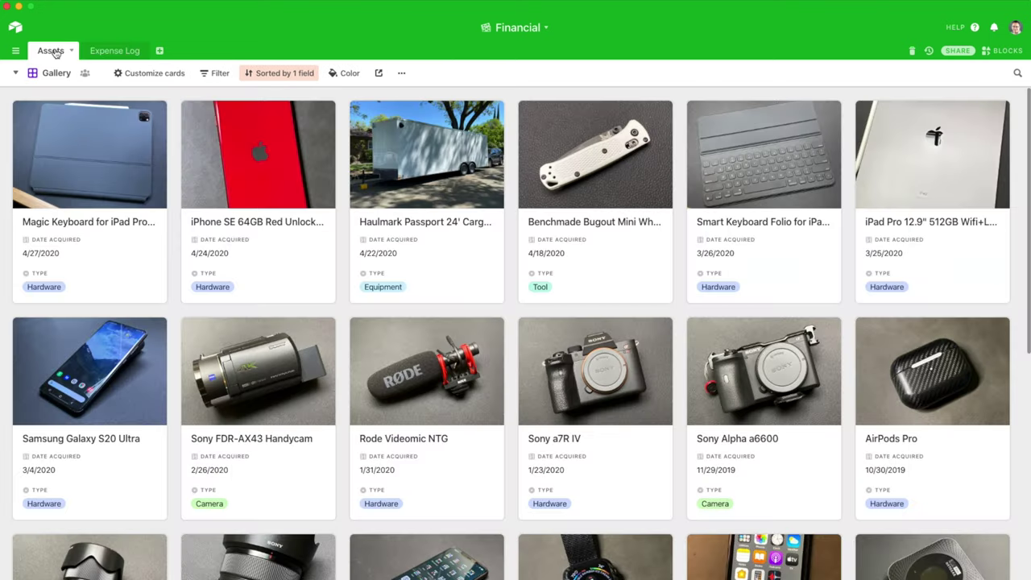
pyautogui.click(101, 51)
# Step: Return to the bases list, open Financial again, alternate between Assets and Expense Log, and leave the base
pyautogui.click(15, 27)
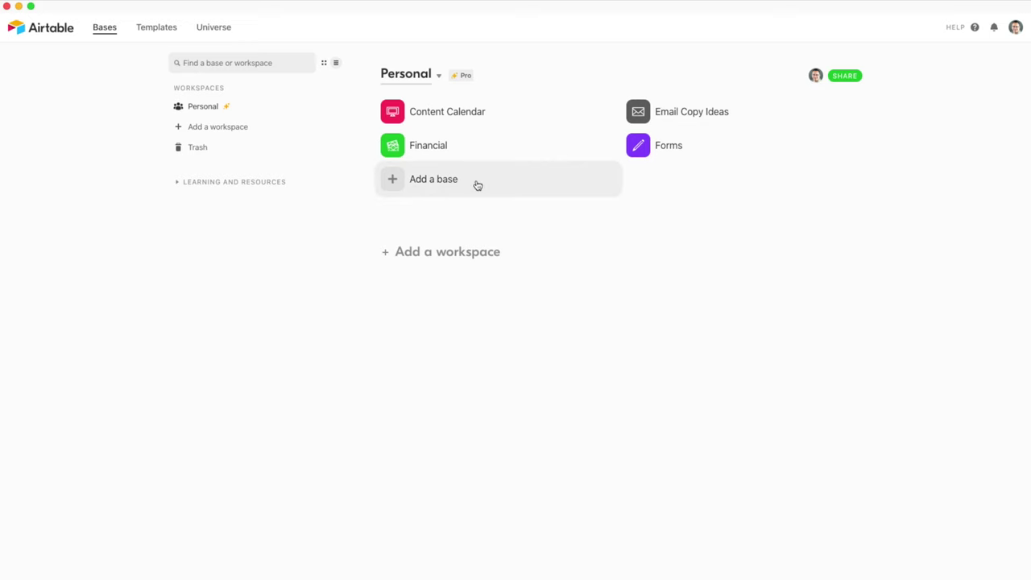
pyautogui.click(401, 146)
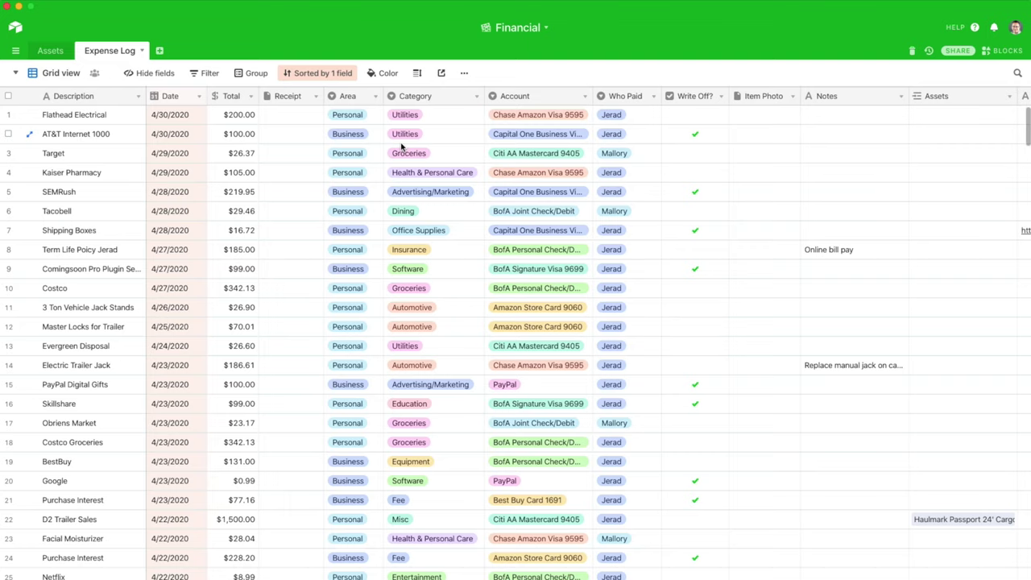
pyautogui.click(48, 51)
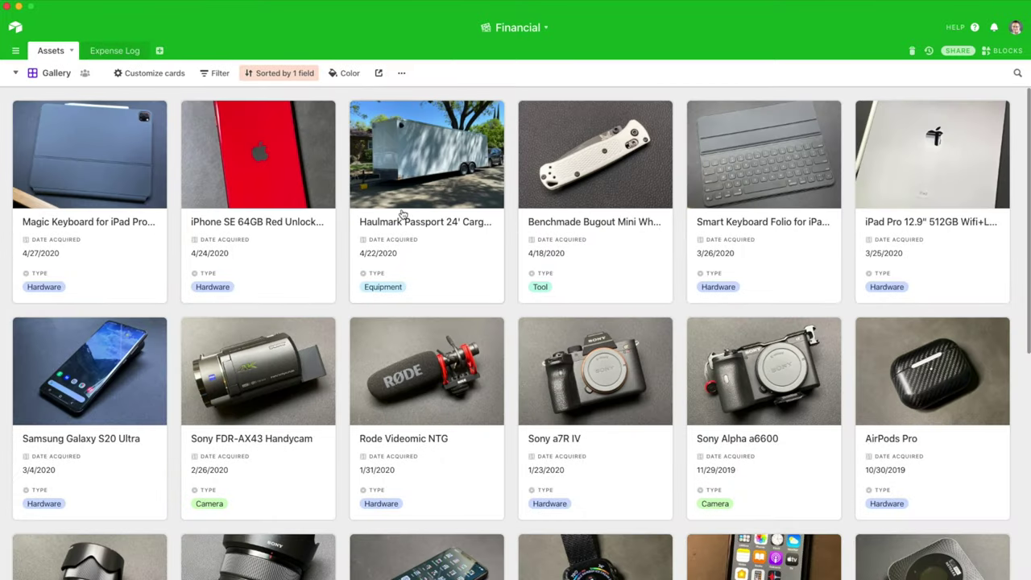
pyautogui.click(142, 54)
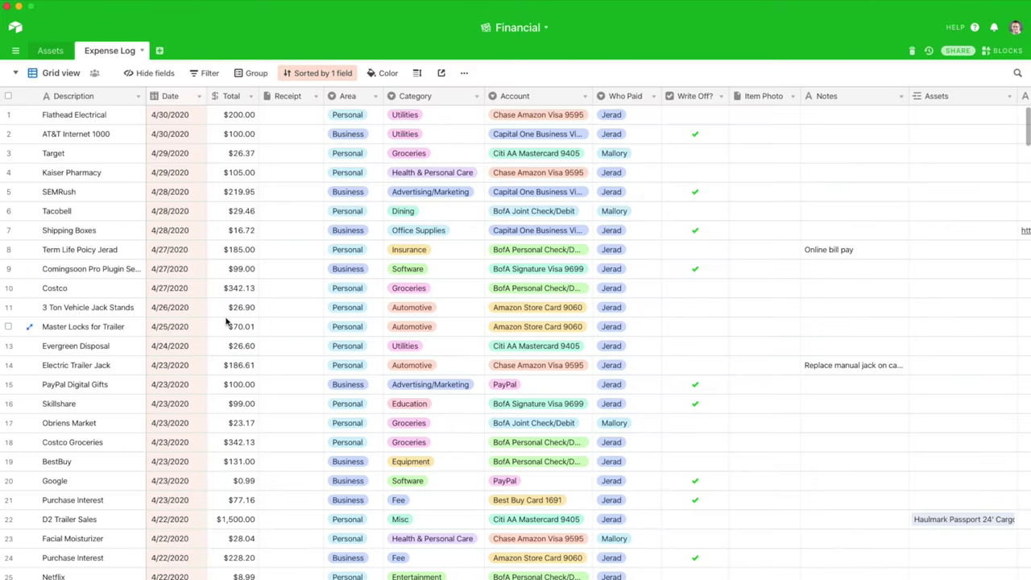
pyautogui.click(53, 51)
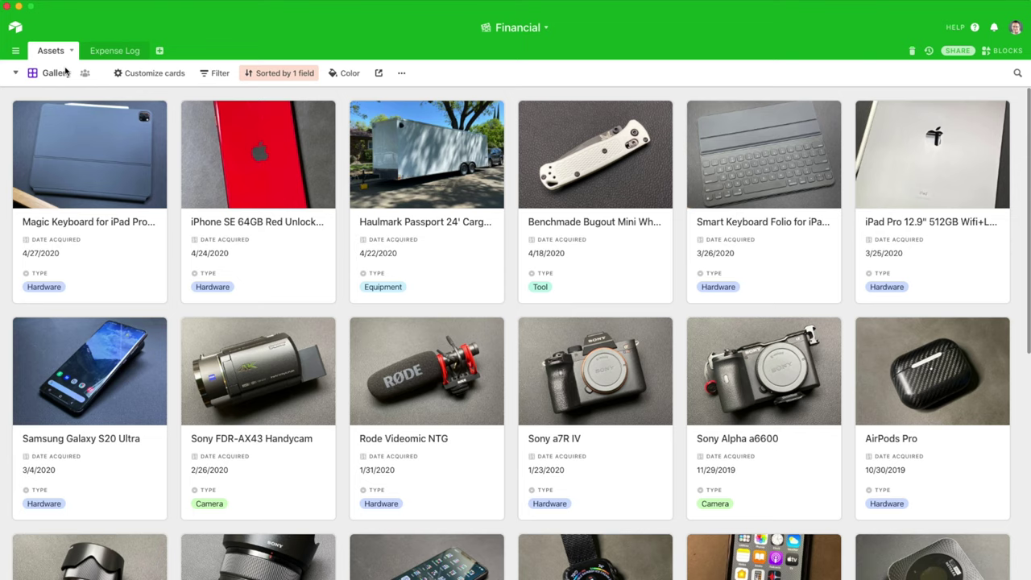
pyautogui.click(125, 51)
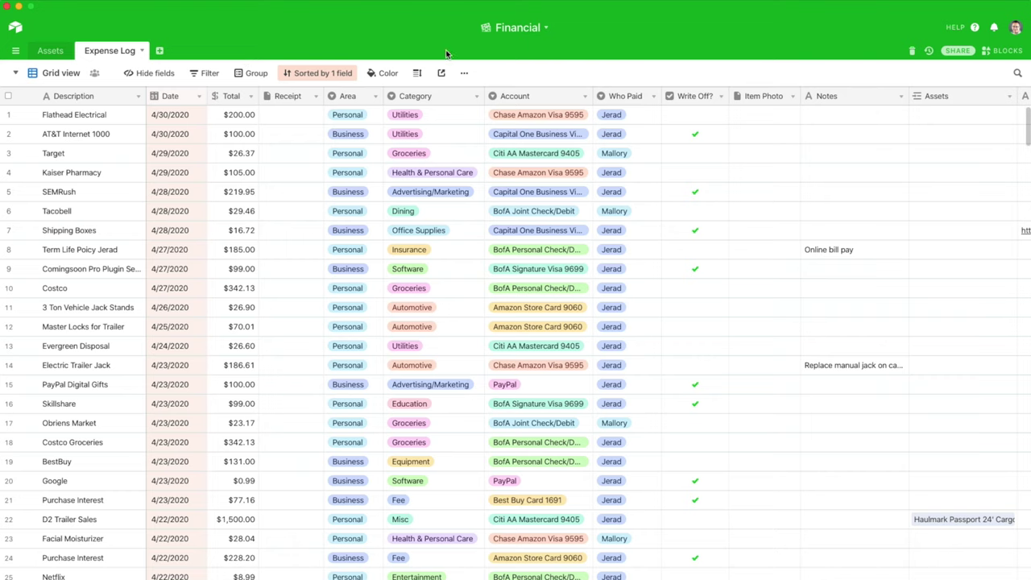
pyautogui.click(42, 51)
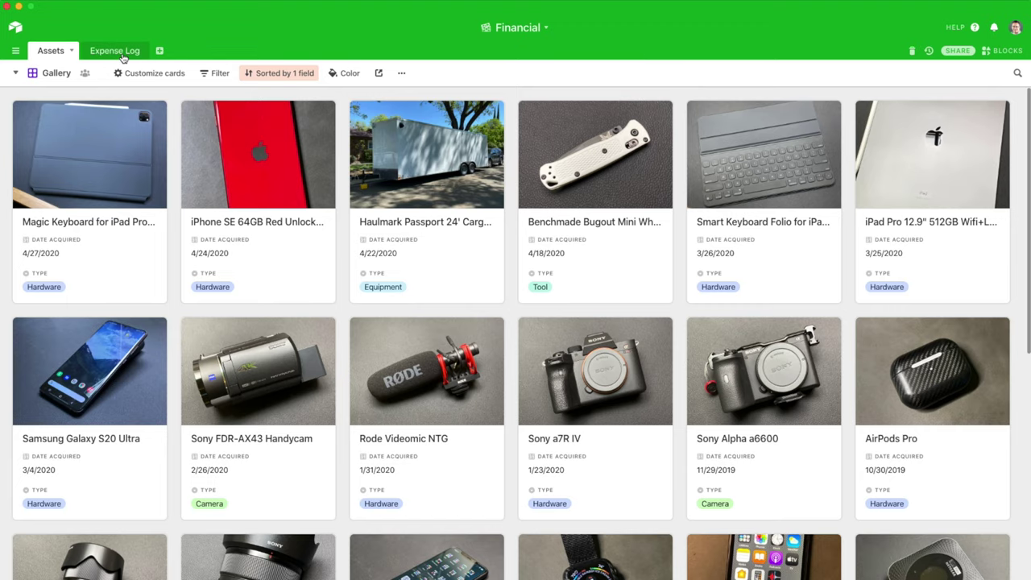
pyautogui.click(14, 27)
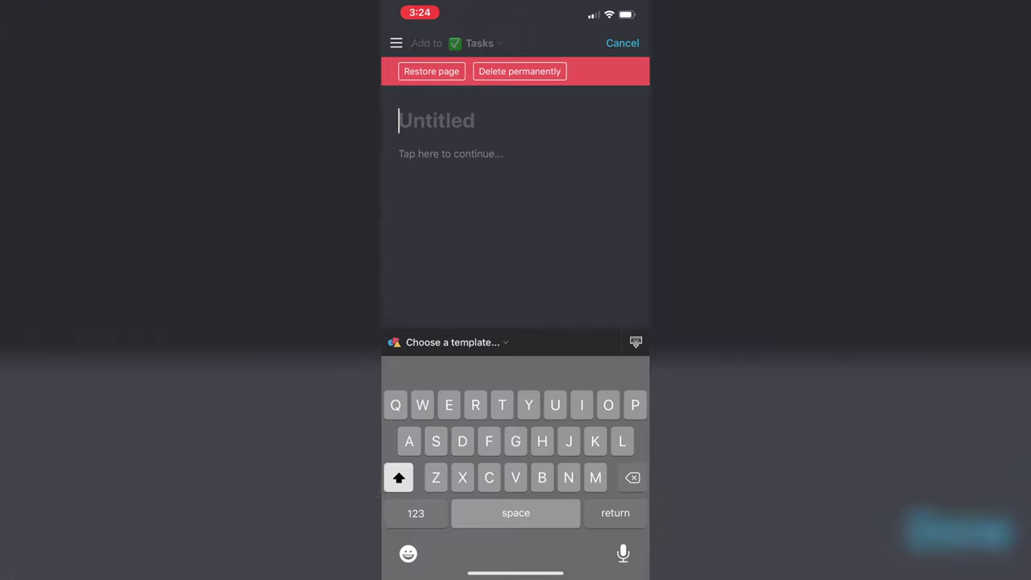
# Step: In the Notion mobile app, review the new-page properties for Expense Log and YouTube Videos and pick another destination database
pyautogui.scroll(-3, 515, 241)
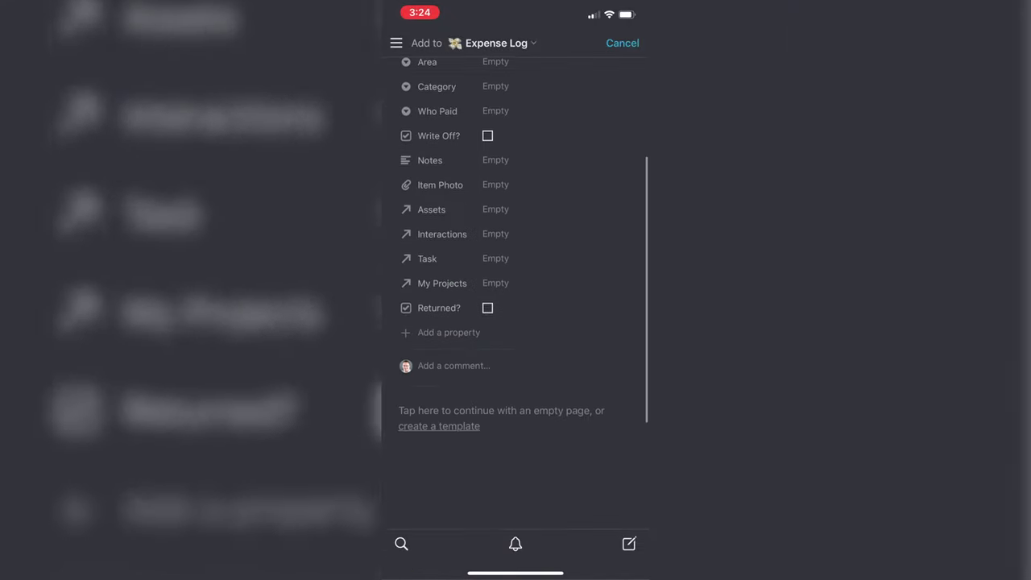
pyautogui.scroll(3, 516, 242)
pyautogui.click(496, 43)
pyautogui.scroll(-5, 515, 322)
pyautogui.click(456, 456)
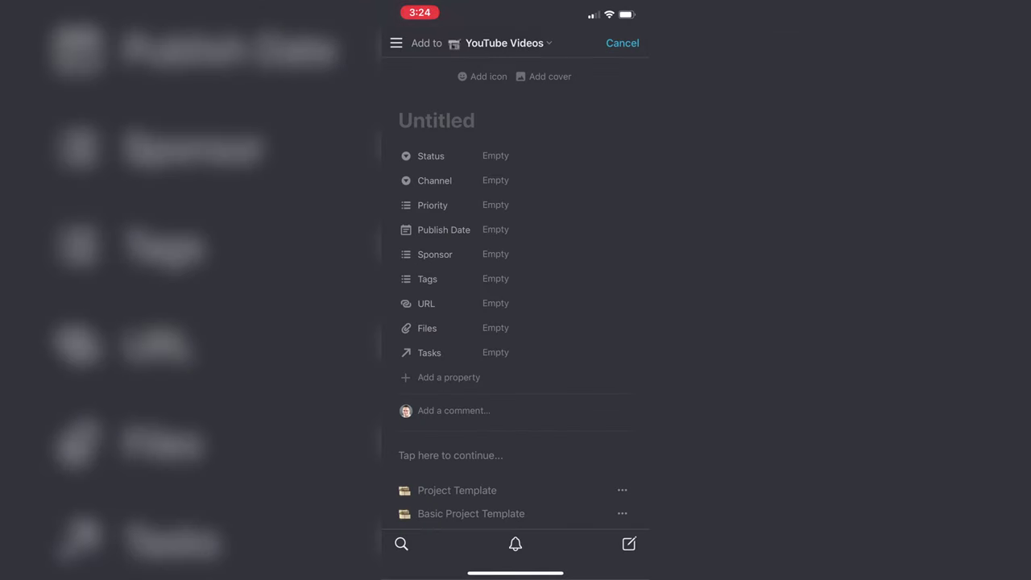
pyautogui.click(504, 42)
pyautogui.scroll(-5, 516, 322)
pyautogui.click(437, 276)
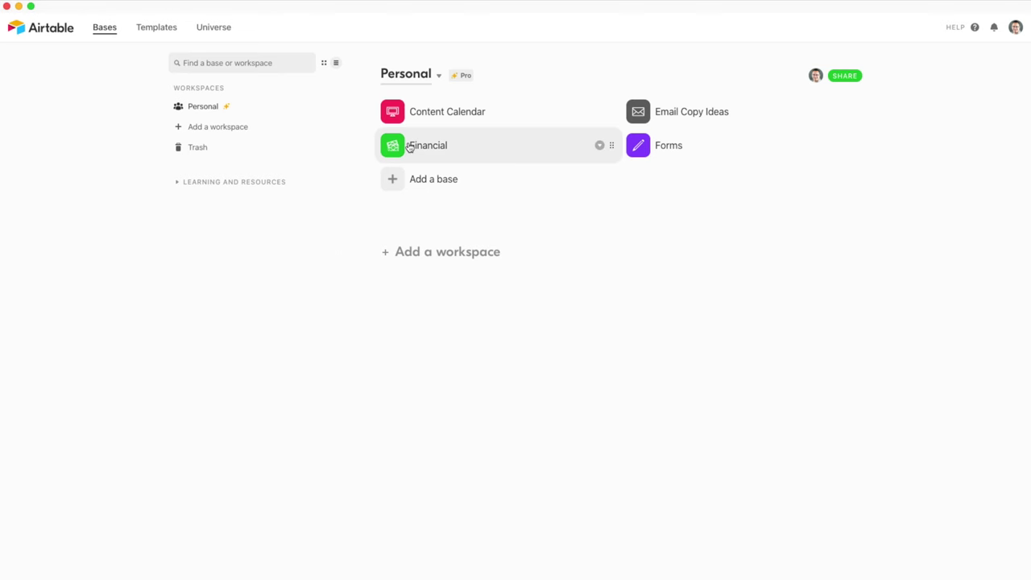
# Step: View the Expense Log and Assets tables of the Financial base, and switch to Notion to open its Assets page
pyautogui.click(409, 147)
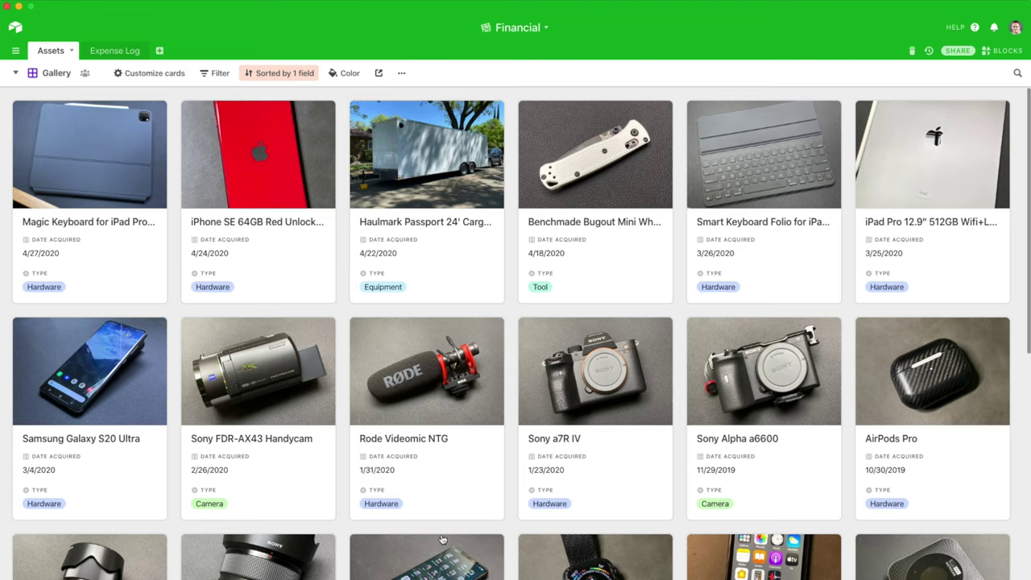
pyautogui.click(108, 52)
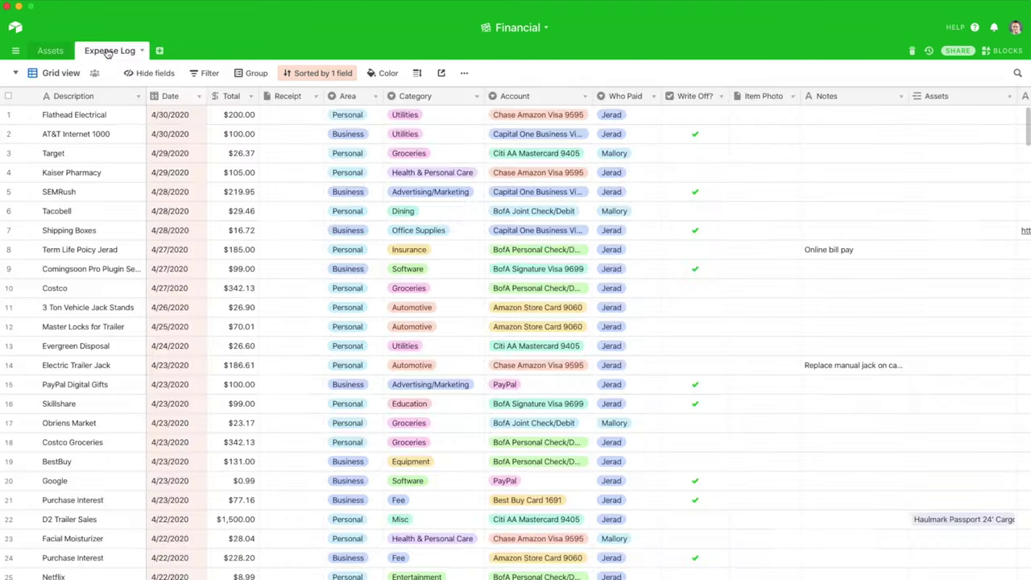
pyautogui.click(66, 53)
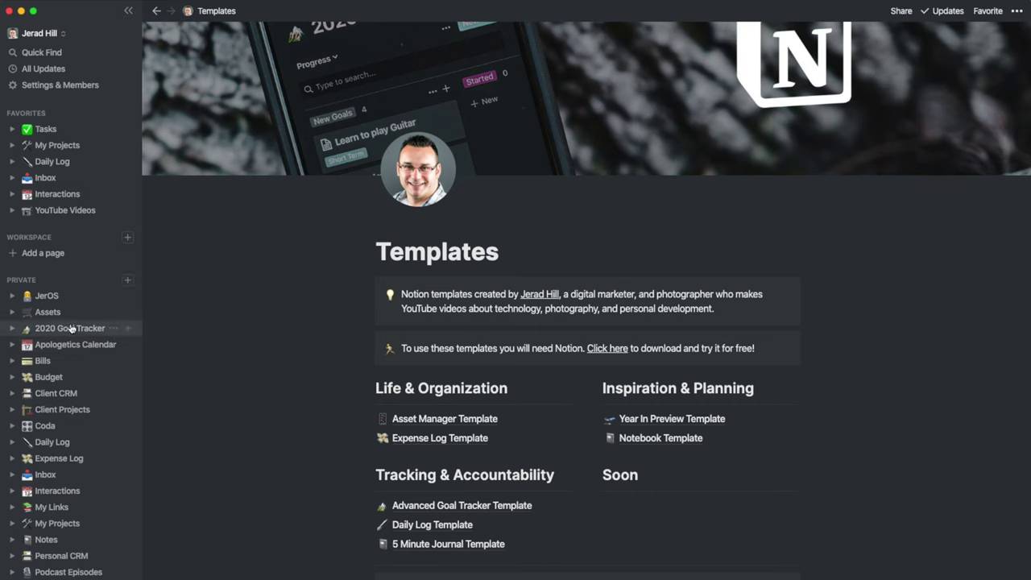
pyautogui.click(95, 317)
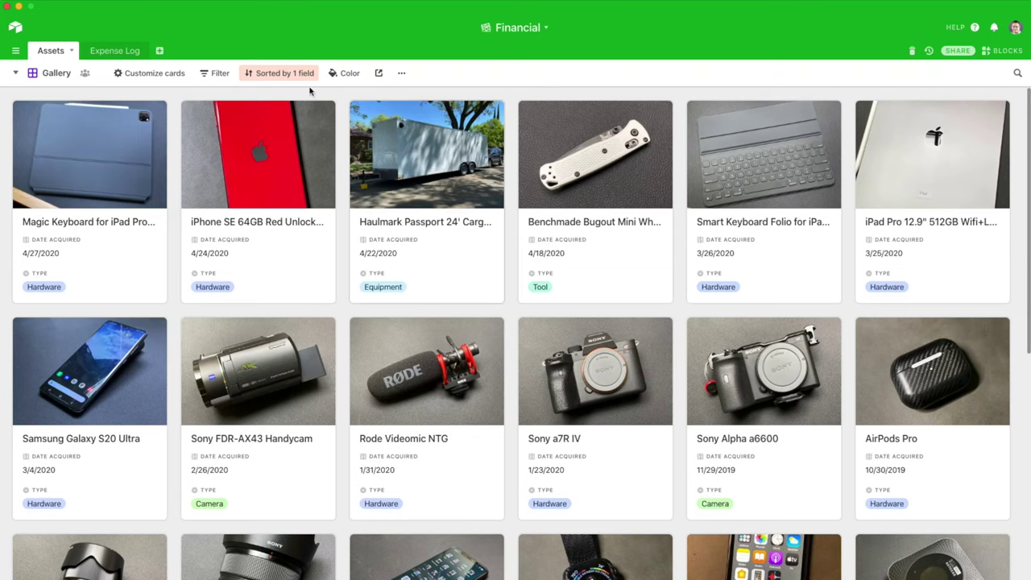
# Step: In Airtable, show and hide the Financial base's blocks, and view the Magic Keyboard, iPhone SE and Sony FDR-AX43 Handycam asset records
pyautogui.click(1002, 50)
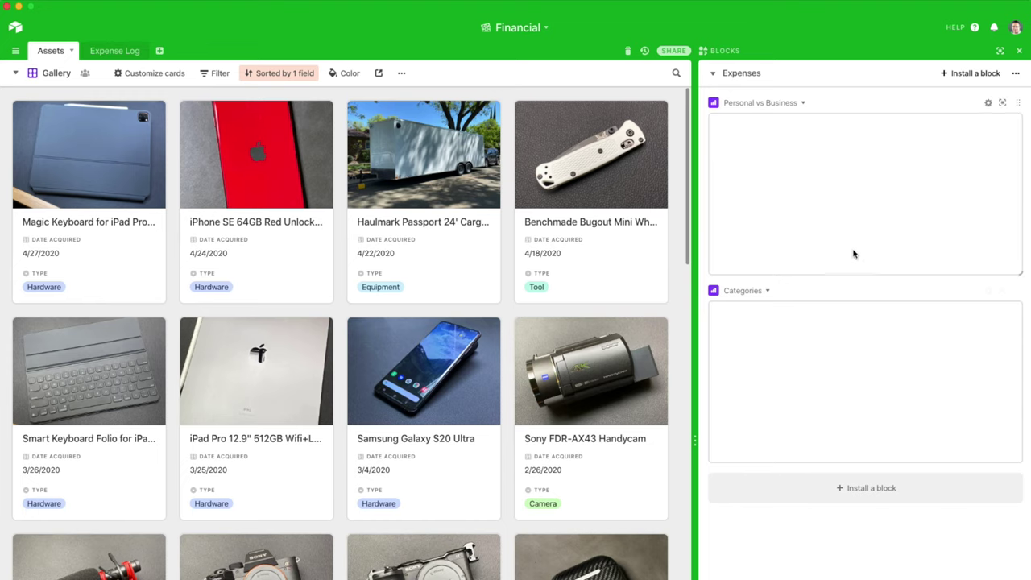
pyautogui.click(724, 50)
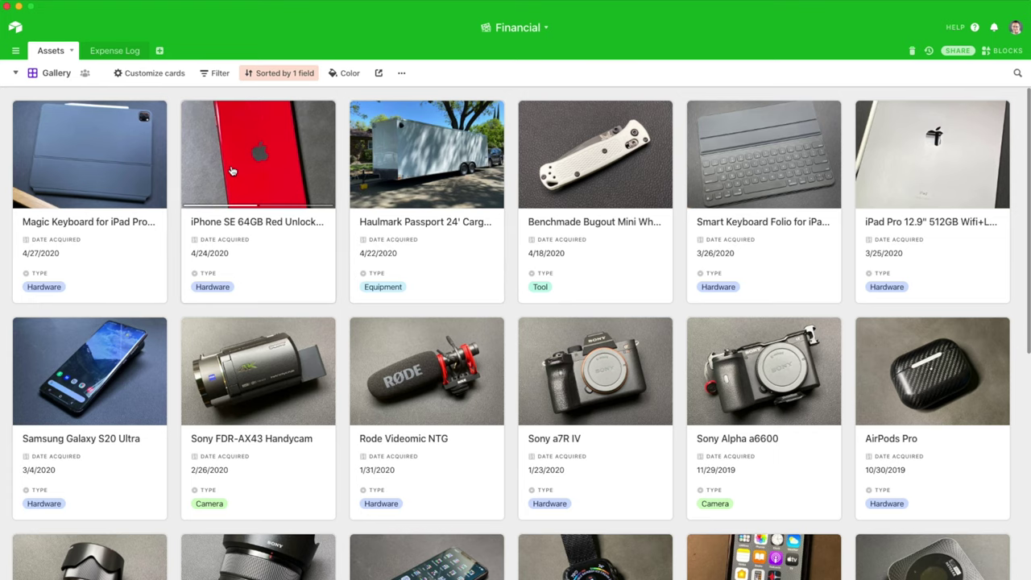
pyautogui.click(103, 173)
pyautogui.press('Escape')
pyautogui.click(283, 148)
pyautogui.press('Escape')
pyautogui.click(254, 371)
pyautogui.press('Escape')
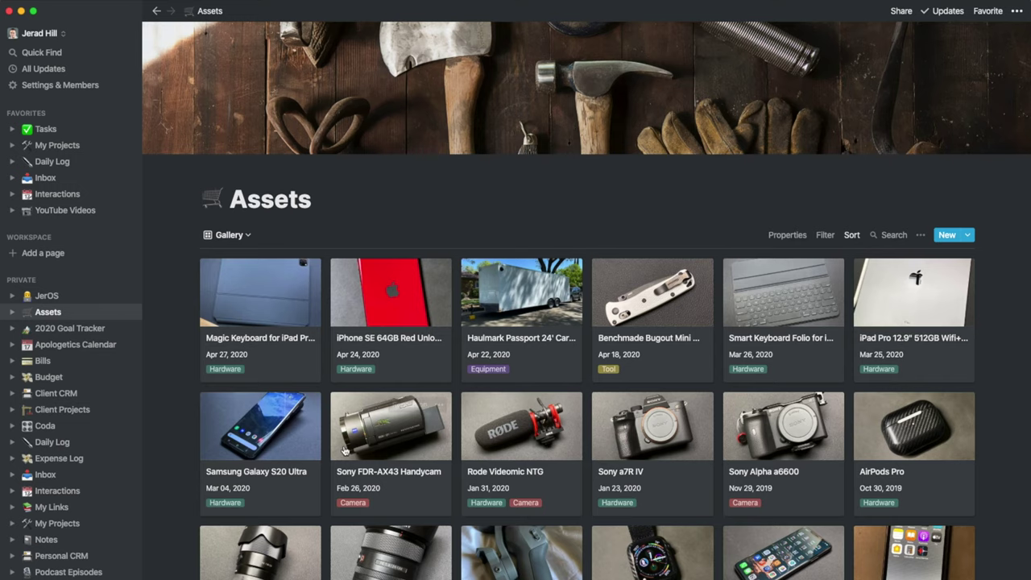
# Step: In Notion, view the Magic Keyboard, iPhone SE and Sony FDR-AX43 Handycam pages and look over the Assets gallery
pyautogui.click(276, 302)
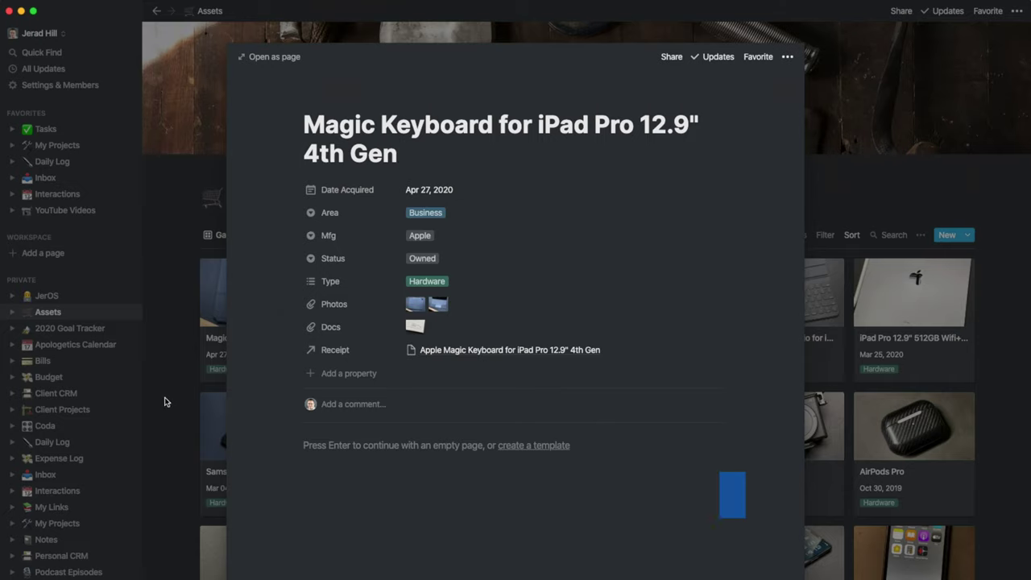
pyautogui.press('Escape')
pyautogui.click(409, 309)
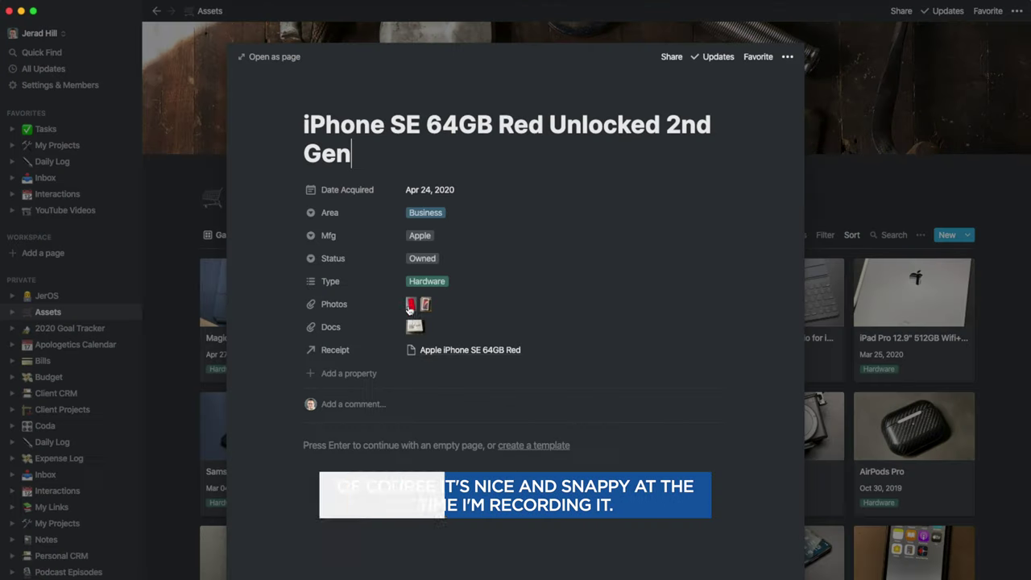
pyautogui.click(187, 392)
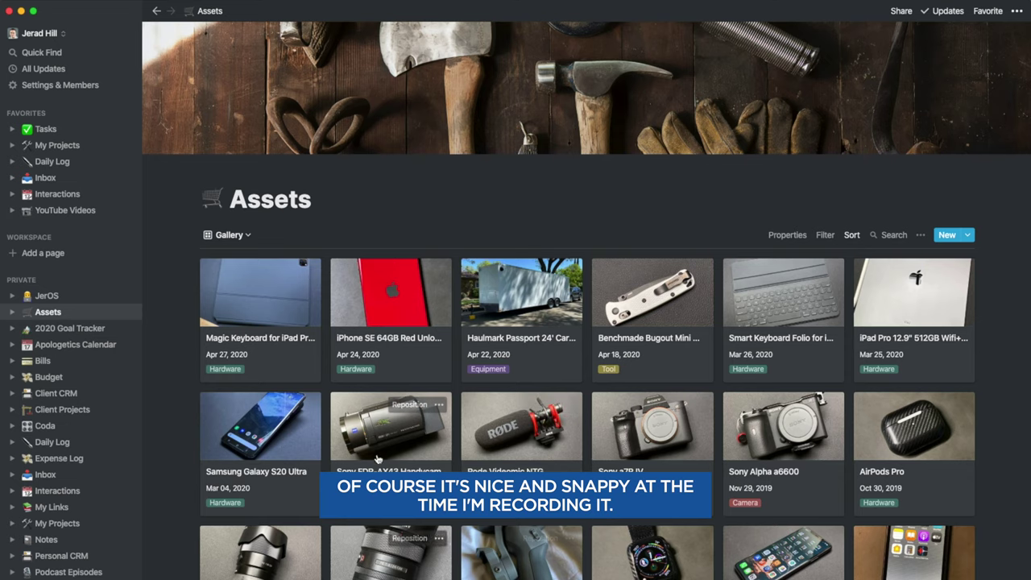
pyautogui.click(379, 427)
pyautogui.click(184, 349)
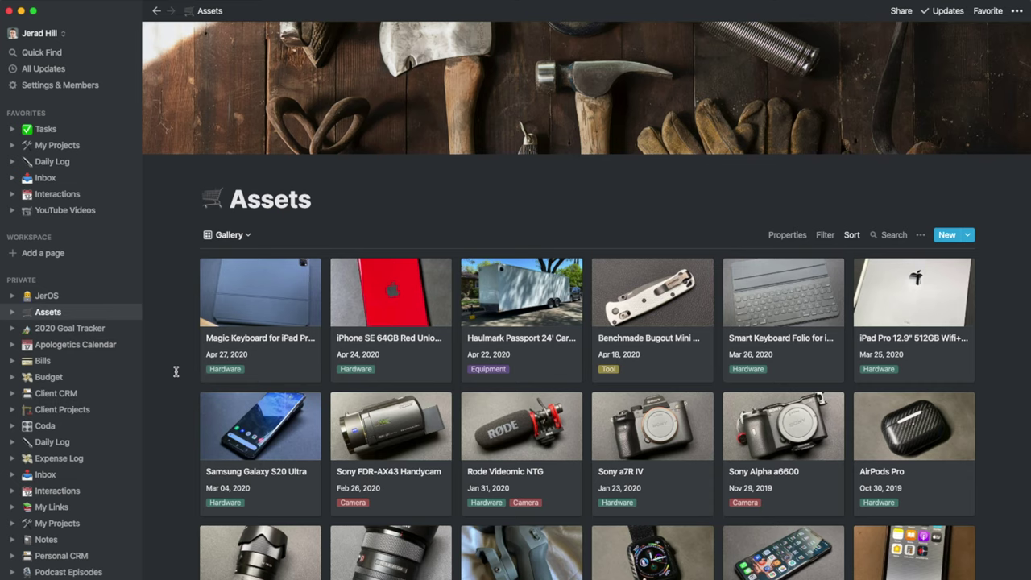
pyautogui.scroll(-2, 158, 393)
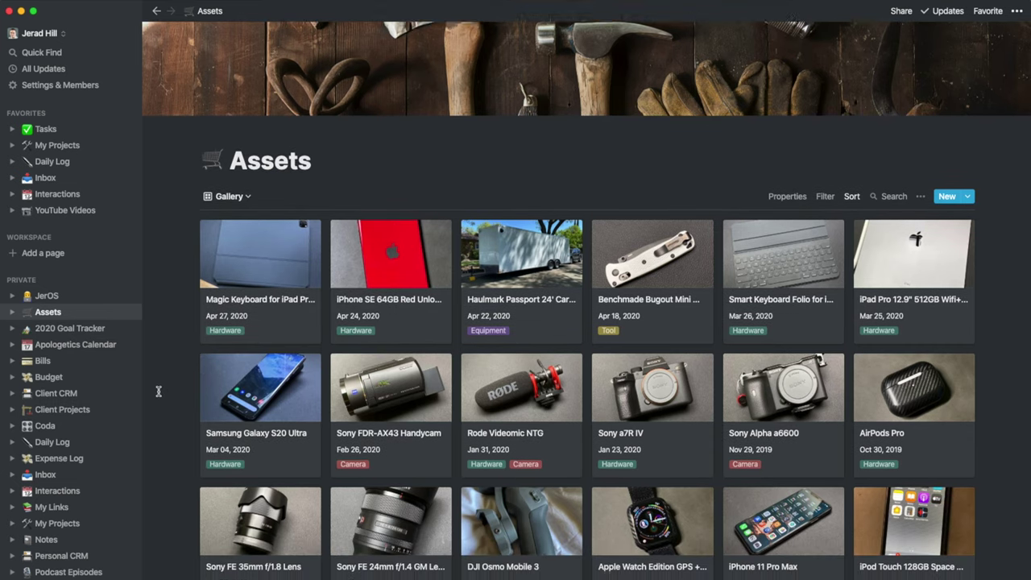
pyautogui.scroll(3, 159, 392)
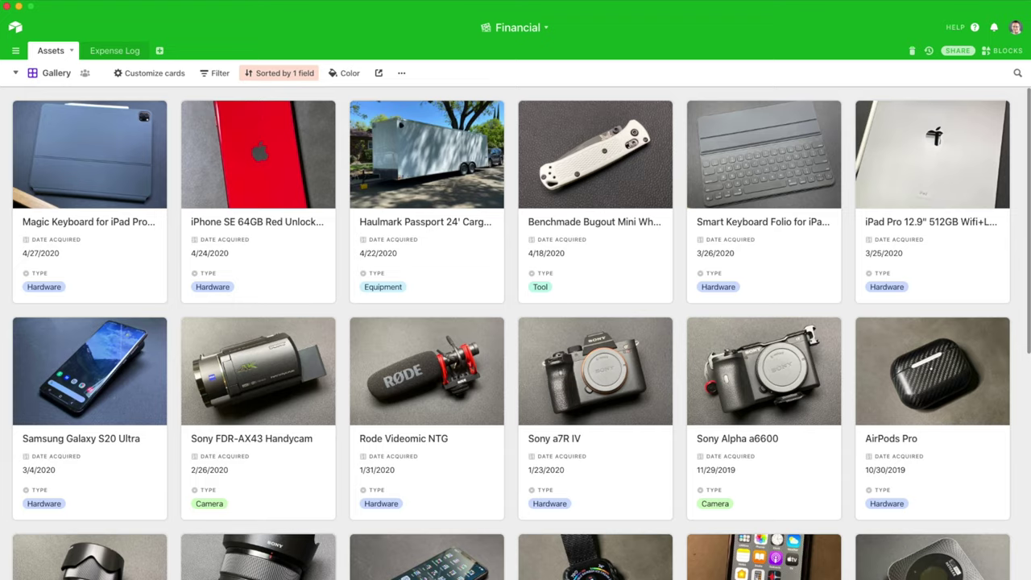
# Step: In Airtable, return to the bases list, reopen the Financial base and browse its Assets gallery
pyautogui.click(16, 29)
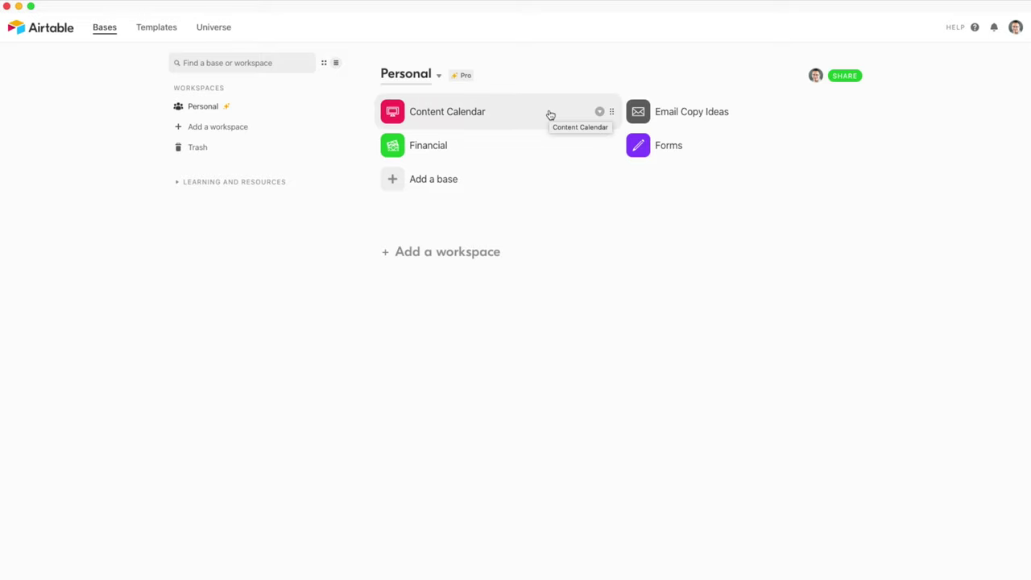
pyautogui.click(538, 156)
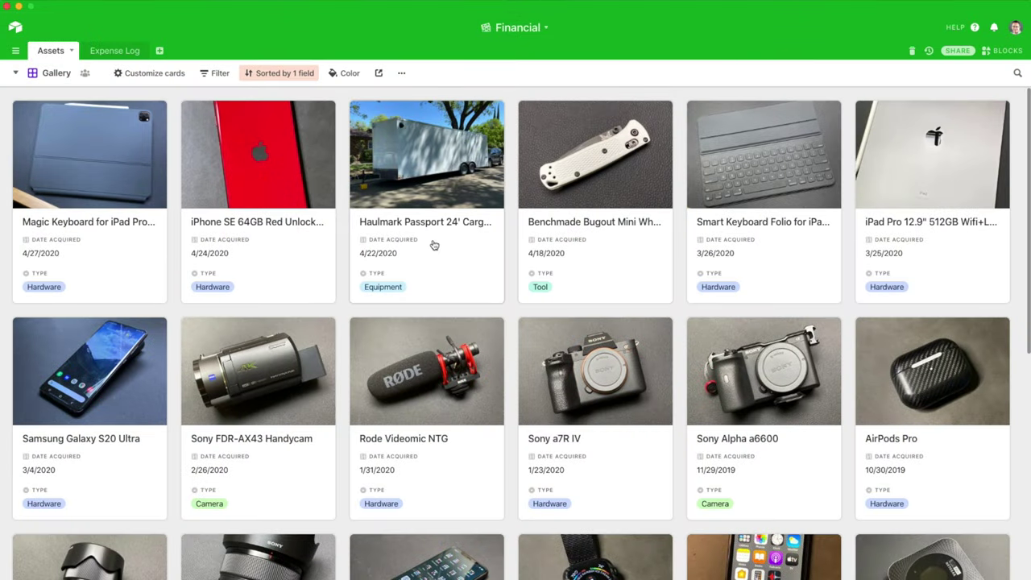
pyautogui.scroll(-2, 433, 248)
pyautogui.scroll(2, 433, 249)
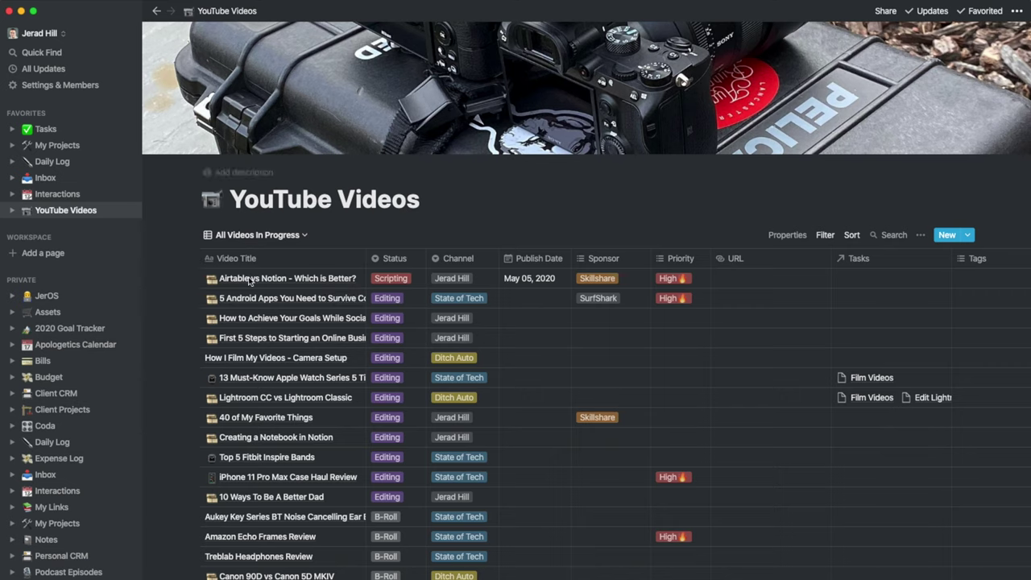
# Step: In Notion's YouTube Videos database, review the properties and content of the "Airtable vs Notion - Which is Better?" page and close it
pyautogui.click(345, 279)
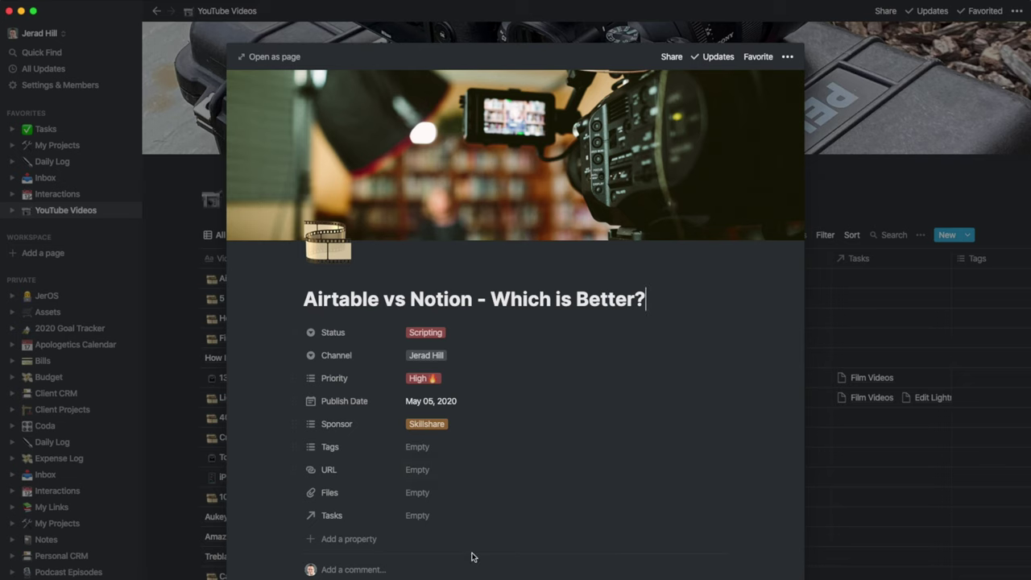
pyautogui.scroll(-5, 473, 558)
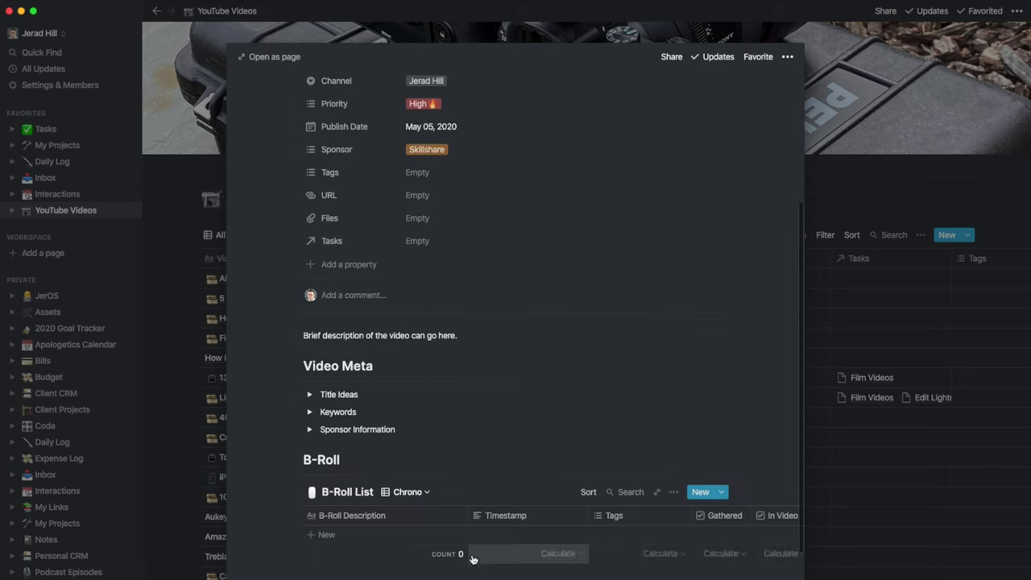
pyautogui.click(165, 406)
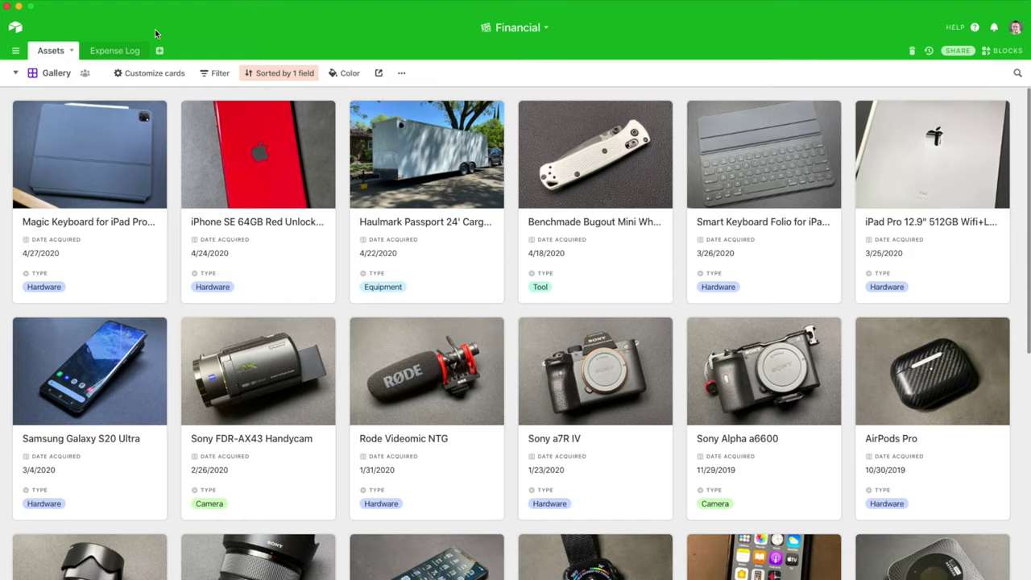
# Step: Switch to Airtable, leave the Financial base and open Airtable Universe
pyautogui.click(18, 29)
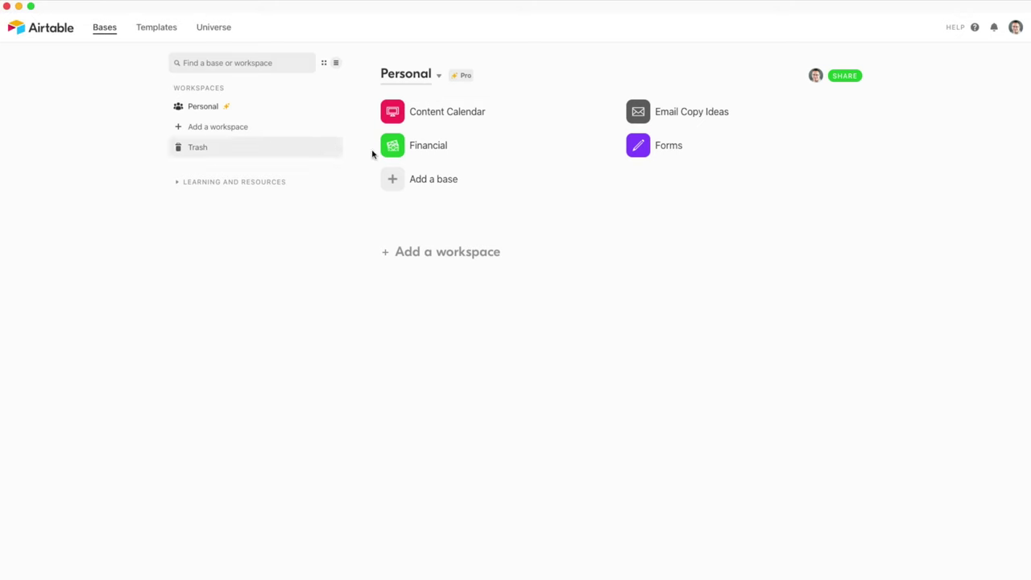
pyautogui.click(215, 31)
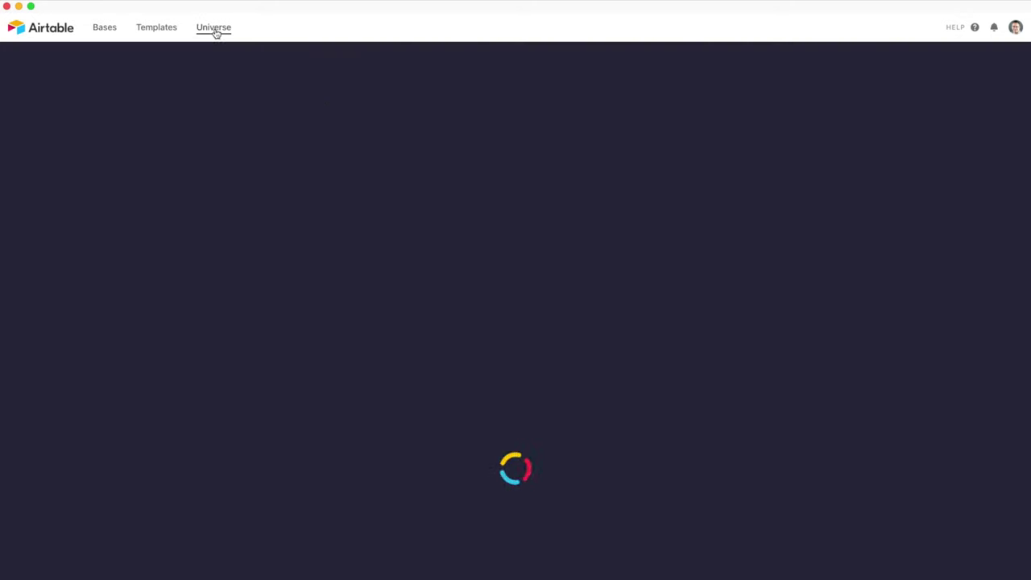